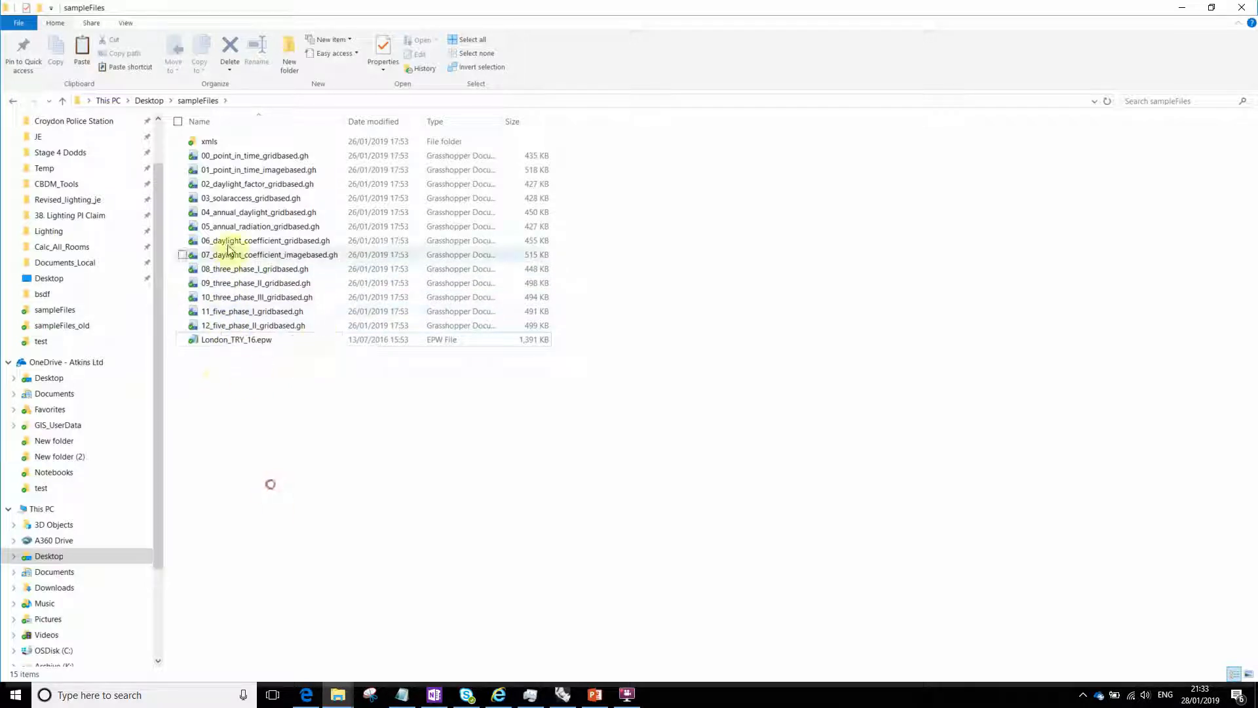
# - Review the sample Grasshopper files in the sampleFiles folder and the XML files in its xmls subfolder
pyautogui.click(248, 269)
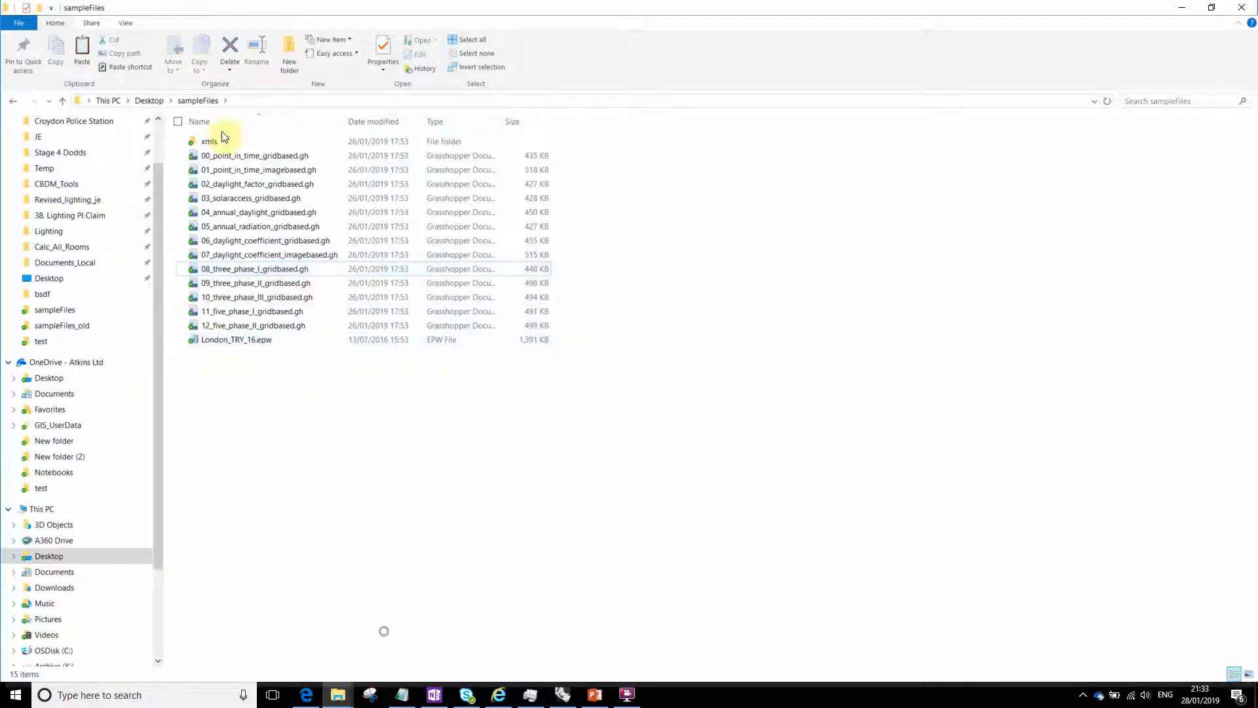
pyautogui.doubleClick(197, 141)
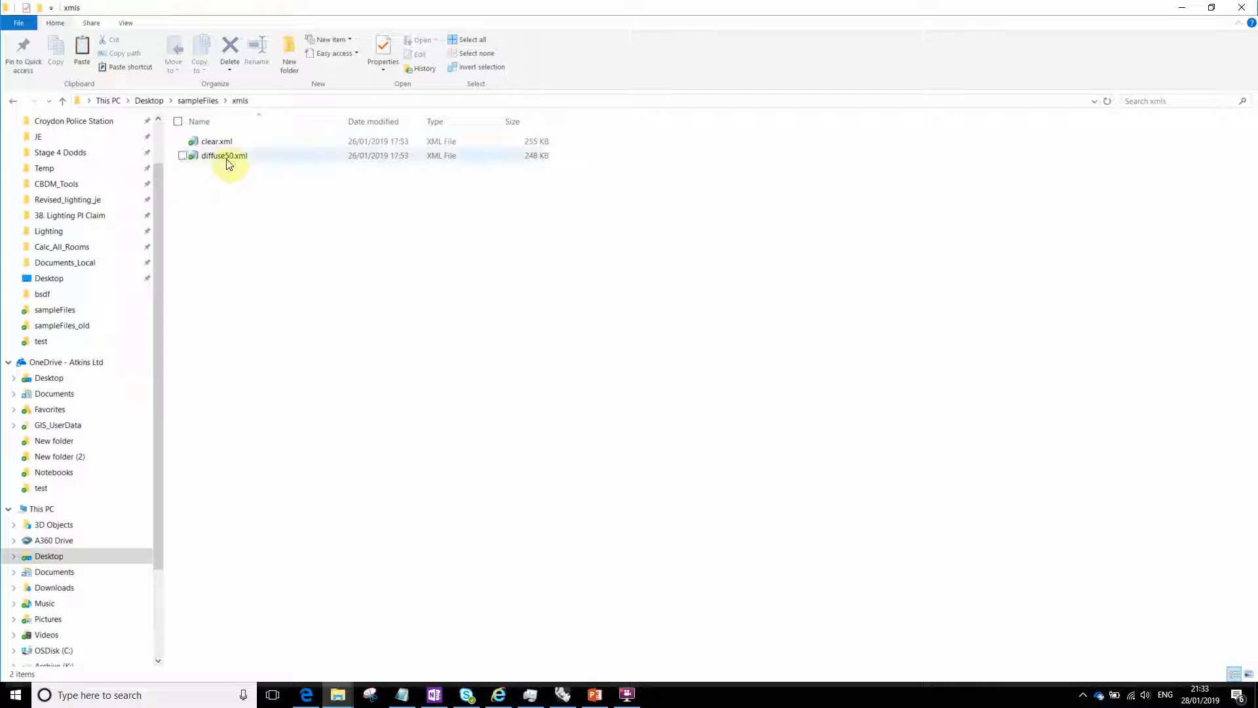
pyautogui.click(192, 102)
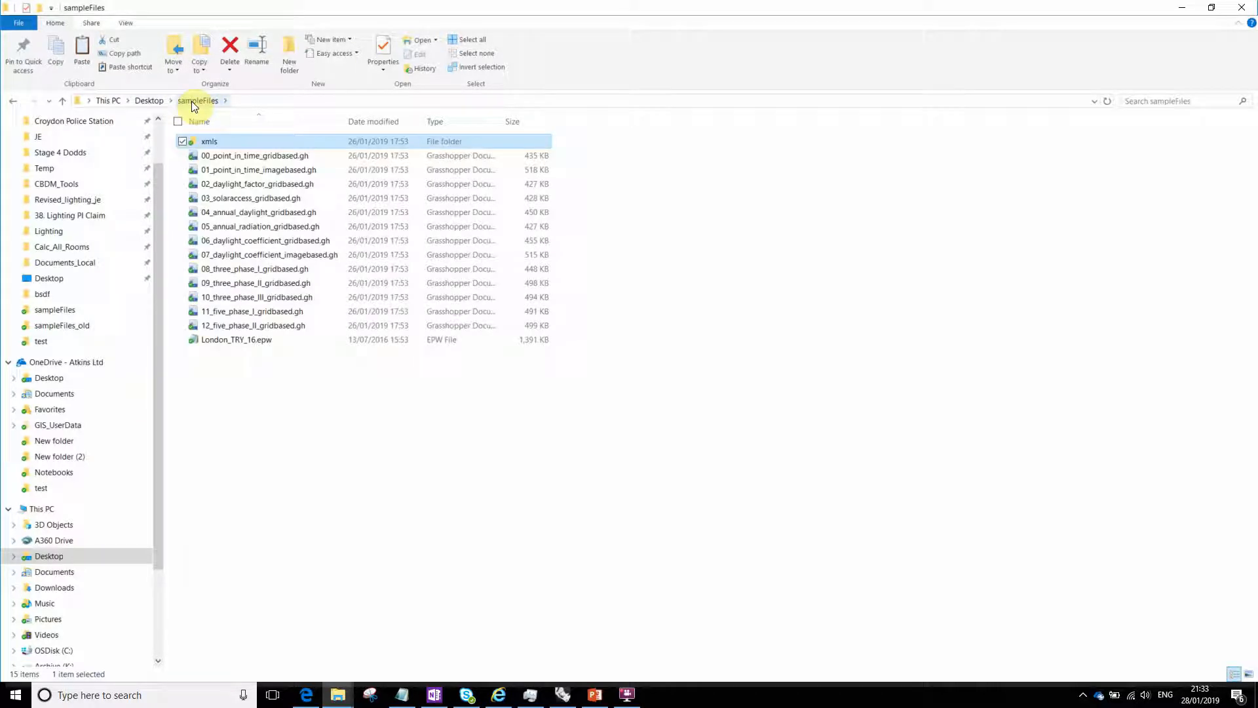
pyautogui.click(371, 559)
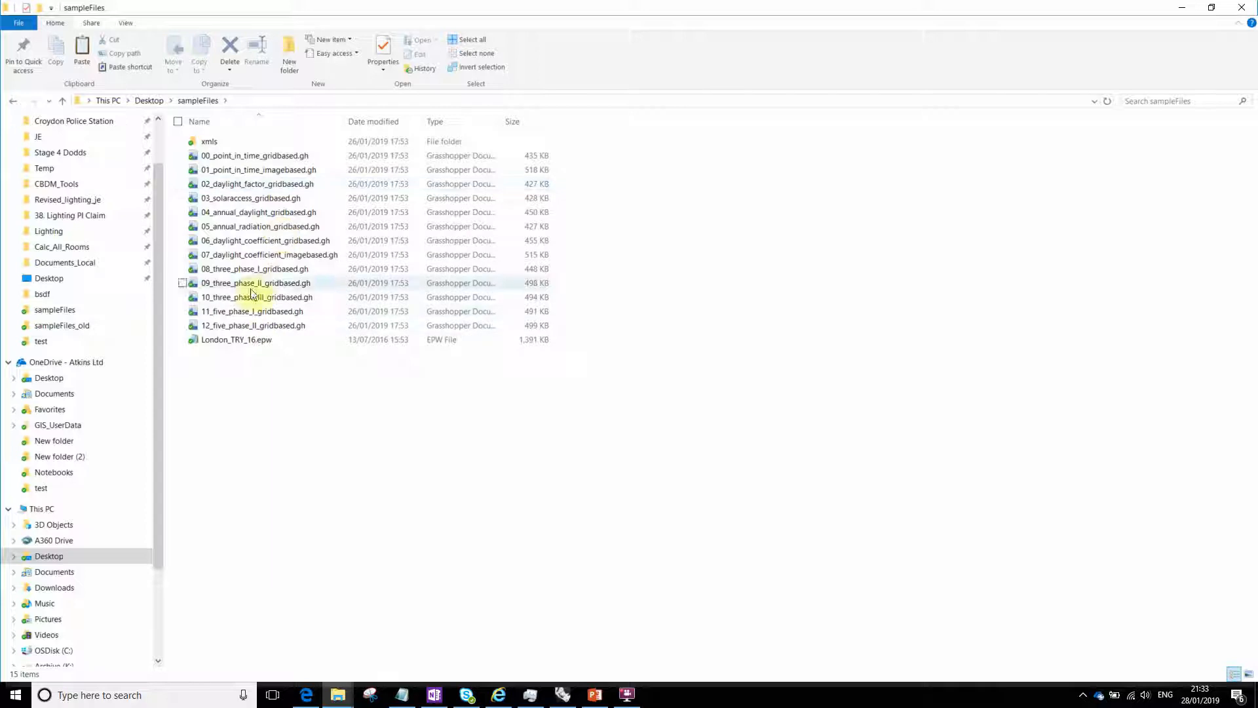
pyautogui.click(251, 270)
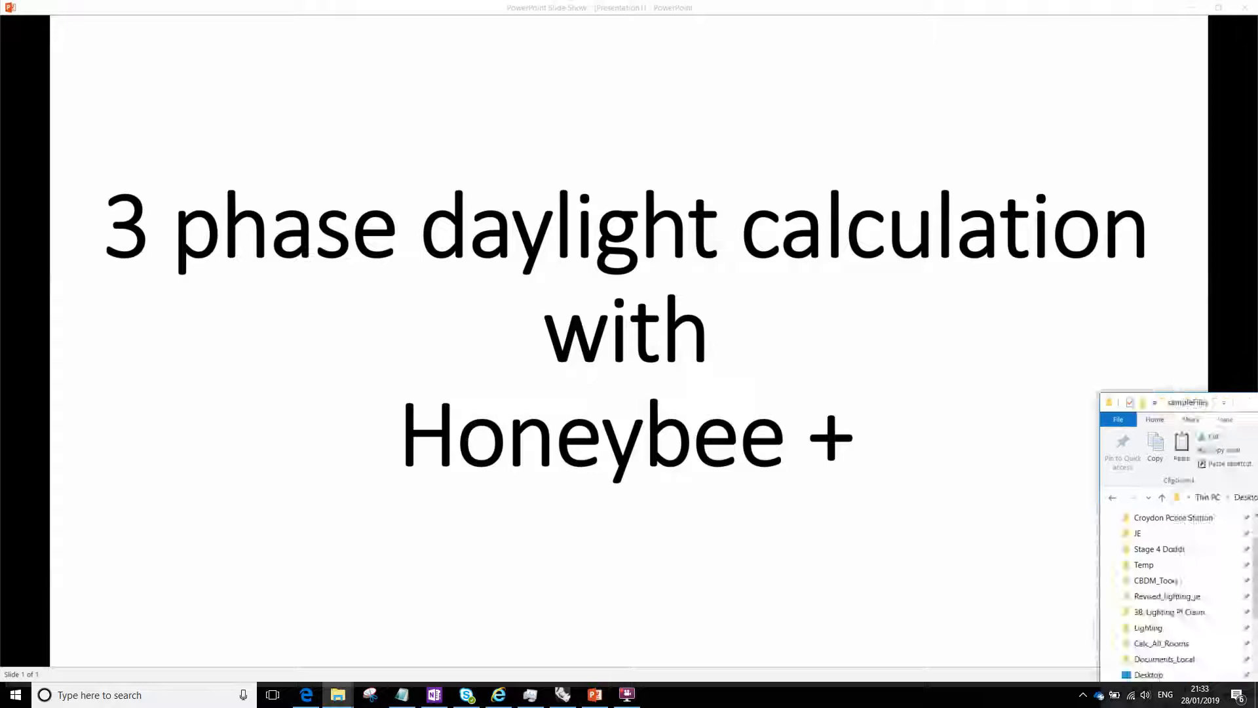
# - Close the slide show, switch to the 08_three_phase_I_gridbased definition in Grasshopper, and delete the Wea component of version 0.0.04
pyautogui.click(1245, 8)
pyautogui.click(630, 376)
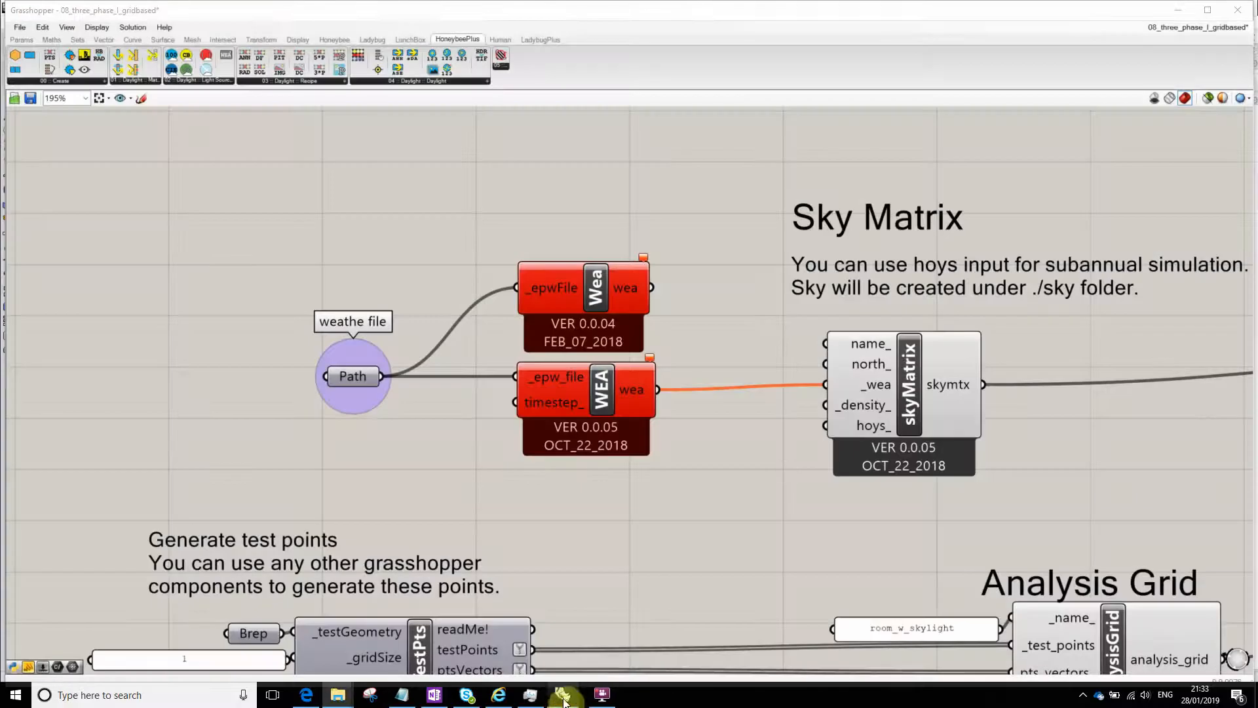
pyautogui.scroll(-11, 417, 275)
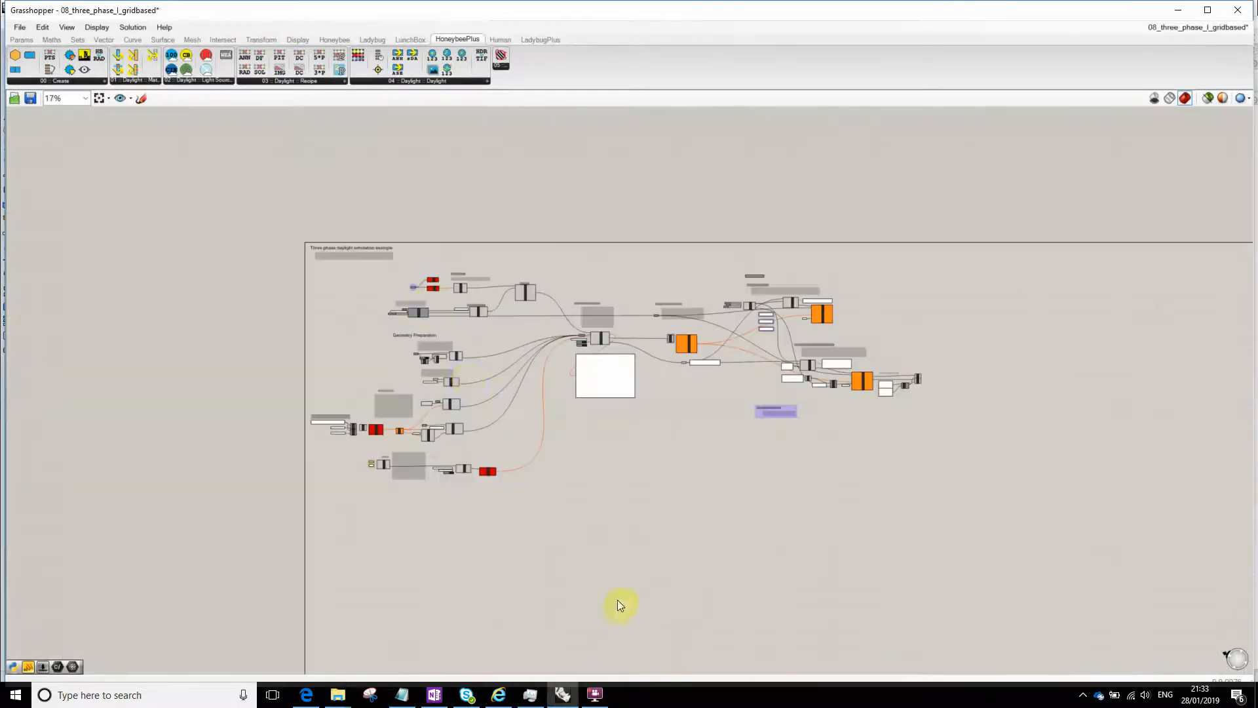
pyautogui.moveTo(618, 602); pyautogui.dragTo(716, 606, button='right')
pyautogui.scroll(7, 551, 331)
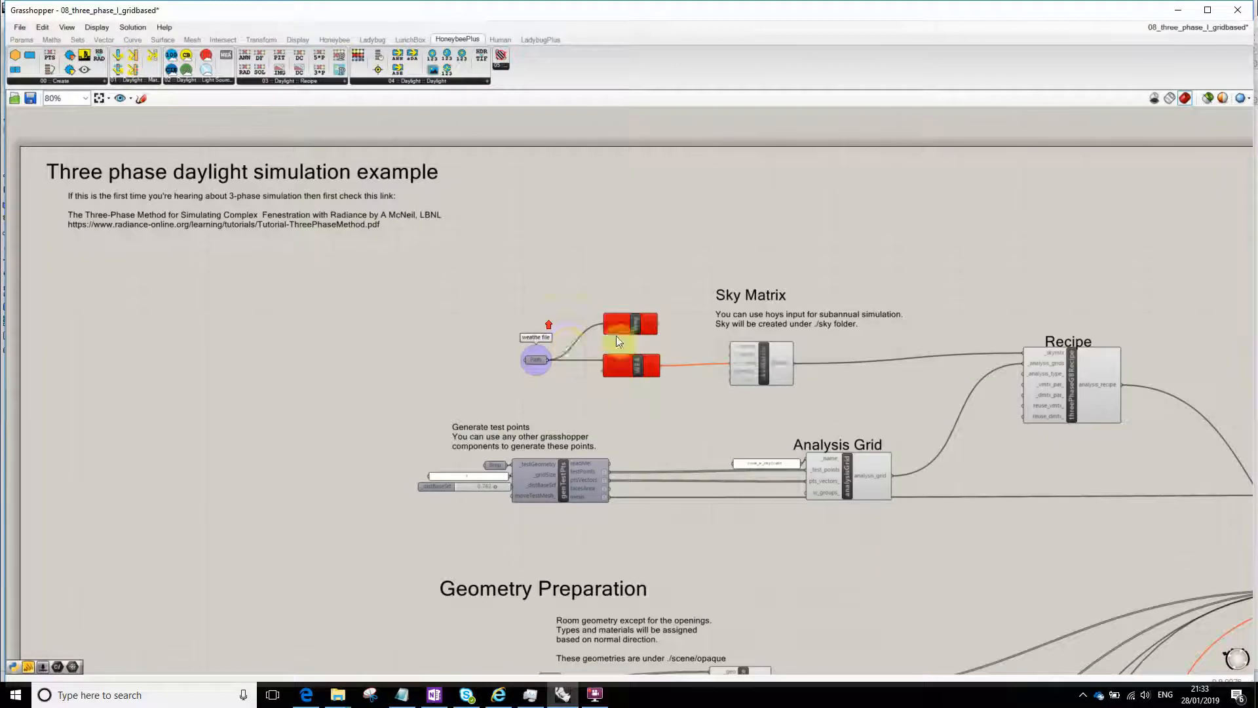
pyautogui.press('Delete')
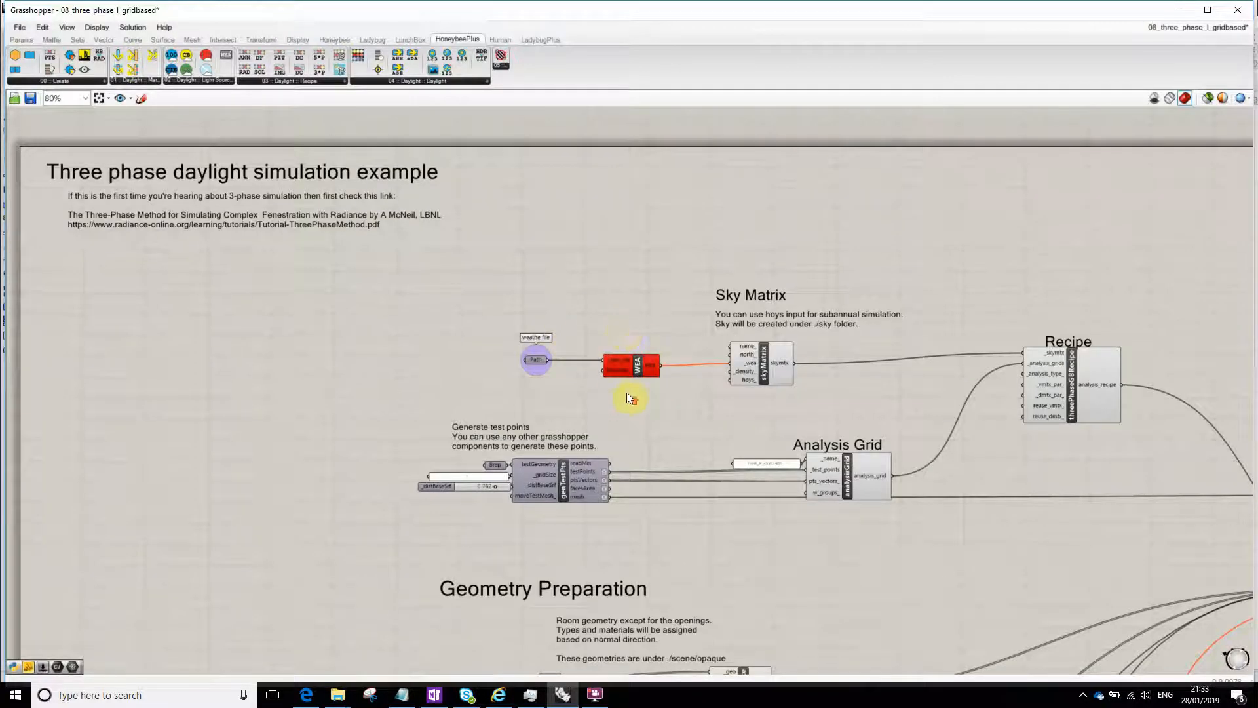
# - Place a HoneybeePlus Wea component of version 0.0.04 just above the red WEA component
pyautogui.scroll(-2, 626, 387)
pyautogui.scroll(3, 623, 376)
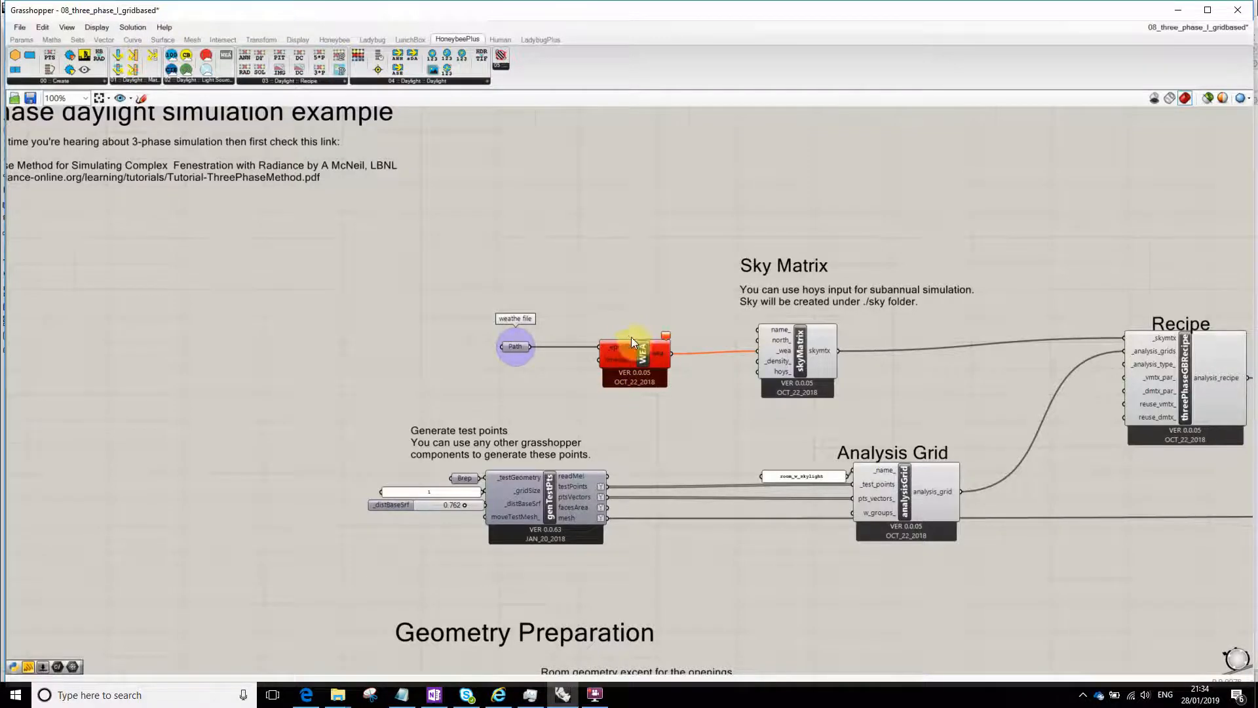
pyautogui.scroll(3, 622, 397)
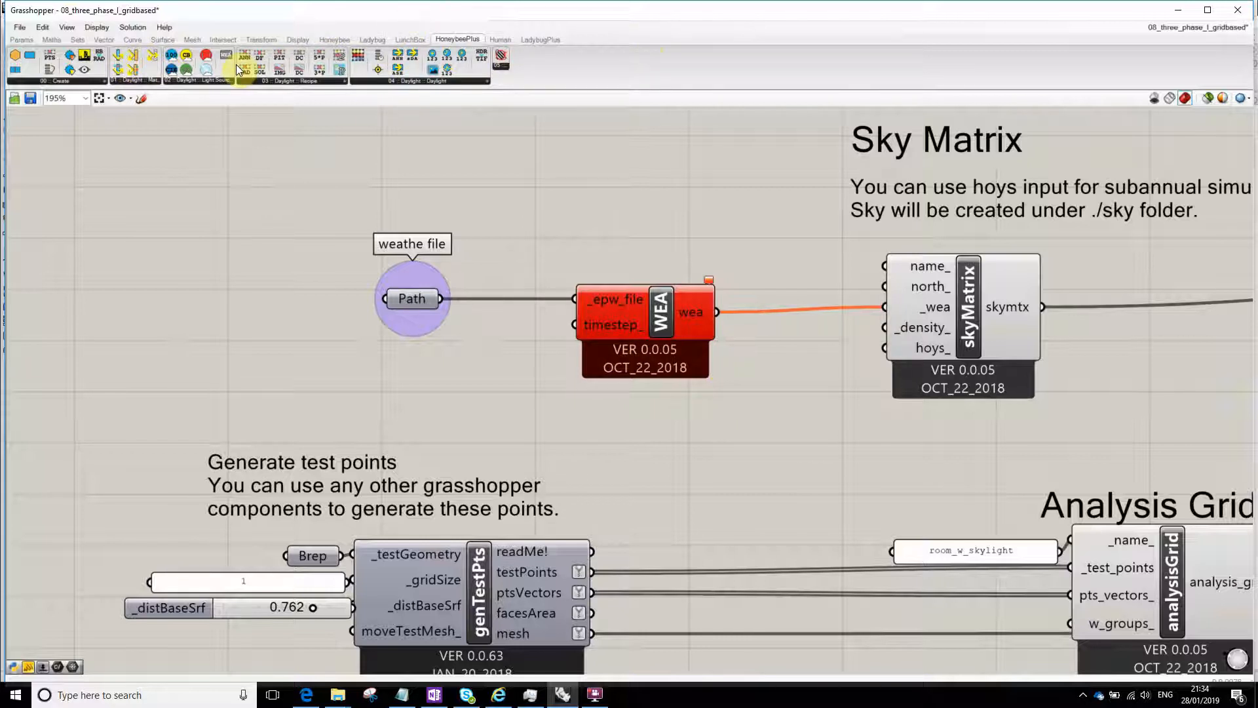
pyautogui.moveTo(230, 58); pyautogui.dragTo(669, 205)
pyautogui.click(666, 506)
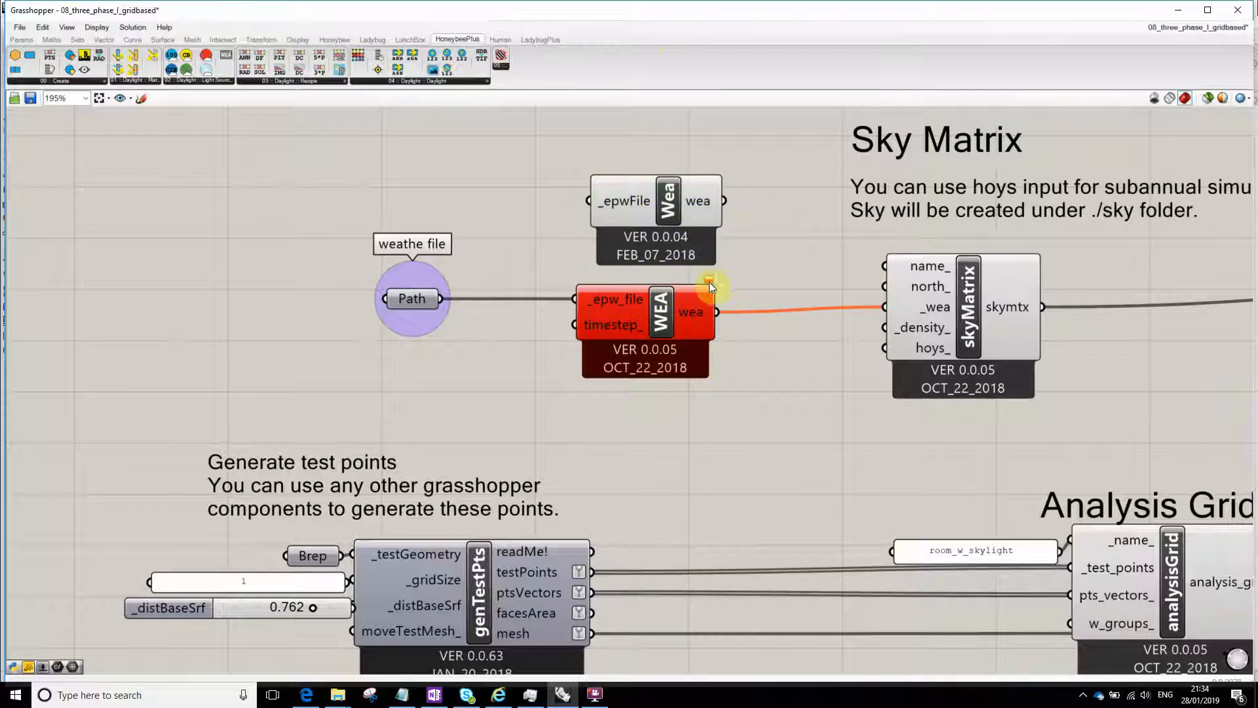
# - Set the weather file Path parameter to the single file London_TRY_16.epw from the sampleFiles folder
pyautogui.moveTo(709, 281)
pyautogui.scroll(-6, 765, 402)
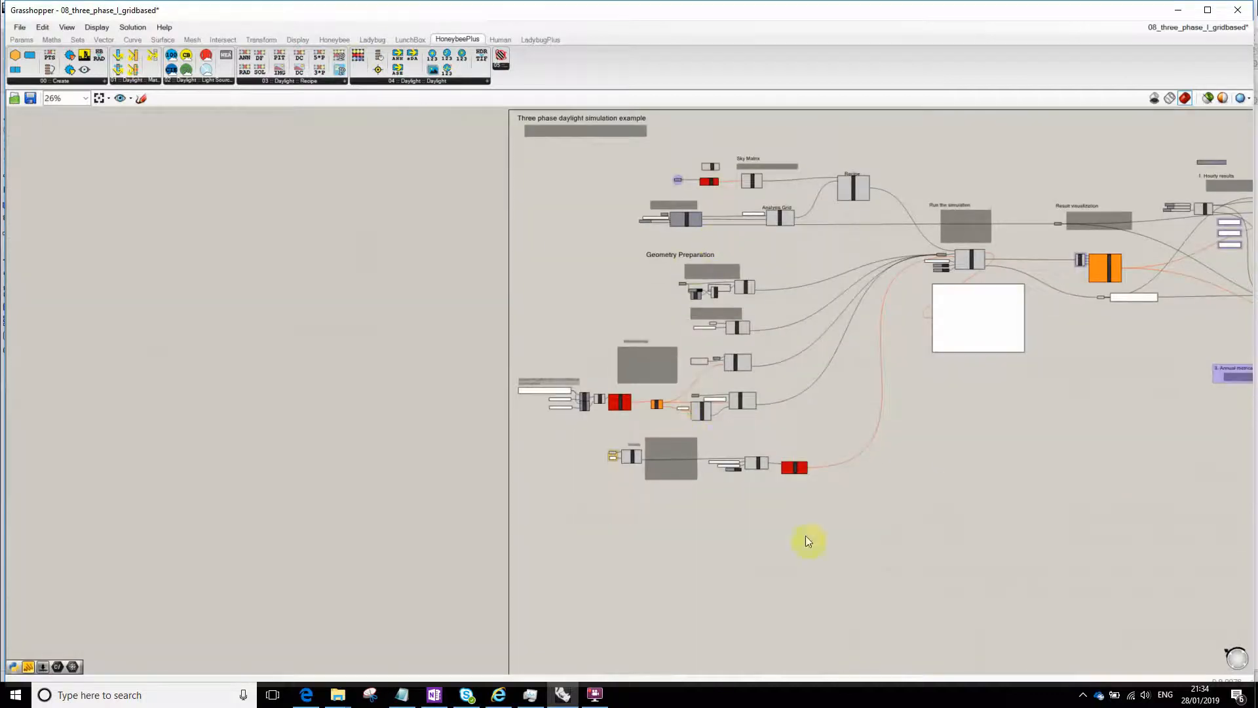
pyautogui.scroll(3, 714, 453)
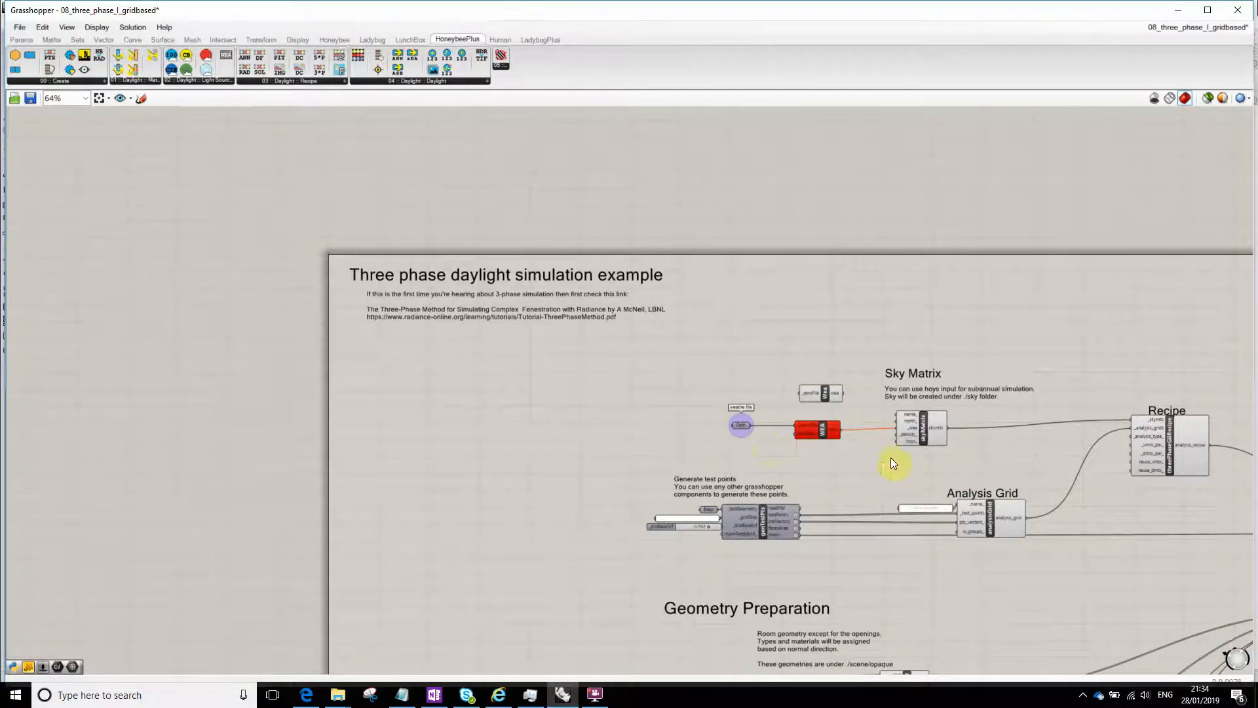
pyautogui.scroll(5, 754, 393)
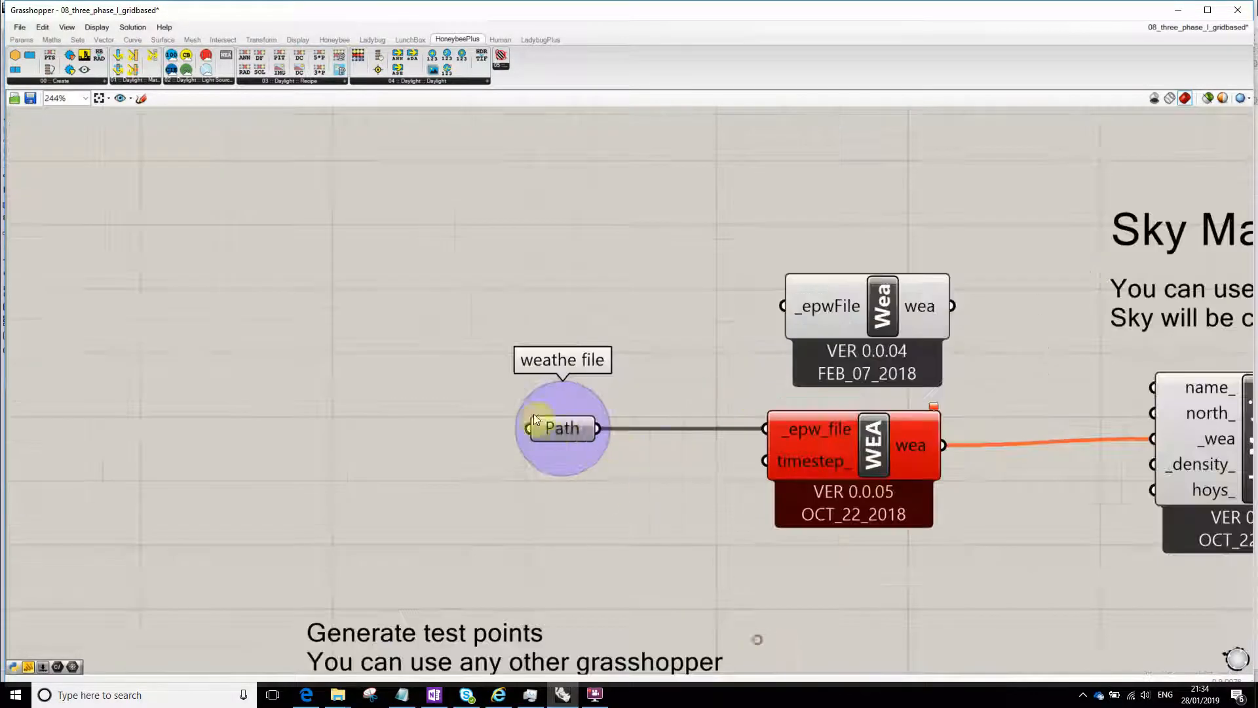
pyautogui.rightClick(555, 430)
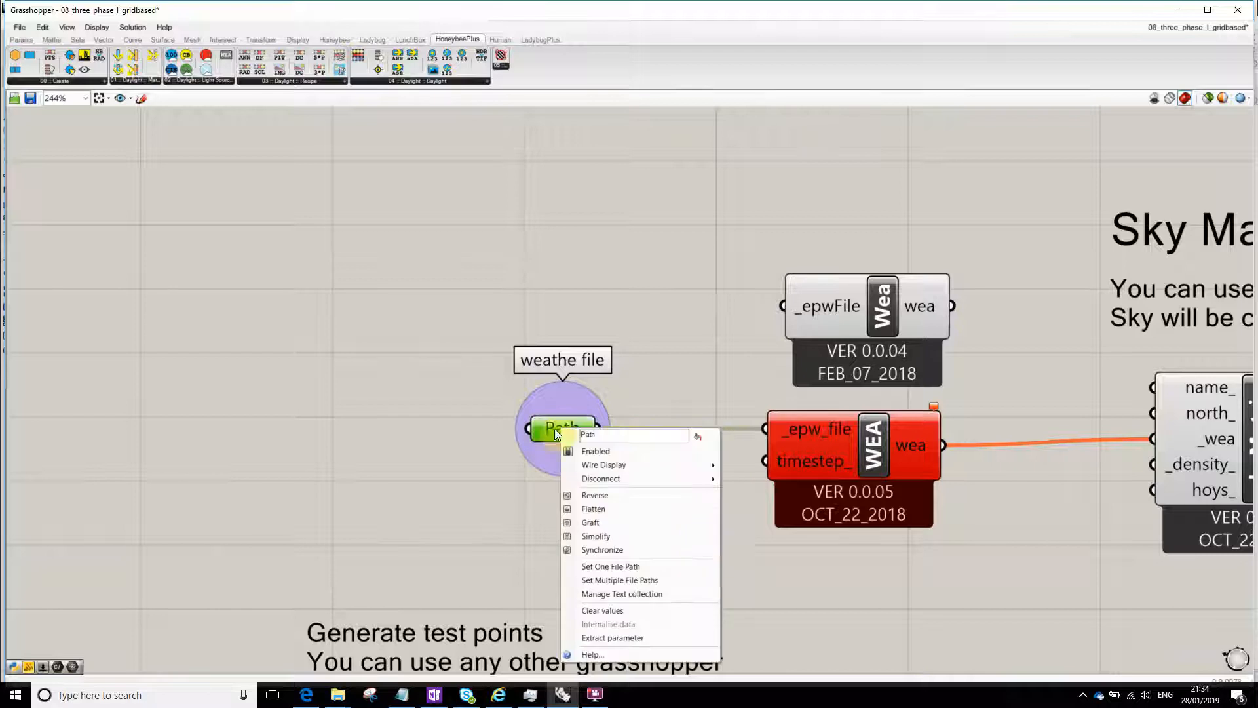
pyautogui.click(493, 448)
pyautogui.rightClick(552, 431)
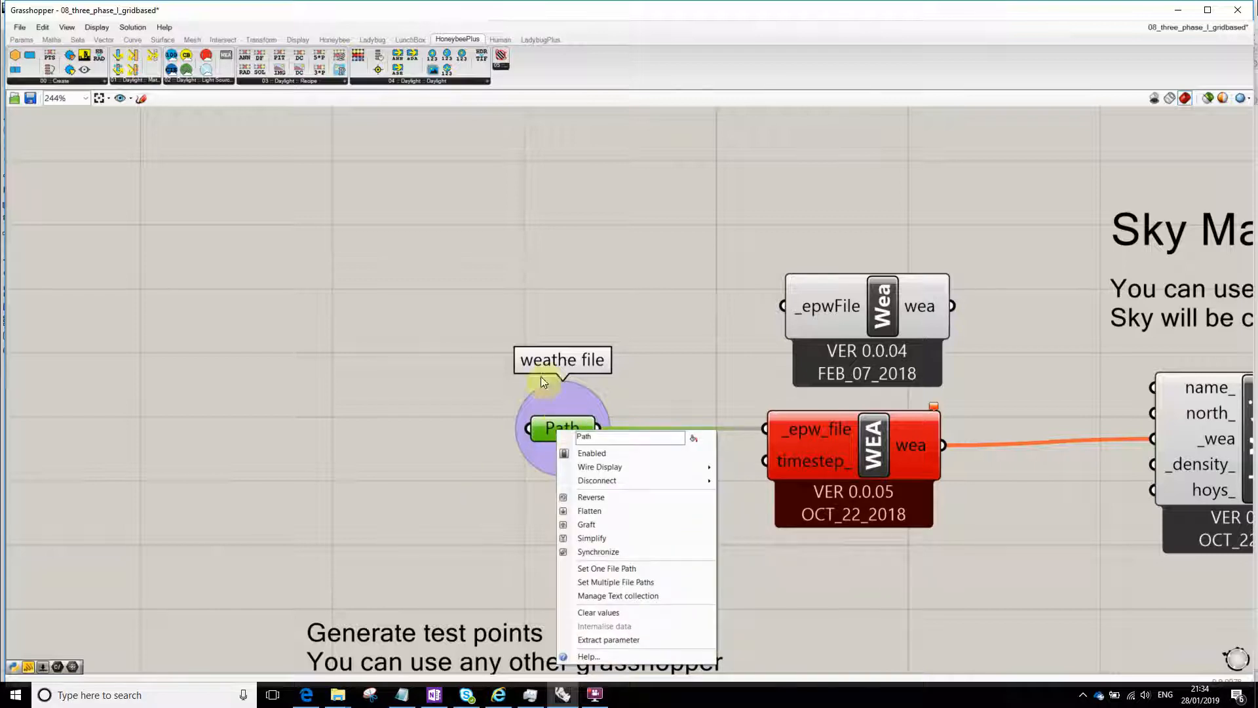
pyautogui.click(623, 569)
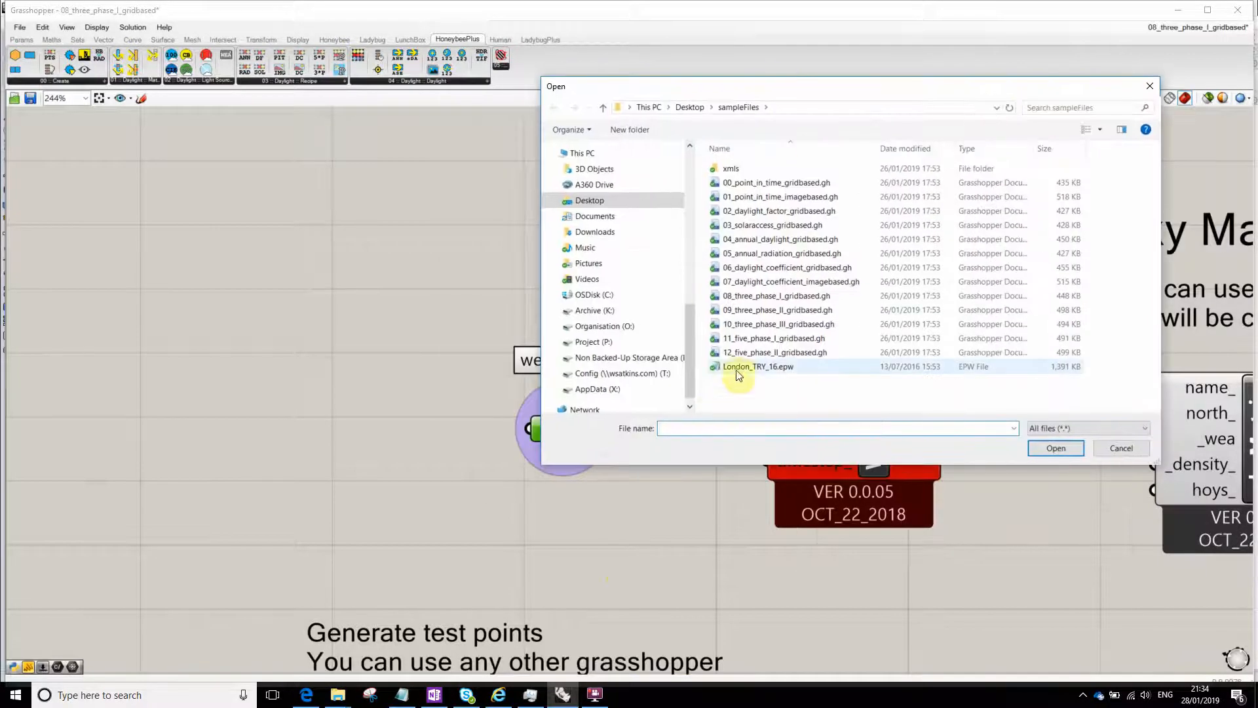
pyautogui.click(754, 366)
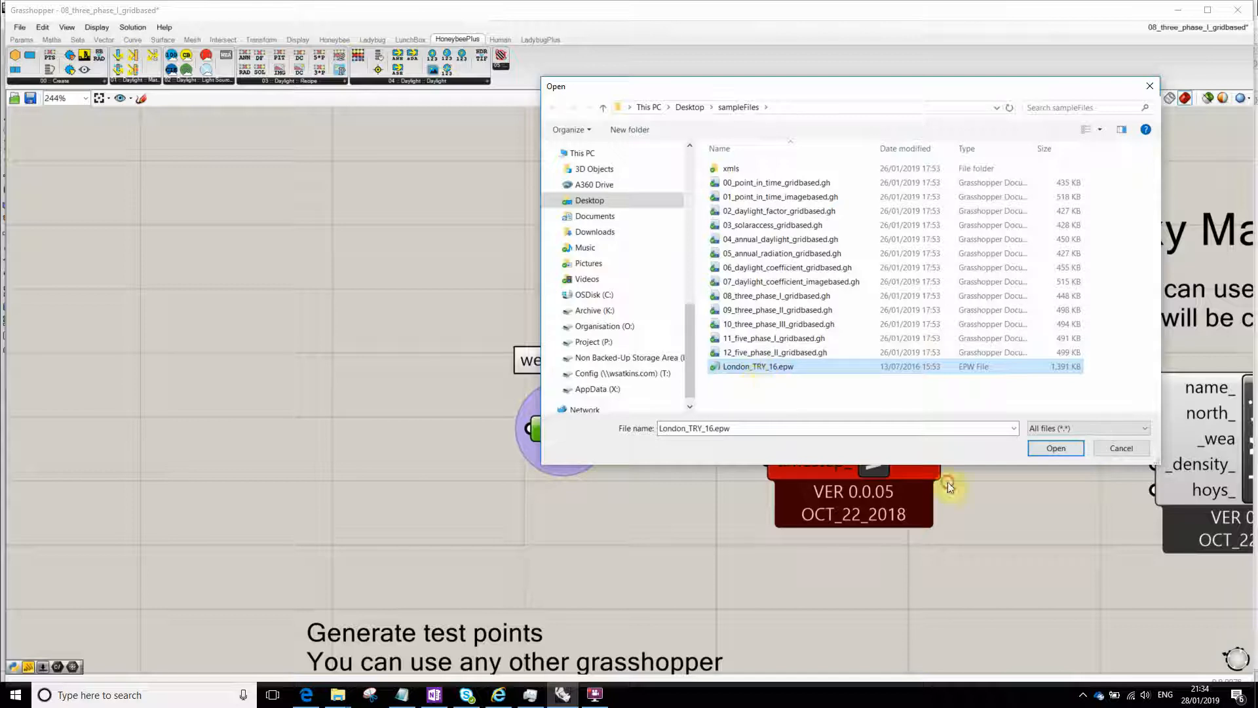
pyautogui.click(1056, 448)
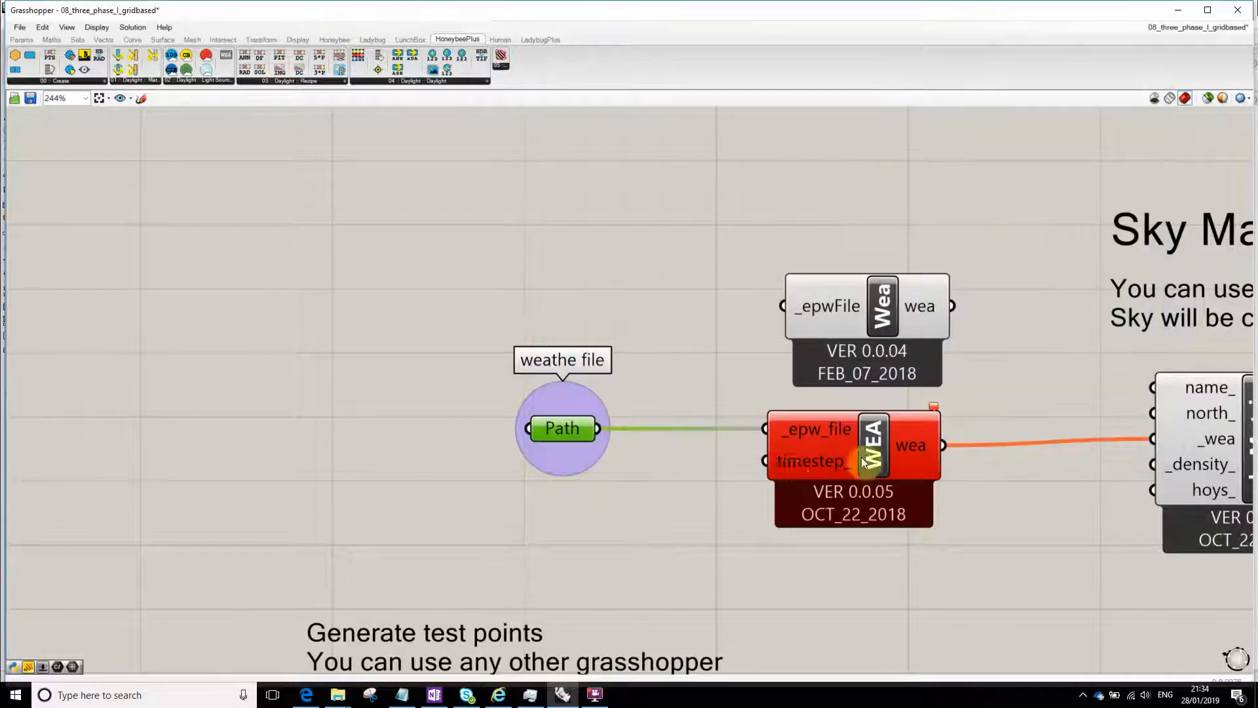
# - Check the error on the red WEA component and connect the Path output to the new Wea component's _epwFile input
pyautogui.moveTo(745, 469); pyautogui.dragTo(586, 459, button='right')
pyautogui.click(662, 587)
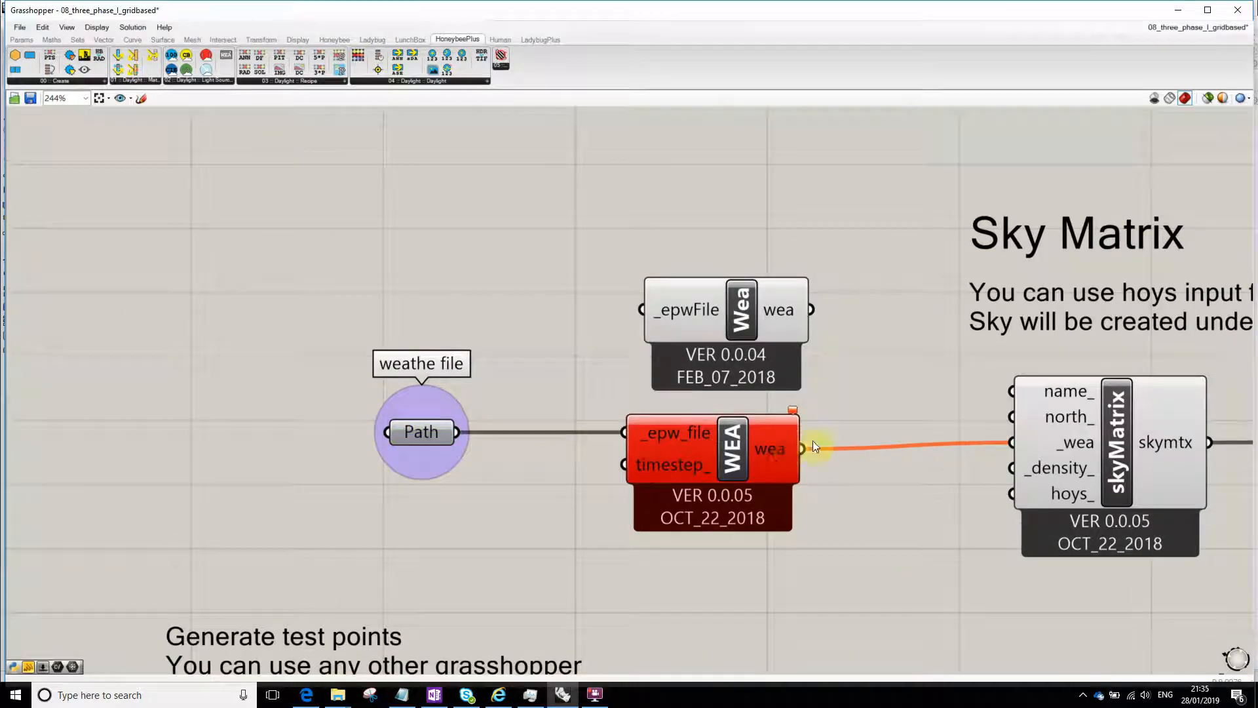
pyautogui.click(776, 455)
pyautogui.moveTo(793, 410)
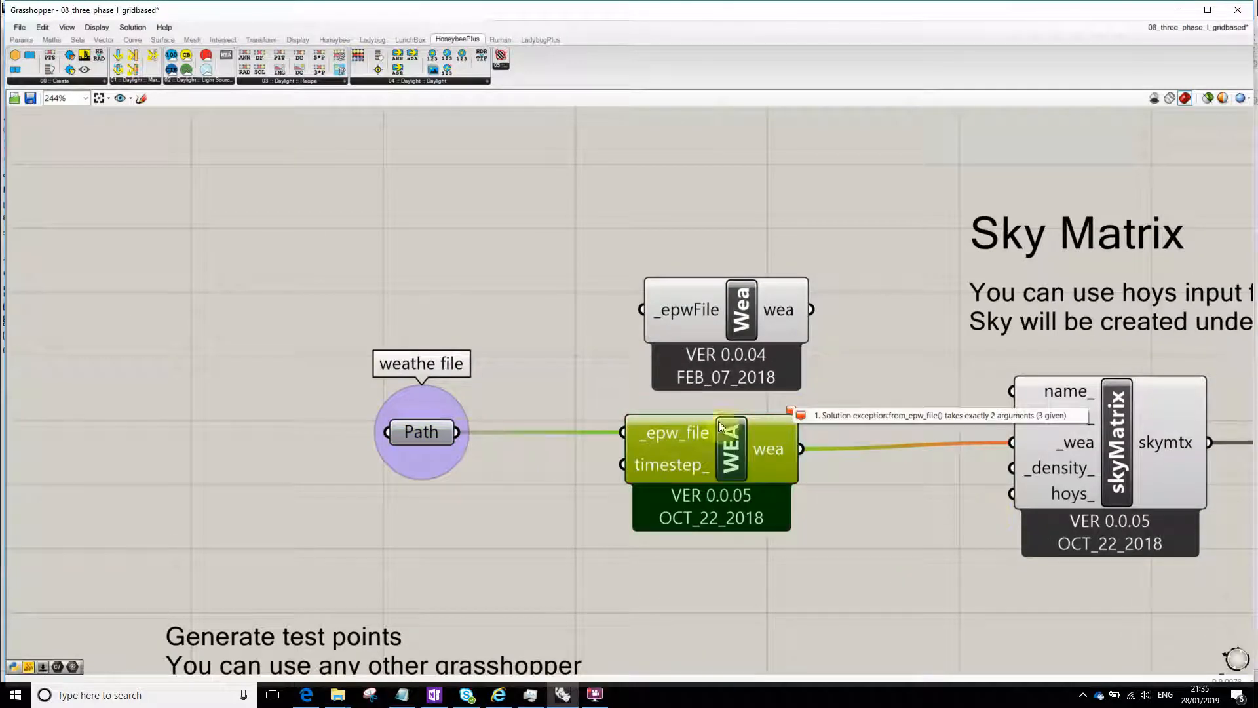
pyautogui.click(457, 443)
pyautogui.moveTo(561, 393); pyautogui.dragTo(642, 310)
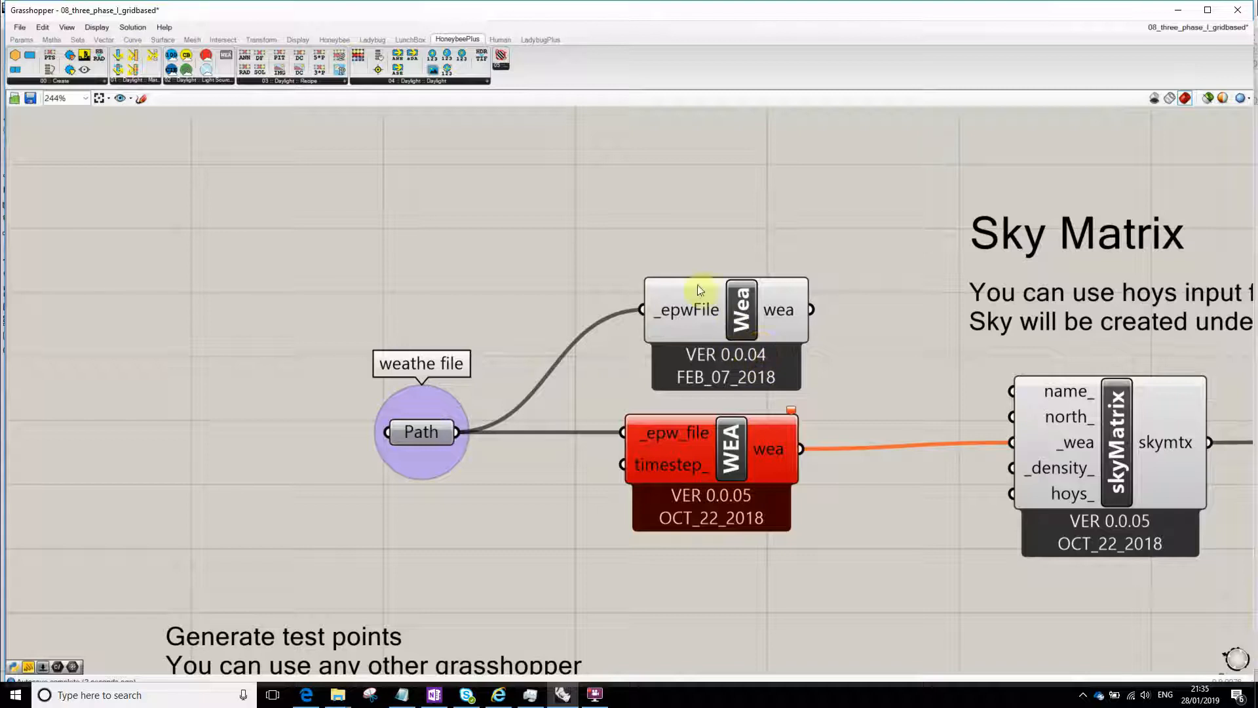
# - Connect the version 0.0.04 Wea component's wea output to skyMatrix's _wea input, replacing the wire from the red WEA component
pyautogui.moveTo(859, 339); pyautogui.dragTo(647, 293, button='right')
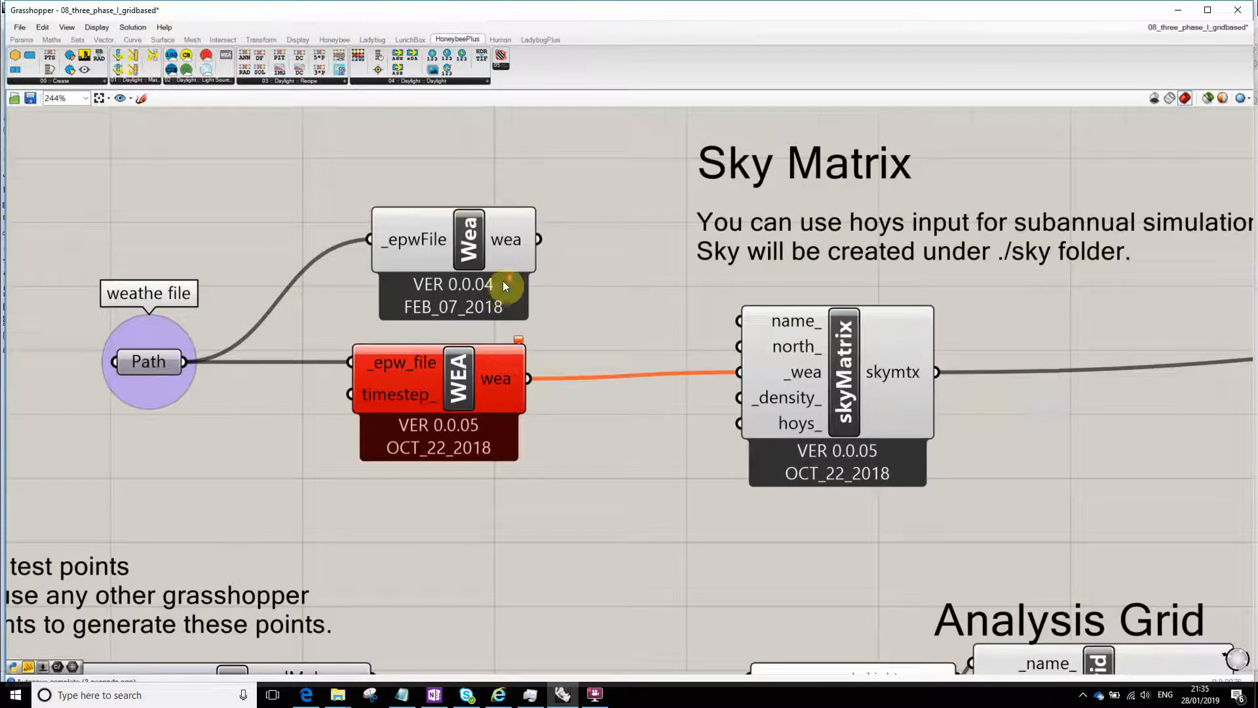
pyautogui.scroll(-1, 488, 275)
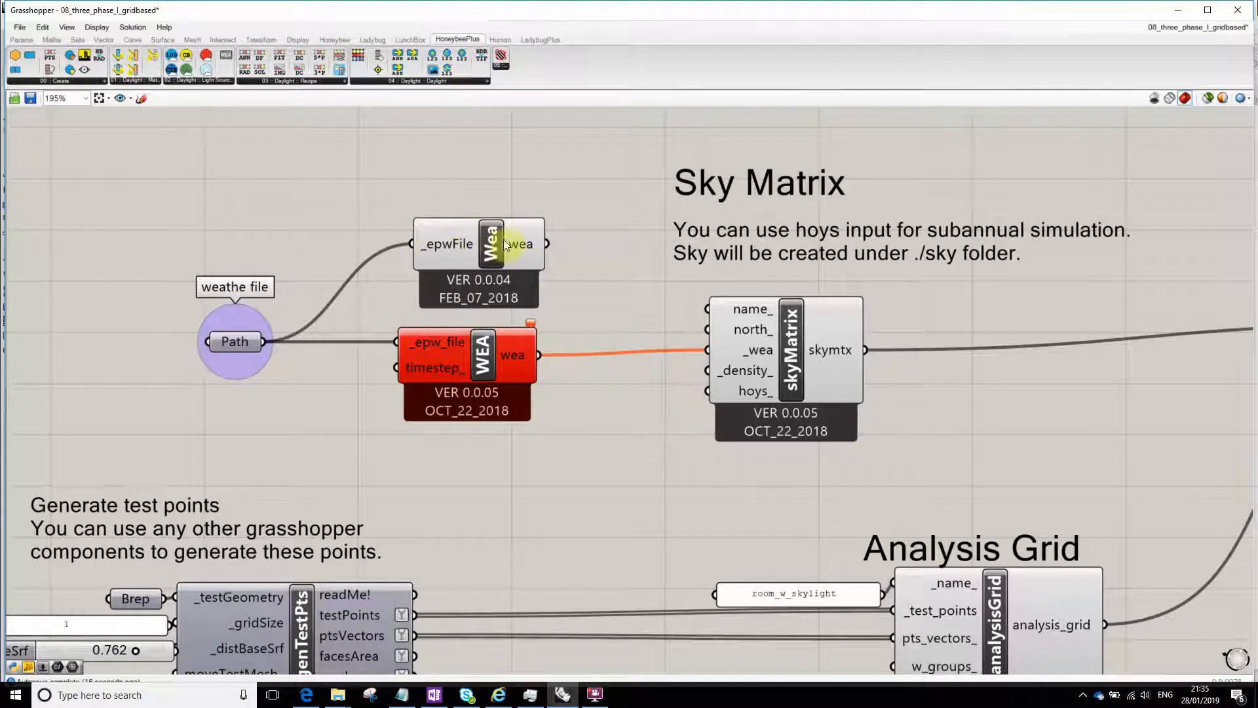
pyautogui.scroll(3, 504, 246)
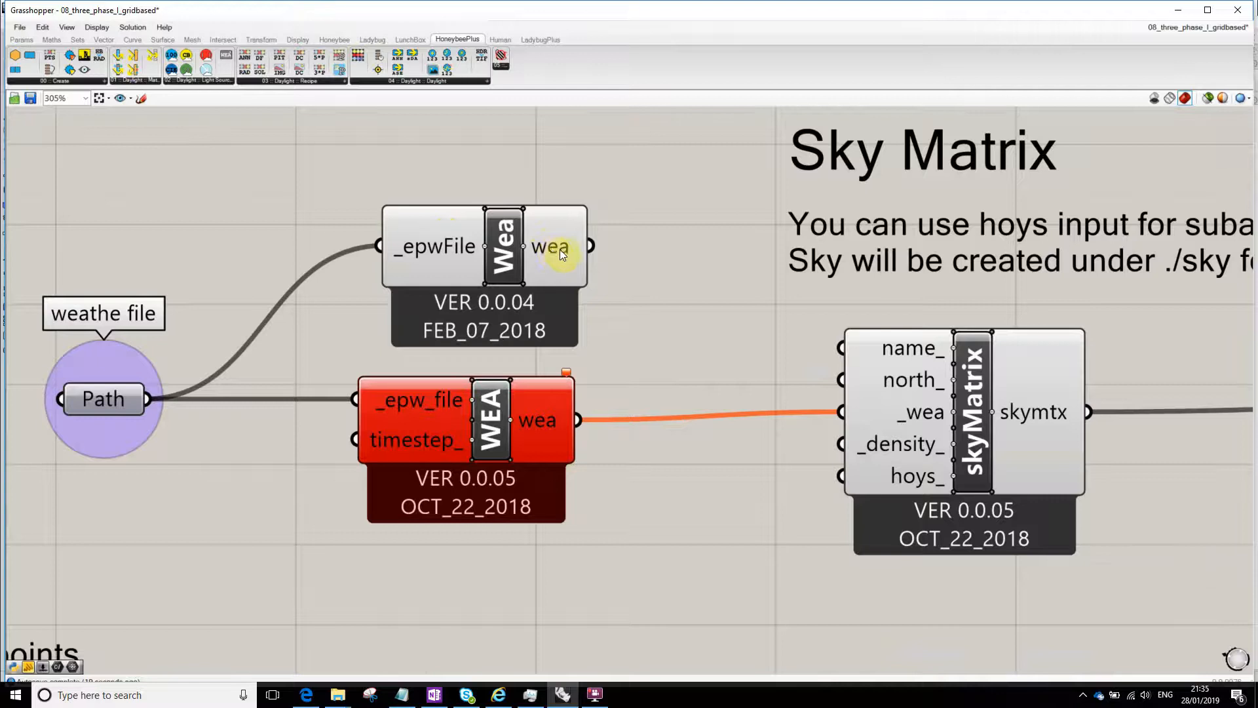
pyautogui.scroll(-4, 561, 250)
pyautogui.moveTo(547, 250)
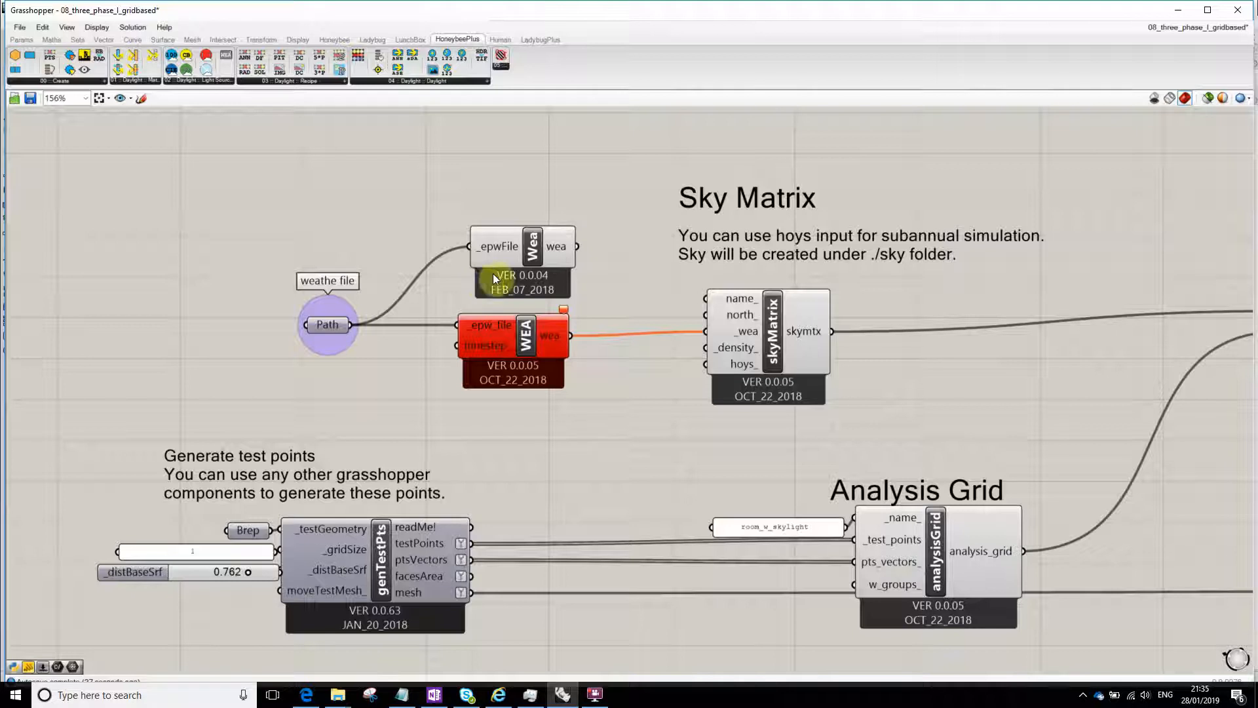
pyautogui.moveTo(577, 247); pyautogui.dragTo(708, 332)
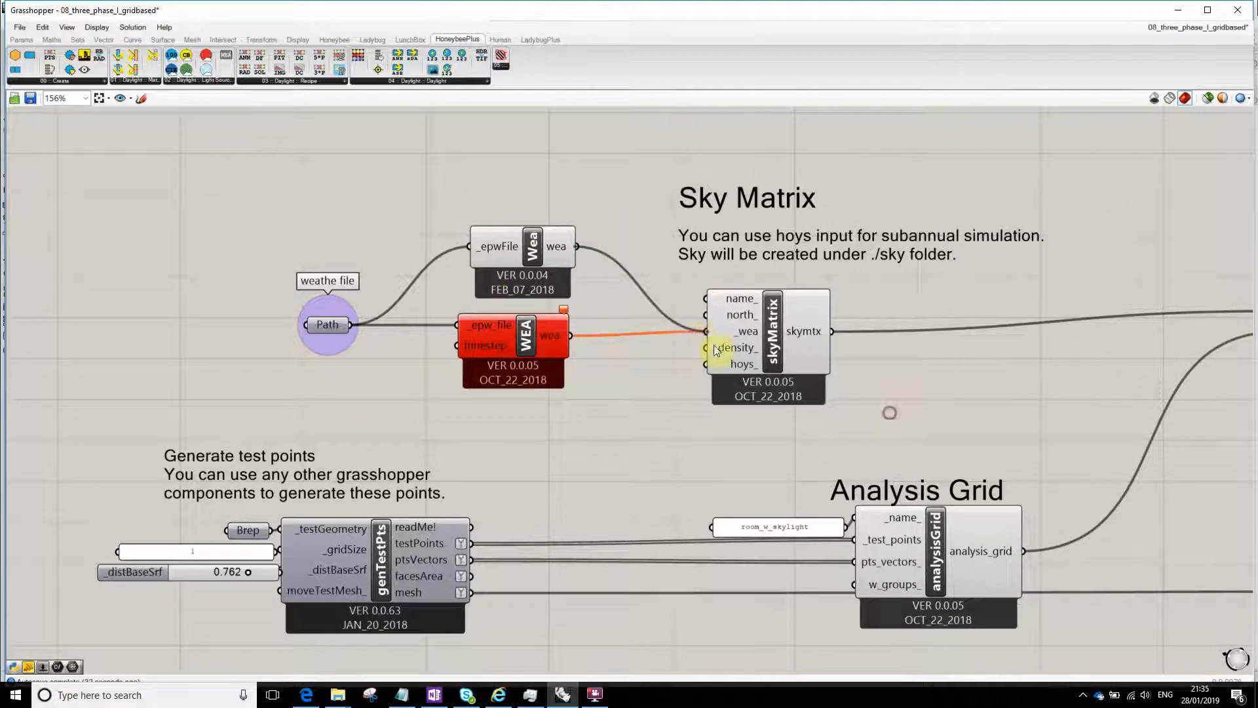
# - Examine the skyMatrix inputs, the Analysis Grid, and how both feed the threePhaseGBRecipe component
pyautogui.moveTo(759, 297); pyautogui.dragTo(619, 263, button='right')
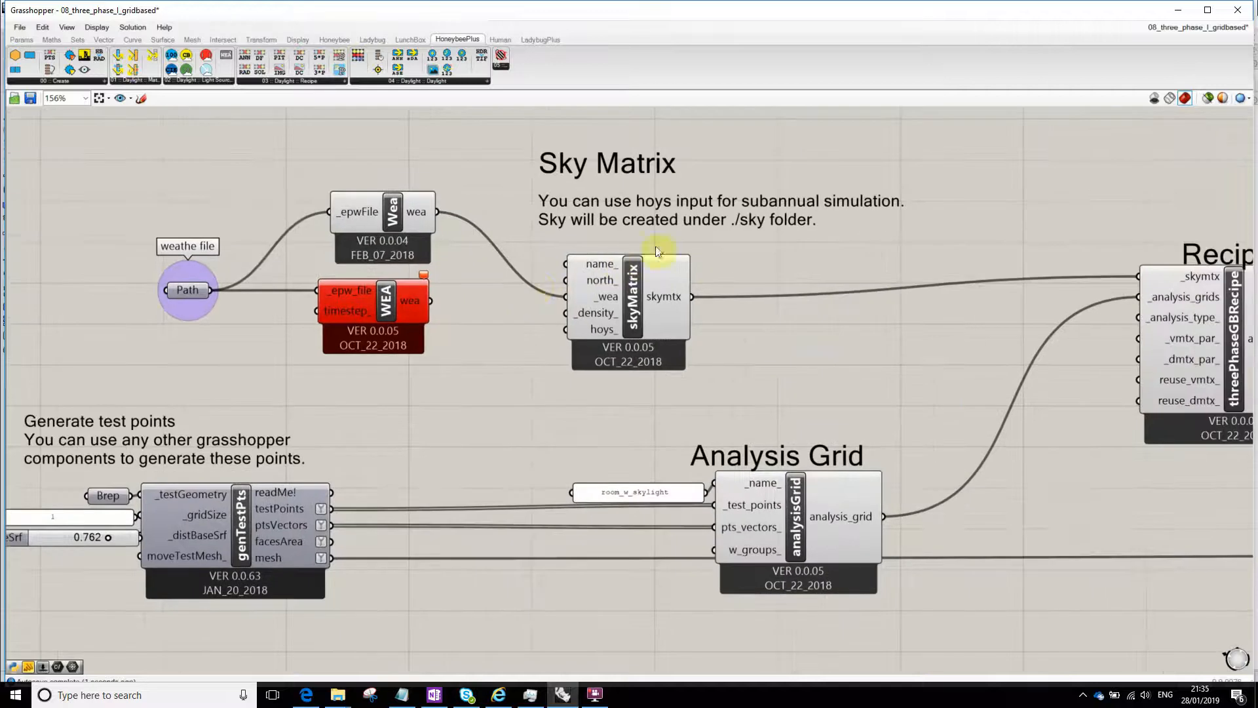
pyautogui.scroll(-4, 638, 253)
pyautogui.scroll(3, 637, 253)
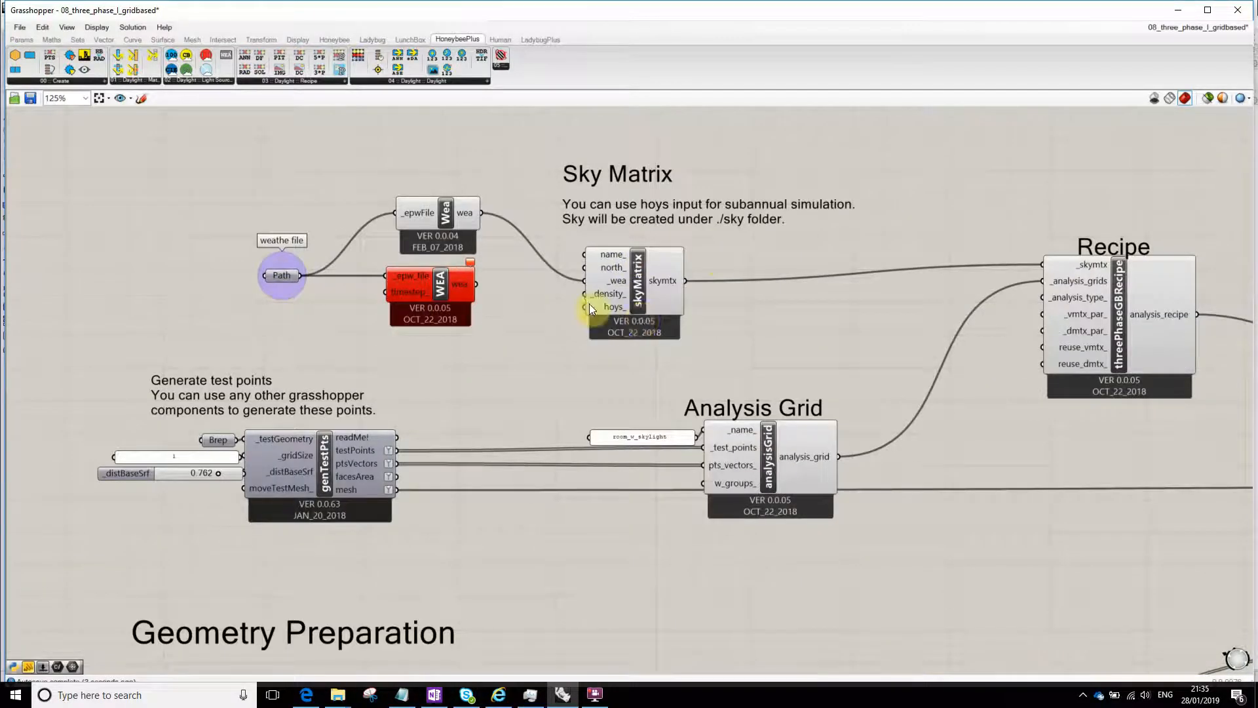
pyautogui.scroll(-2, 589, 299)
pyautogui.scroll(3, 490, 226)
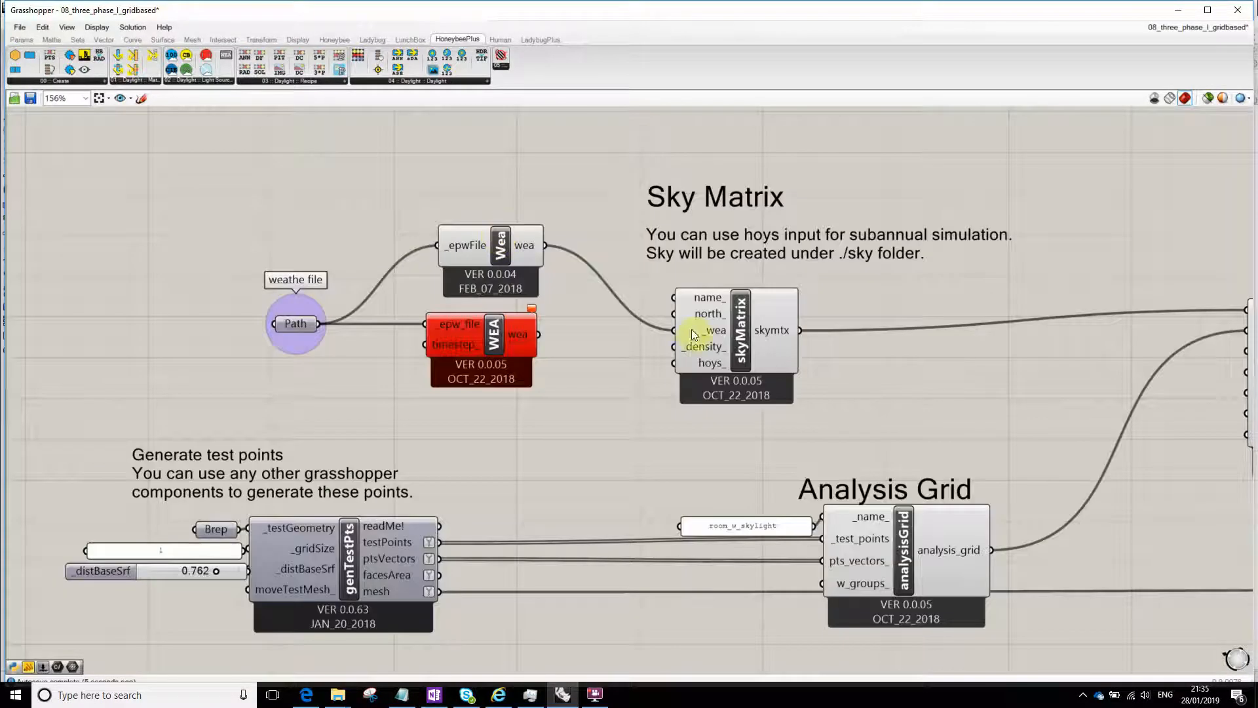
pyautogui.scroll(-2, 721, 333)
pyautogui.scroll(-1, 717, 335)
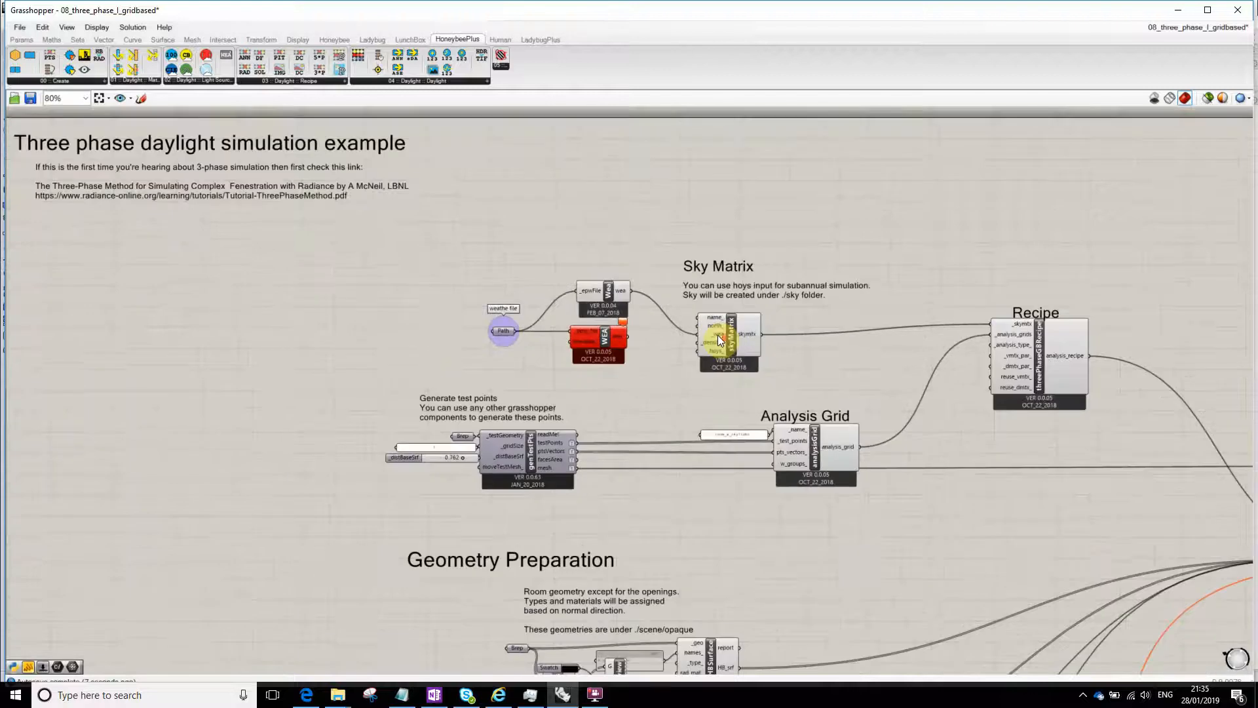
pyautogui.moveTo(751, 333)
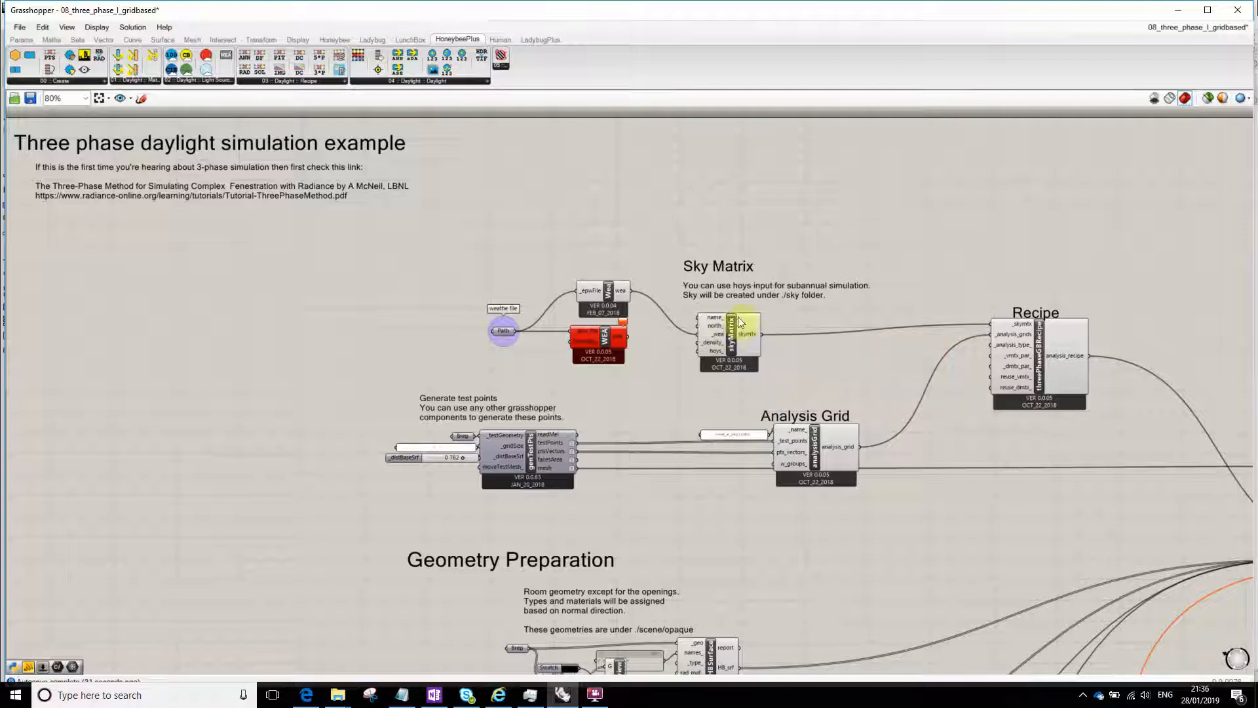
pyautogui.scroll(5, 1101, 358)
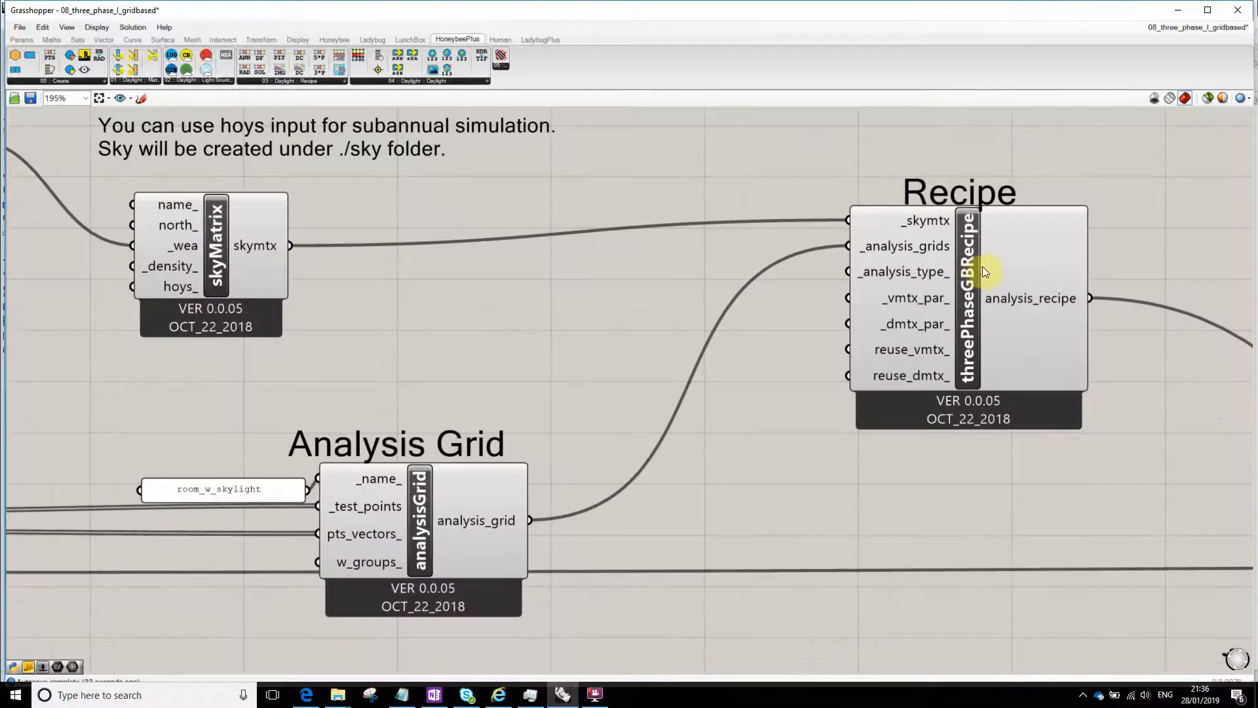
pyautogui.scroll(-5, 944, 217)
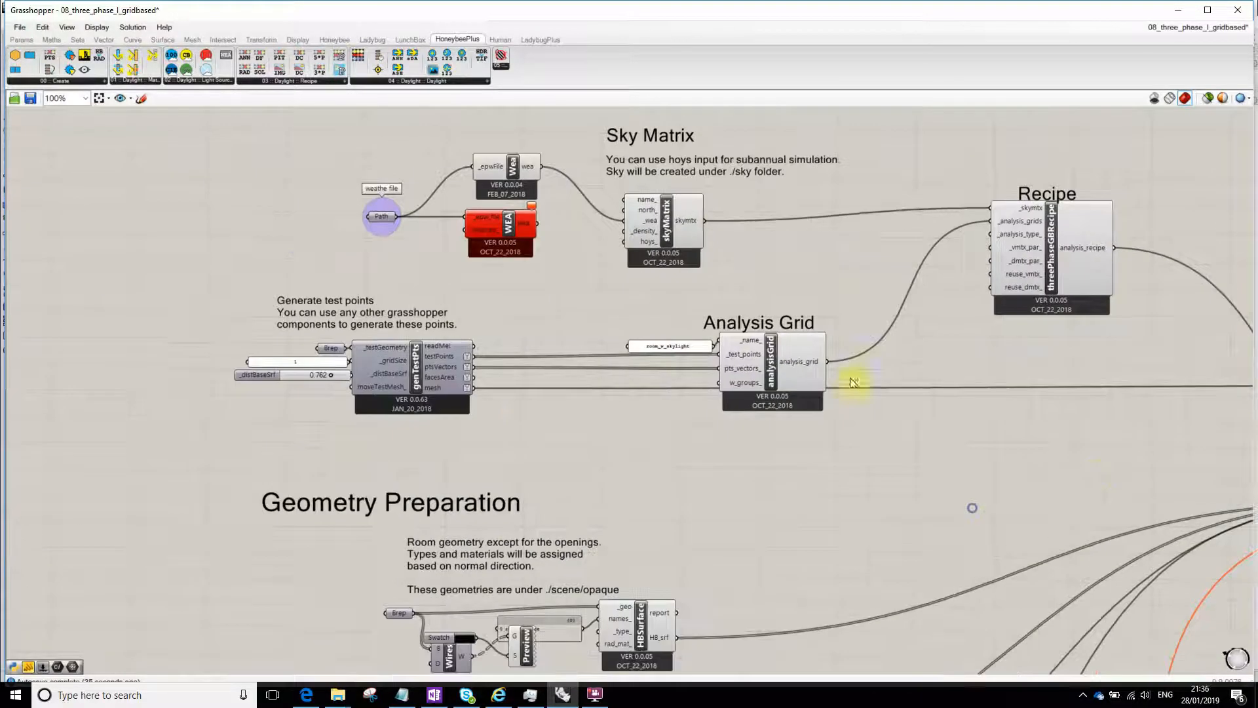
pyautogui.scroll(-1, 515, 409)
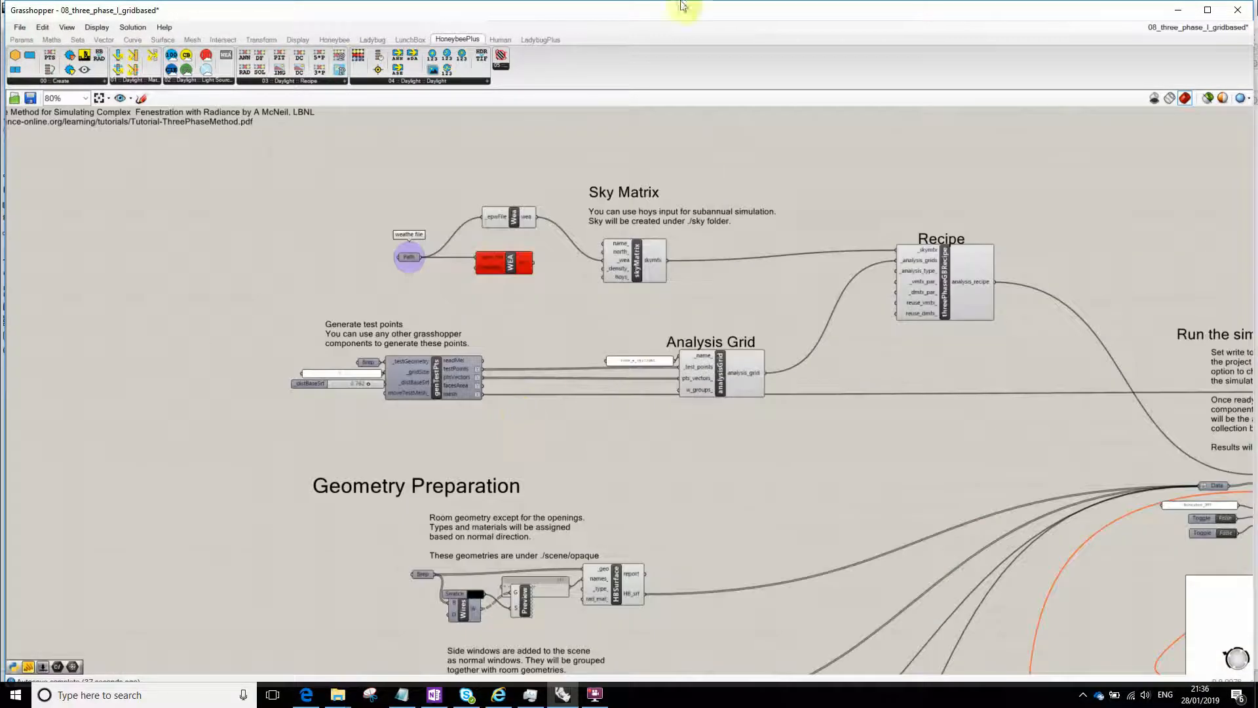
# - Switch to Rhino, maximize the Perspective viewport and examine the room, ground and neighbouring block geometry from several angles
pyautogui.moveTo(551, 8); pyautogui.dragTo(1257, 282)
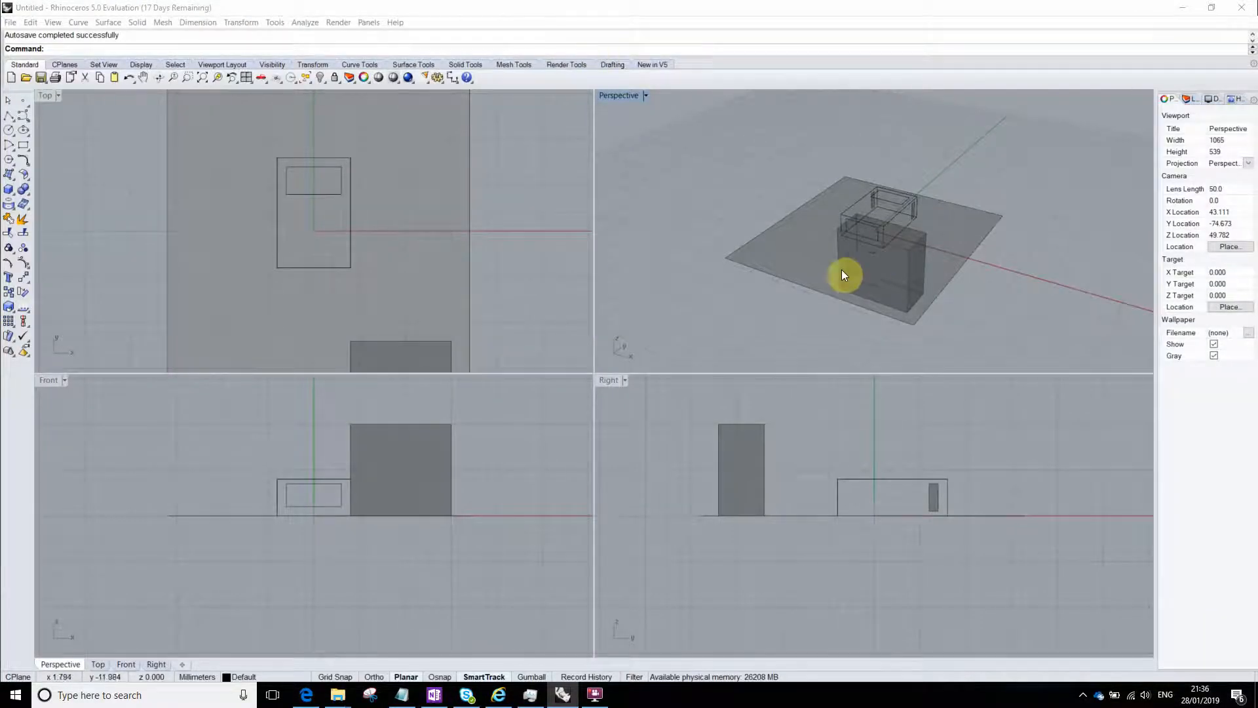
pyautogui.click(772, 118)
pyautogui.hotkey('ctrl', 'm')
pyautogui.moveTo(736, 328); pyautogui.dragTo(587, 354, button='right')
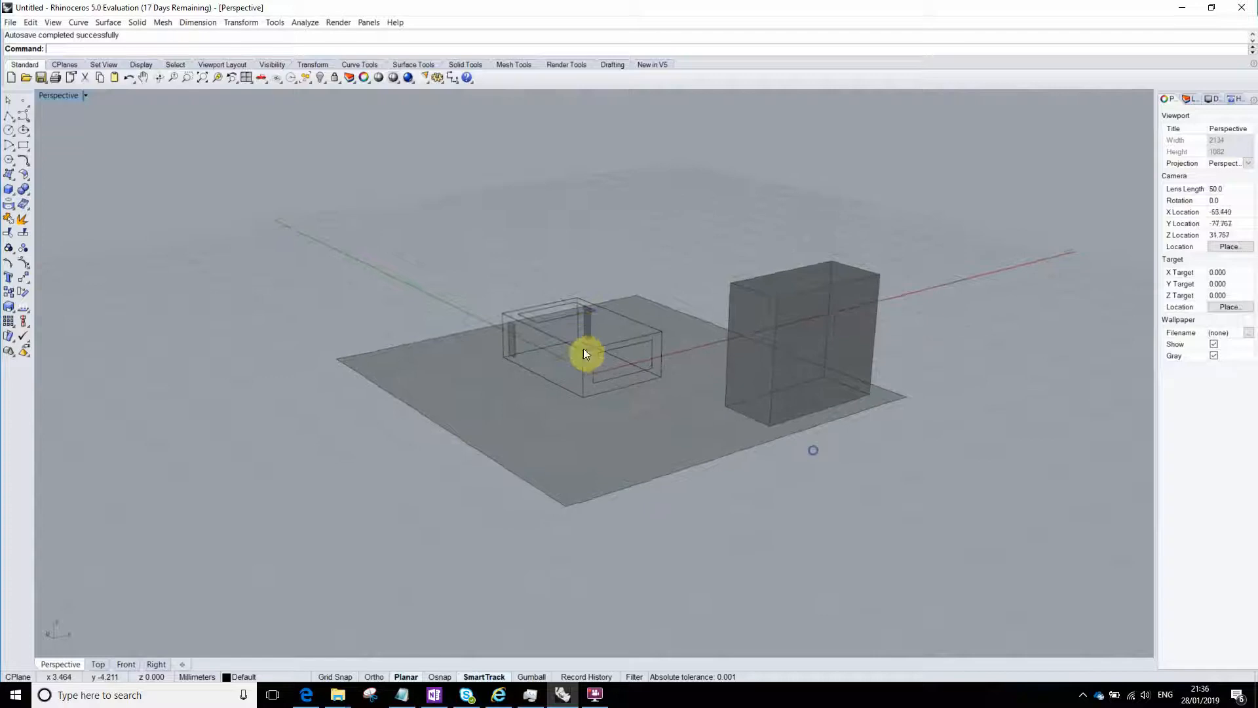
pyautogui.moveTo(575, 319); pyautogui.dragTo(845, 351, button='right')
# - Return to Grasshopper, select the genTestPts component and view its highlighted test points inside the room in Rhino
pyautogui.moveTo(1257, 79); pyautogui.dragTo(1042, 0)
pyautogui.scroll(5, 426, 366)
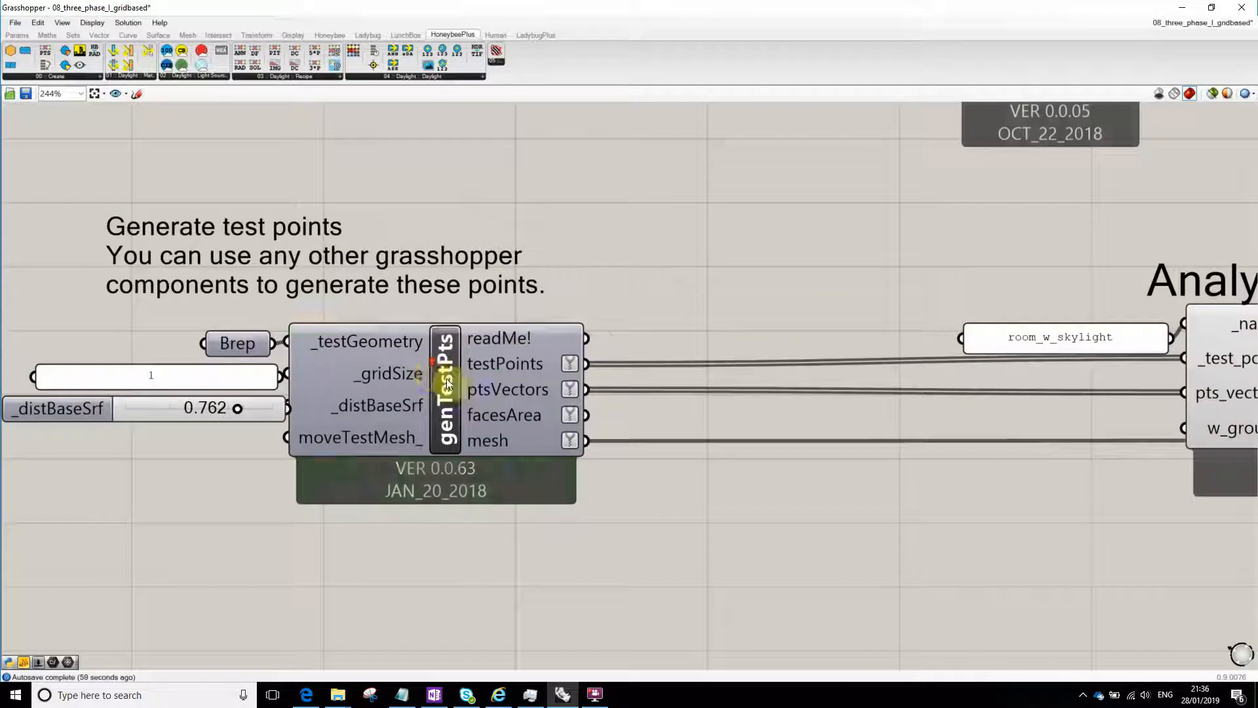
pyautogui.middleClick(434, 373)
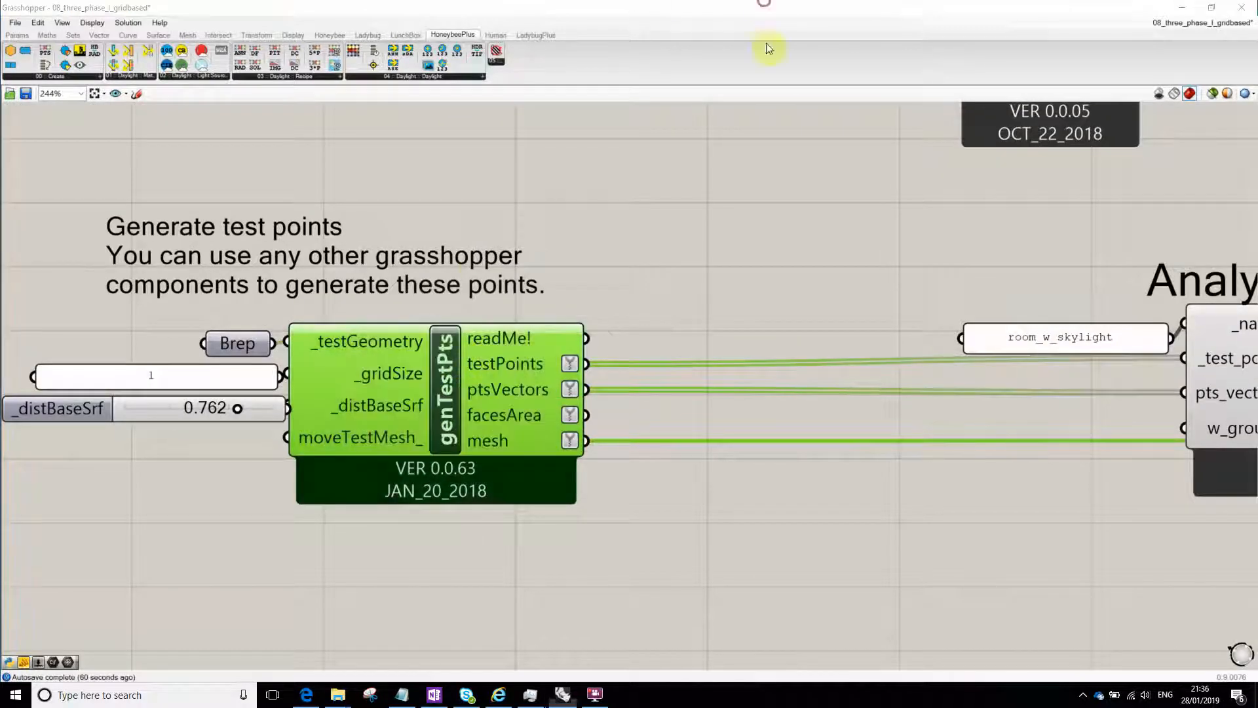
pyautogui.moveTo(625, 8); pyautogui.dragTo(1235, 205)
pyautogui.moveTo(478, 261); pyautogui.dragTo(584, 278, button='right')
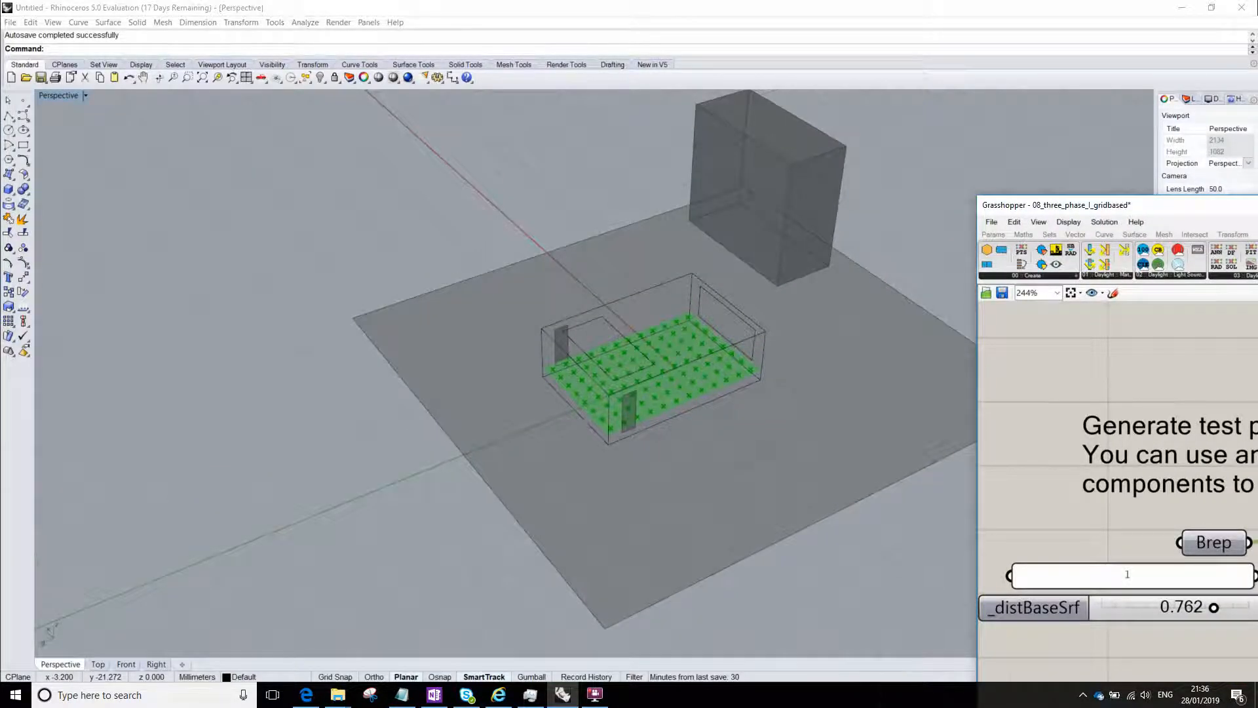
# - Set the panel feeding genTestPts' _gridSize input to 2, keeping the Rhino model in view beside the canvas
pyautogui.moveTo(1236, 206); pyautogui.dragTo(1137, 122)
pyautogui.moveTo(1084, 531); pyautogui.dragTo(1005, 450, button='right')
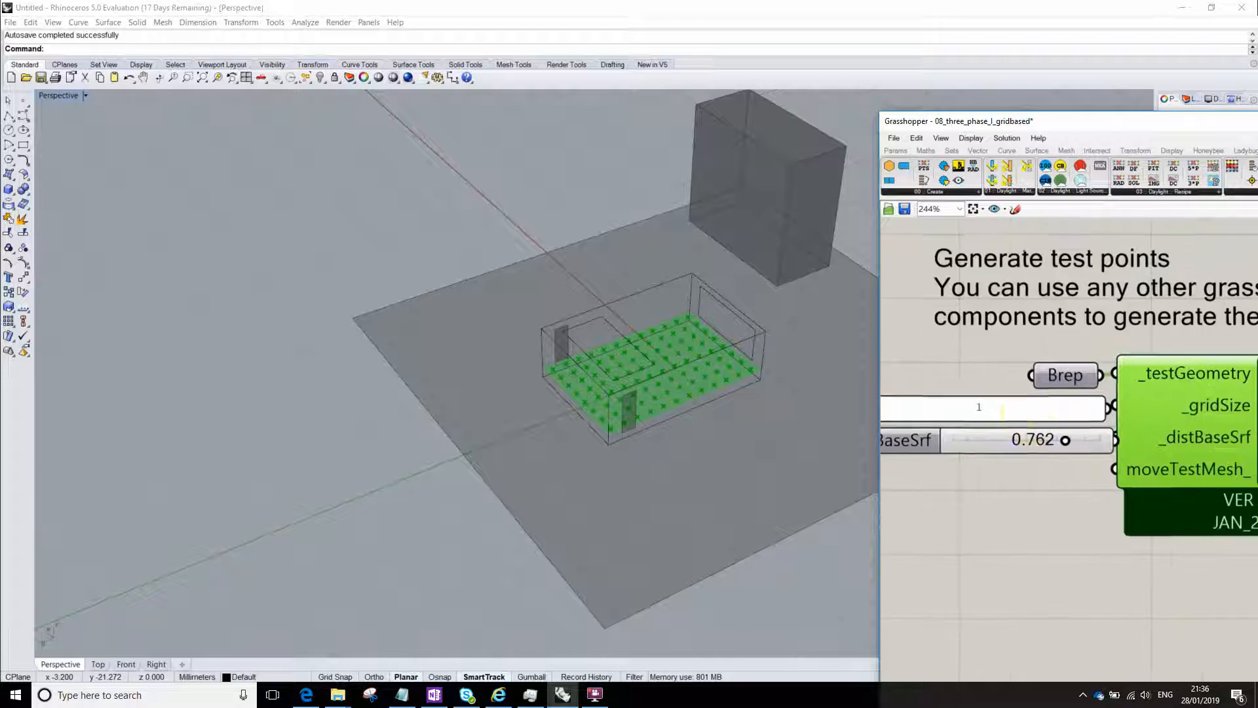
pyautogui.doubleClick(1004, 408)
pyautogui.write('2')
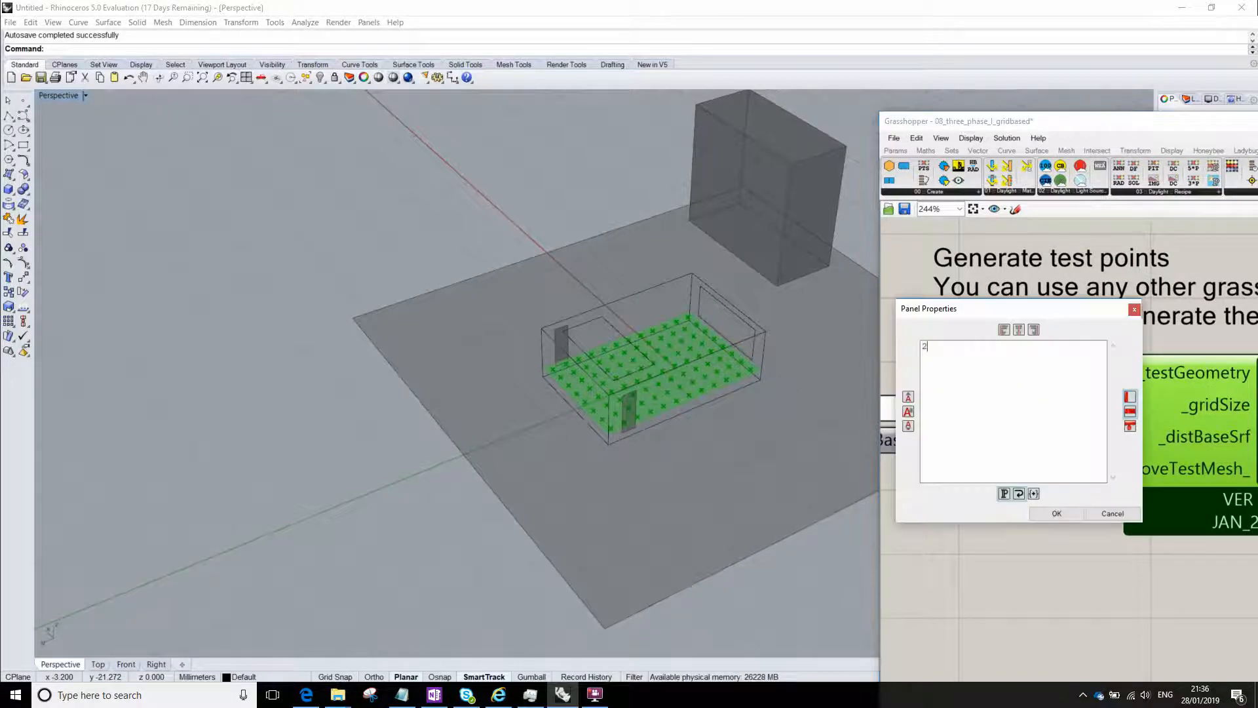
pyautogui.click(1052, 513)
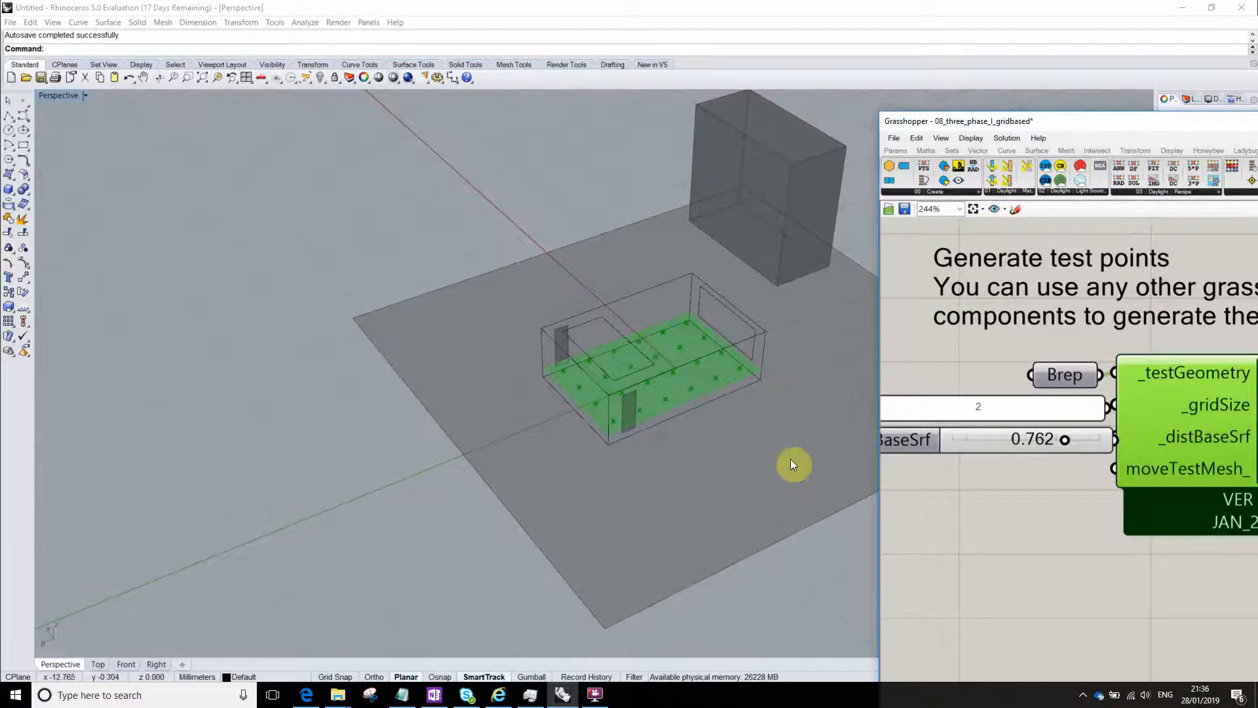
# - Check the height of the test points above the room's floor against the _distBaseSrf slider
pyautogui.moveTo(795, 464); pyautogui.dragTo(666, 371, button='right')
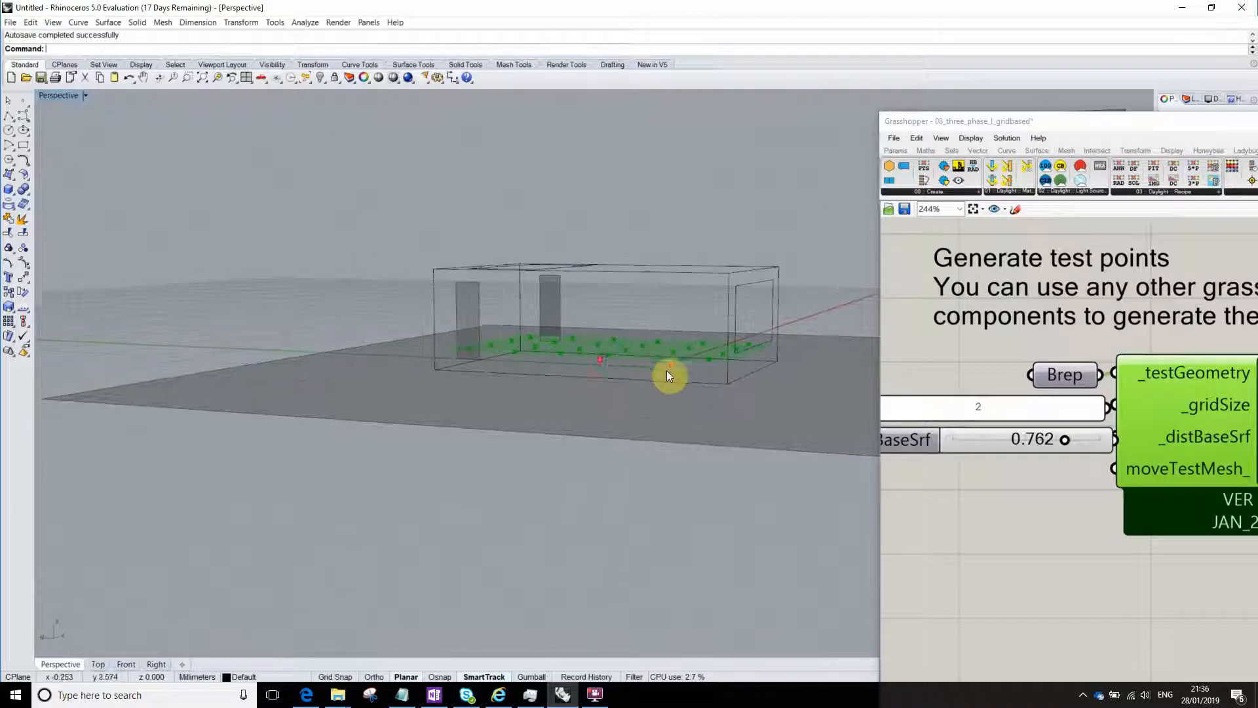
pyautogui.click(1030, 446)
pyautogui.moveTo(651, 422); pyautogui.dragTo(629, 353, button='right')
pyautogui.moveTo(1257, 123); pyautogui.dragTo(662, 2)
# - Examine the threePhaseGBRecipe inputs: the sky matrix, analysis grids, analysis type and the vmtx and dmtx parameters
pyautogui.scroll(-4, 657, 389)
pyautogui.moveTo(726, 504); pyautogui.dragTo(531, 382, button='right')
pyautogui.scroll(2, 658, 387)
pyautogui.scroll(-3, 605, 391)
pyautogui.moveTo(885, 277); pyautogui.dragTo(679, 236, button='right')
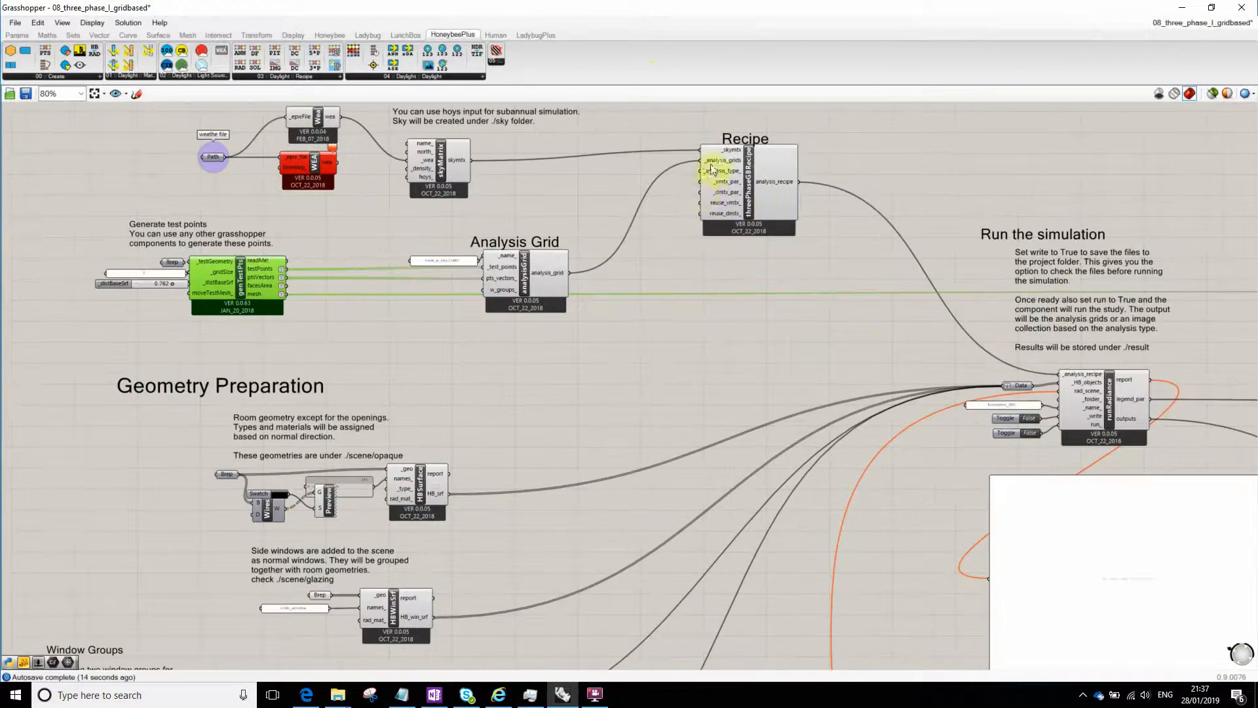
pyautogui.scroll(4, 518, 308)
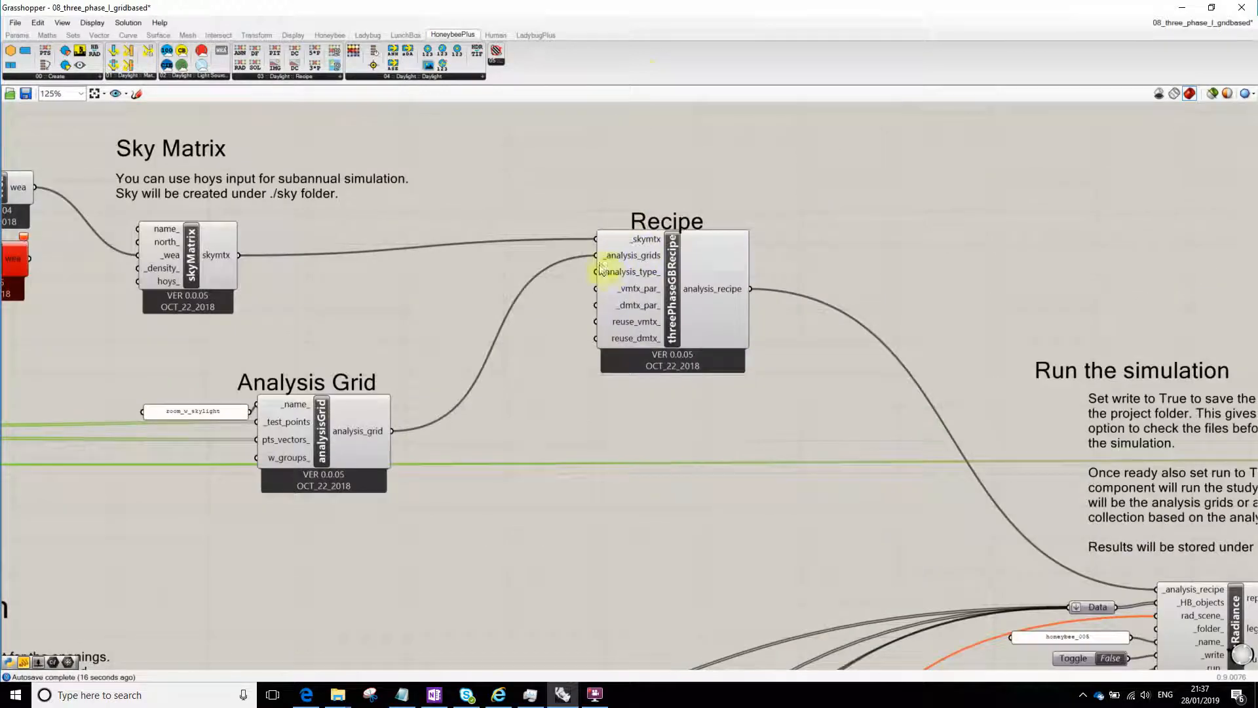
pyautogui.moveTo(576, 239); pyautogui.dragTo(655, 278, button='right')
pyautogui.moveTo(450, 280); pyautogui.dragTo(486, 268, button='right')
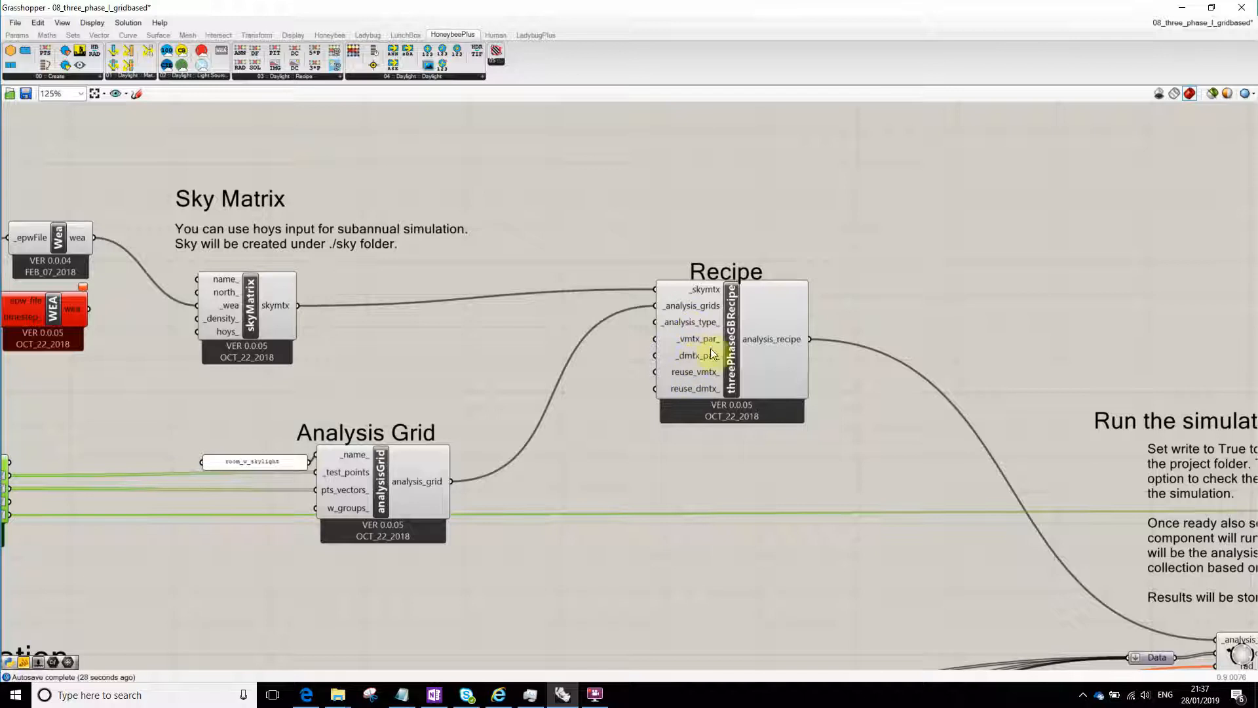
pyautogui.scroll(4, 692, 350)
pyautogui.moveTo(667, 324); pyautogui.dragTo(719, 329, button='right')
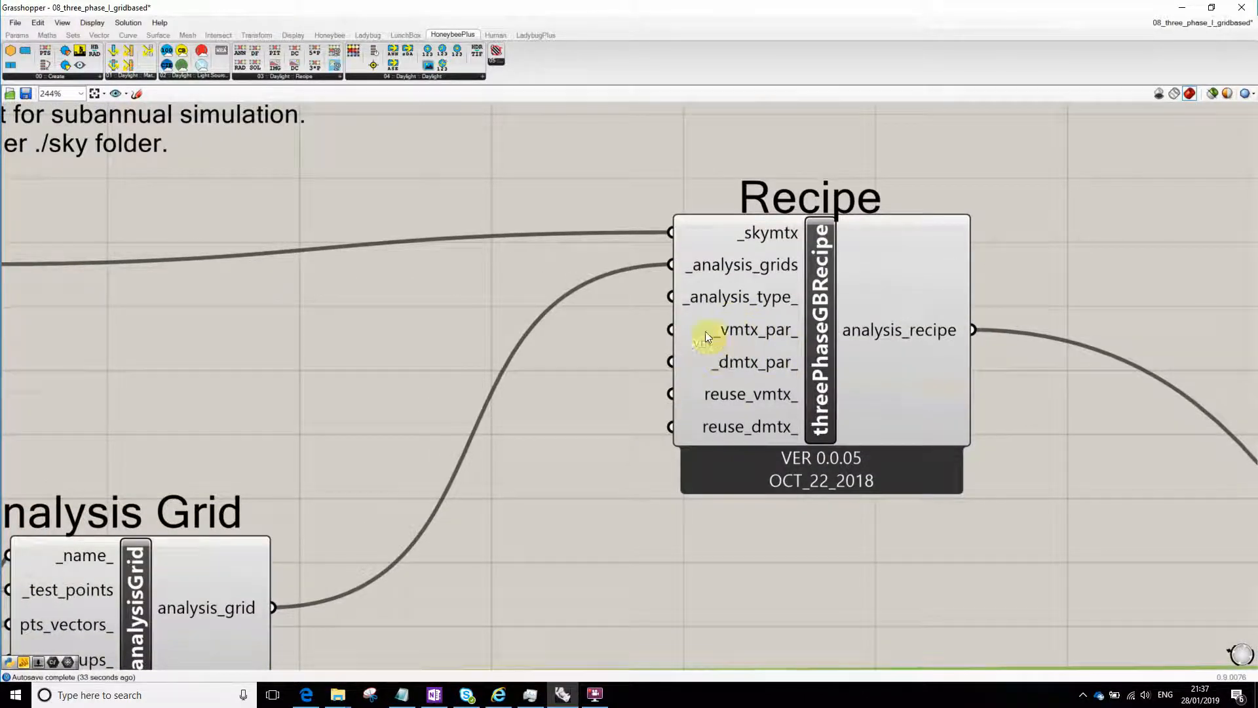
# - Review the overall three-phase definition, then examine the HBSurface and HBWinSrf components under Geometry Preparation
pyautogui.scroll(-2, 747, 320)
pyautogui.scroll(-2, 686, 339)
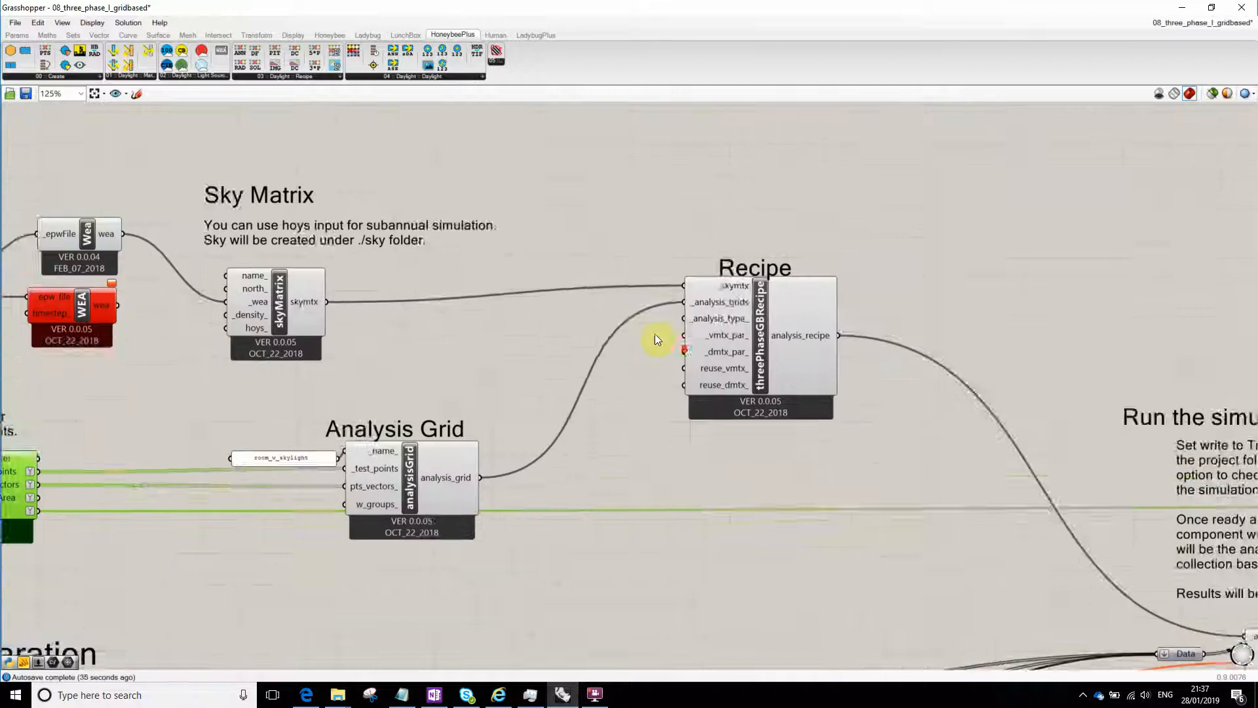
pyautogui.scroll(-8, 718, 321)
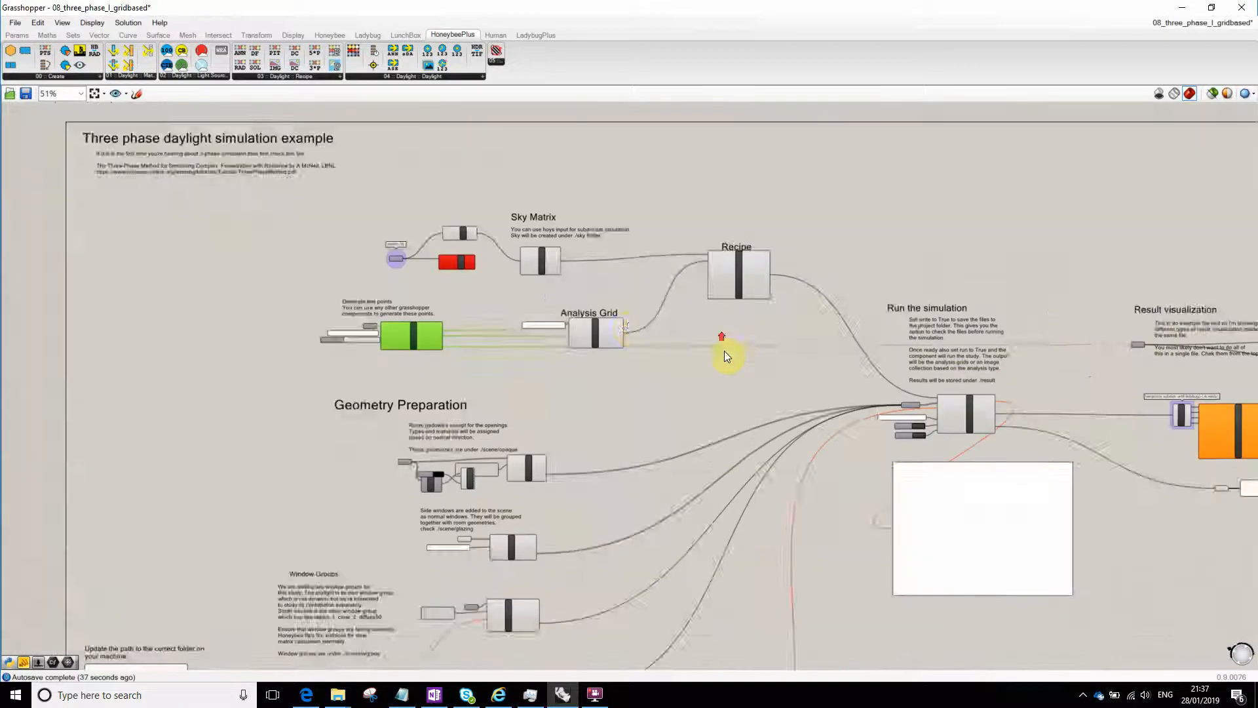
pyautogui.scroll(-2, 590, 311)
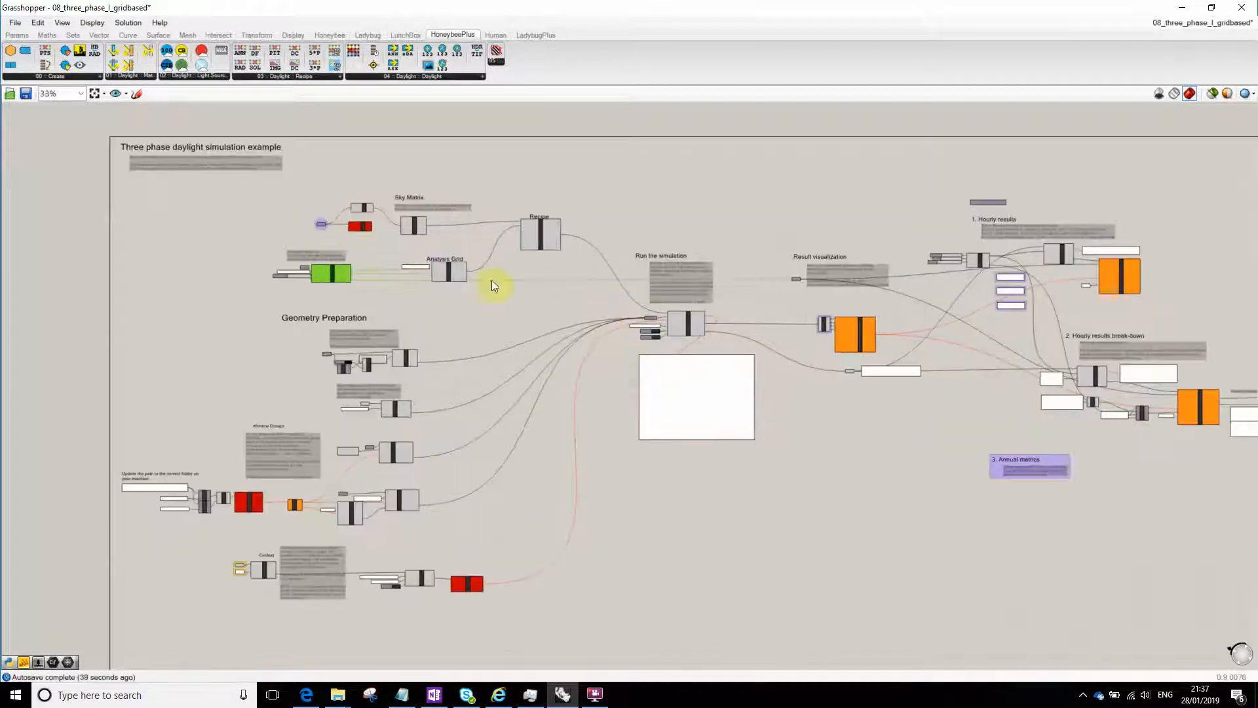
pyautogui.scroll(8, 328, 218)
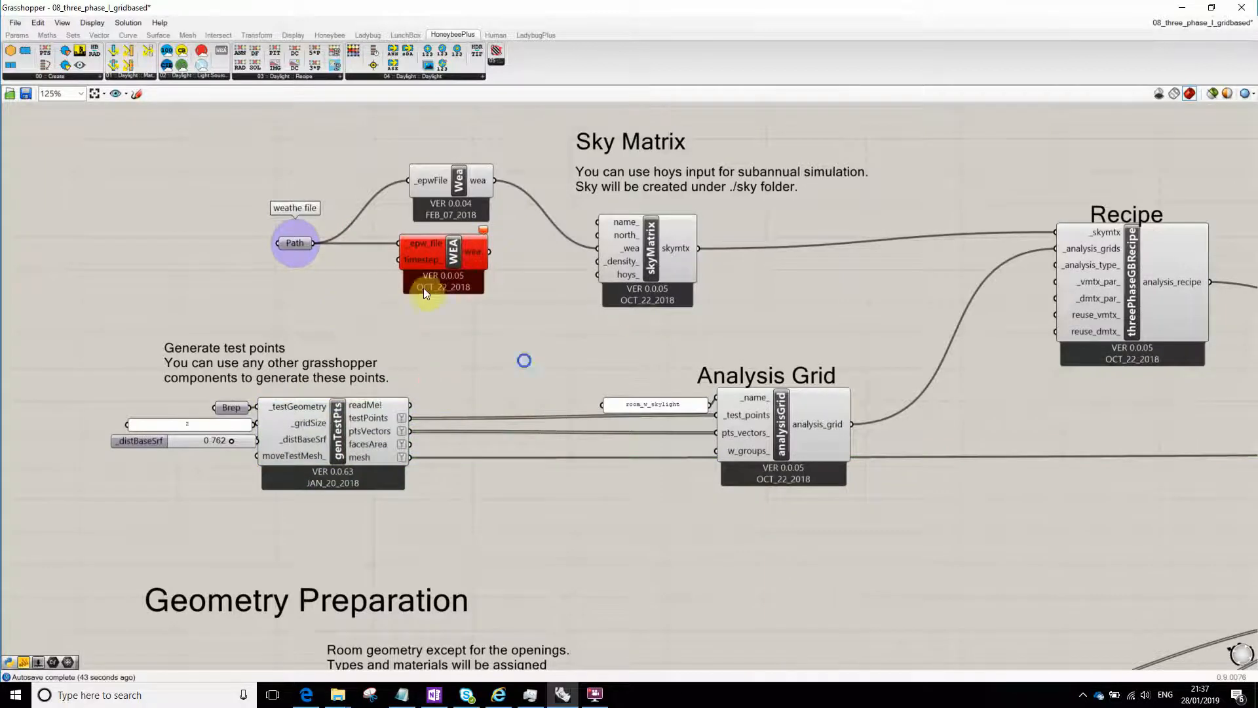
pyautogui.moveTo(441, 259); pyautogui.dragTo(513, 227, button='right')
pyautogui.scroll(-5, 575, 478)
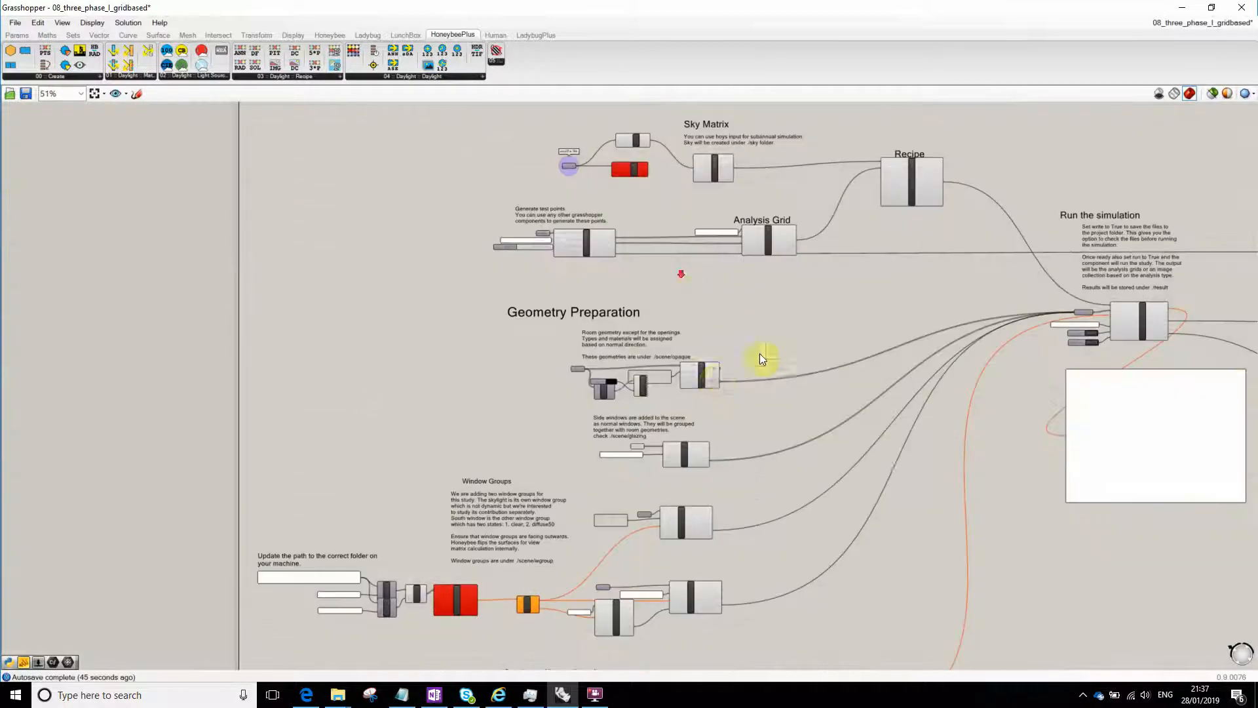
pyautogui.scroll(4, 683, 345)
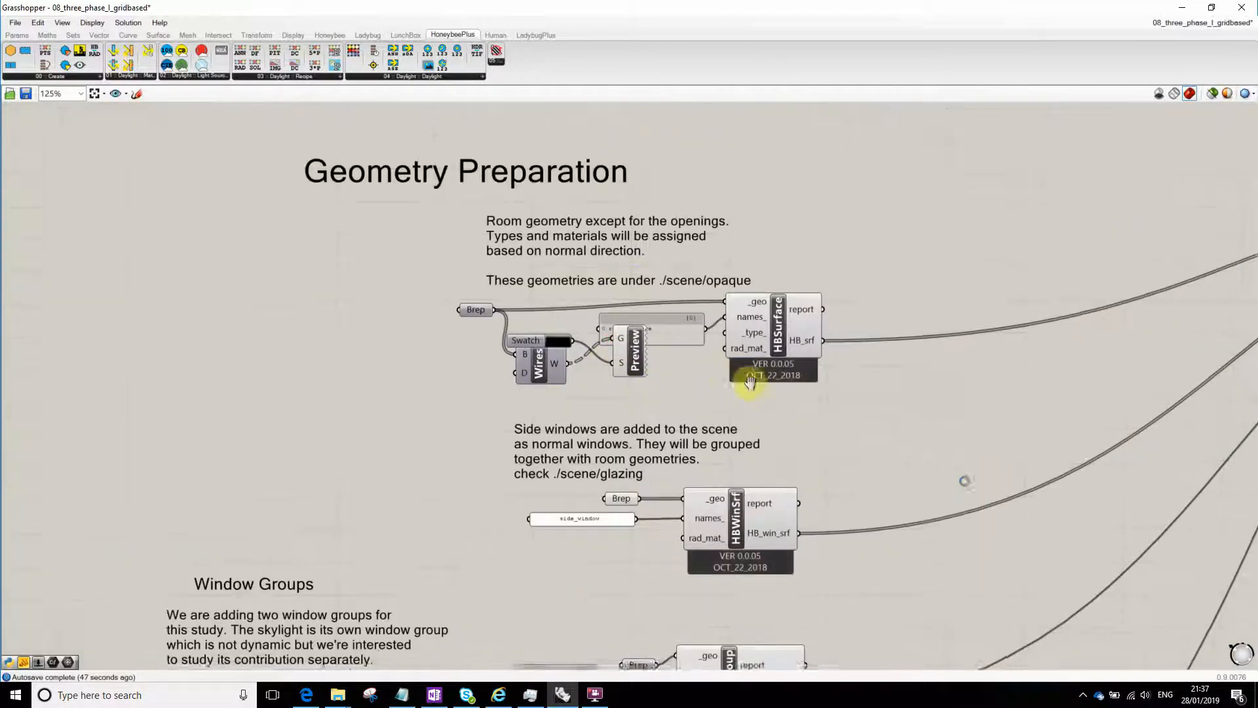
pyautogui.scroll(-4, 651, 364)
# - Move the red radBSDFMat component in the window groups section slightly farther from the Merge component, then deselect it
pyautogui.moveTo(651, 477); pyautogui.dragTo(729, 312, button='right')
pyautogui.scroll(6, 527, 368)
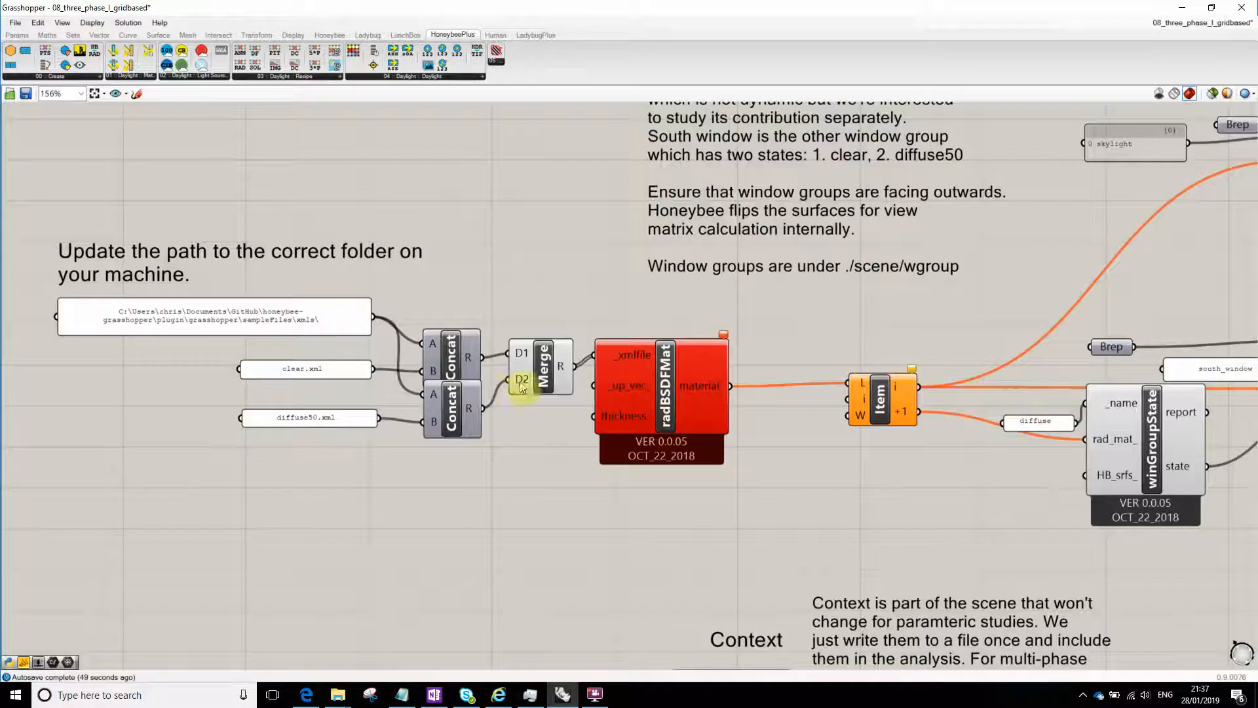
pyautogui.click(637, 393)
pyautogui.moveTo(643, 395); pyautogui.dragTo(679, 396)
pyautogui.click(618, 428)
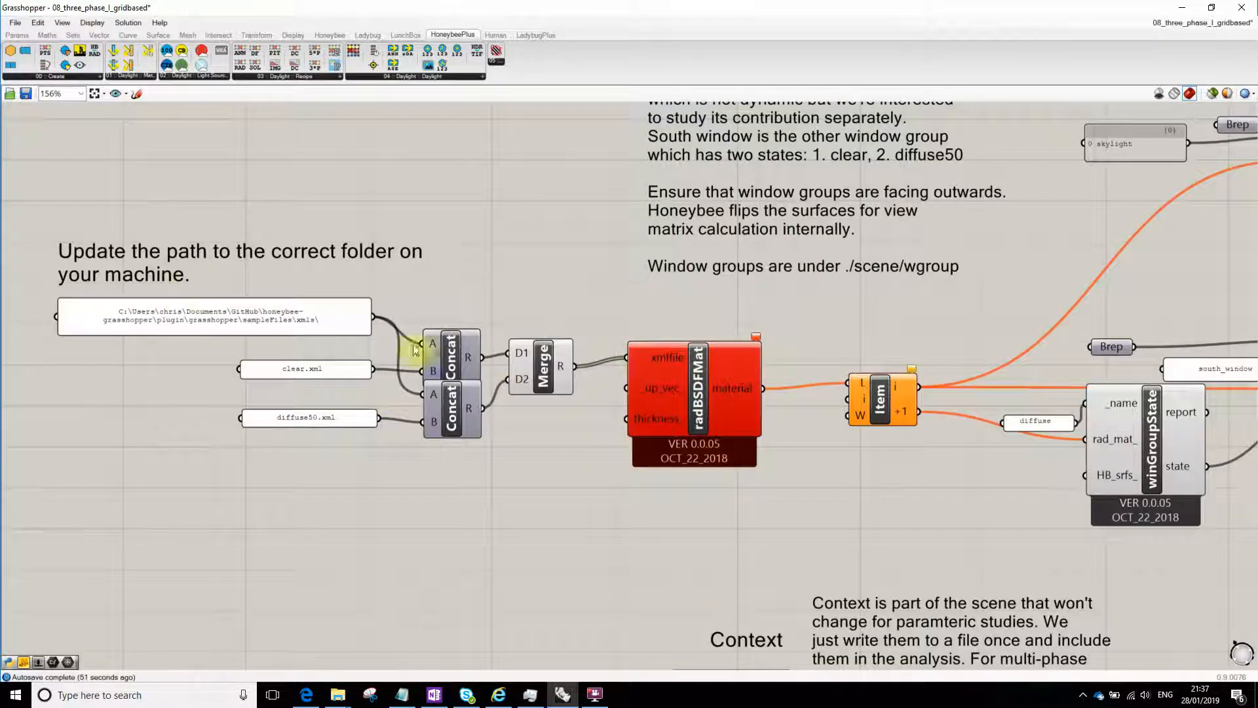
pyautogui.click(260, 321)
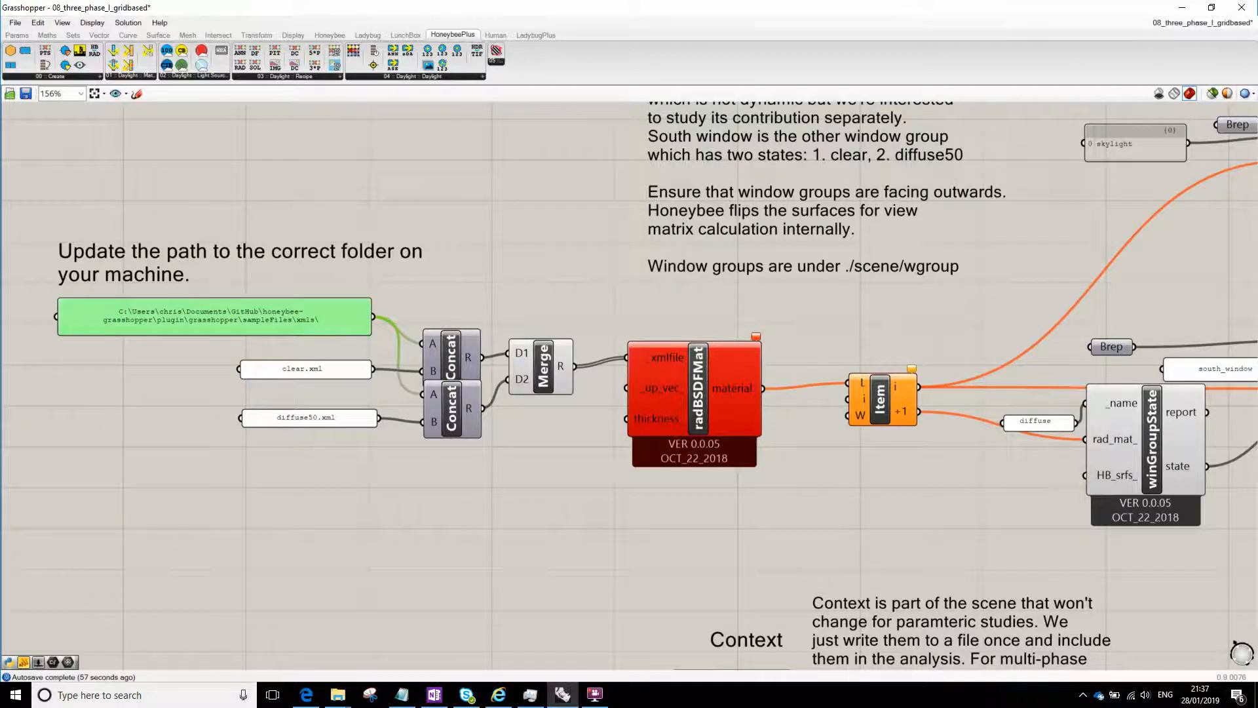
pyautogui.click(338, 694)
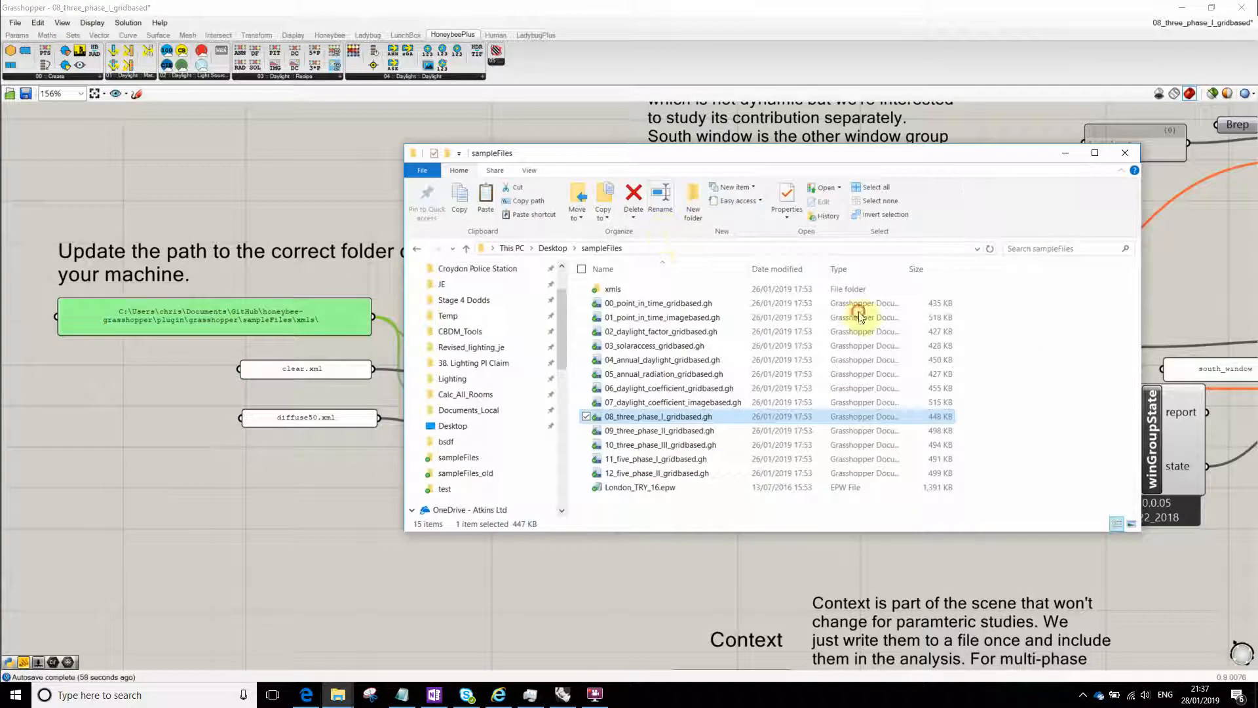
pyautogui.click(687, 249)
pyautogui.click(165, 420)
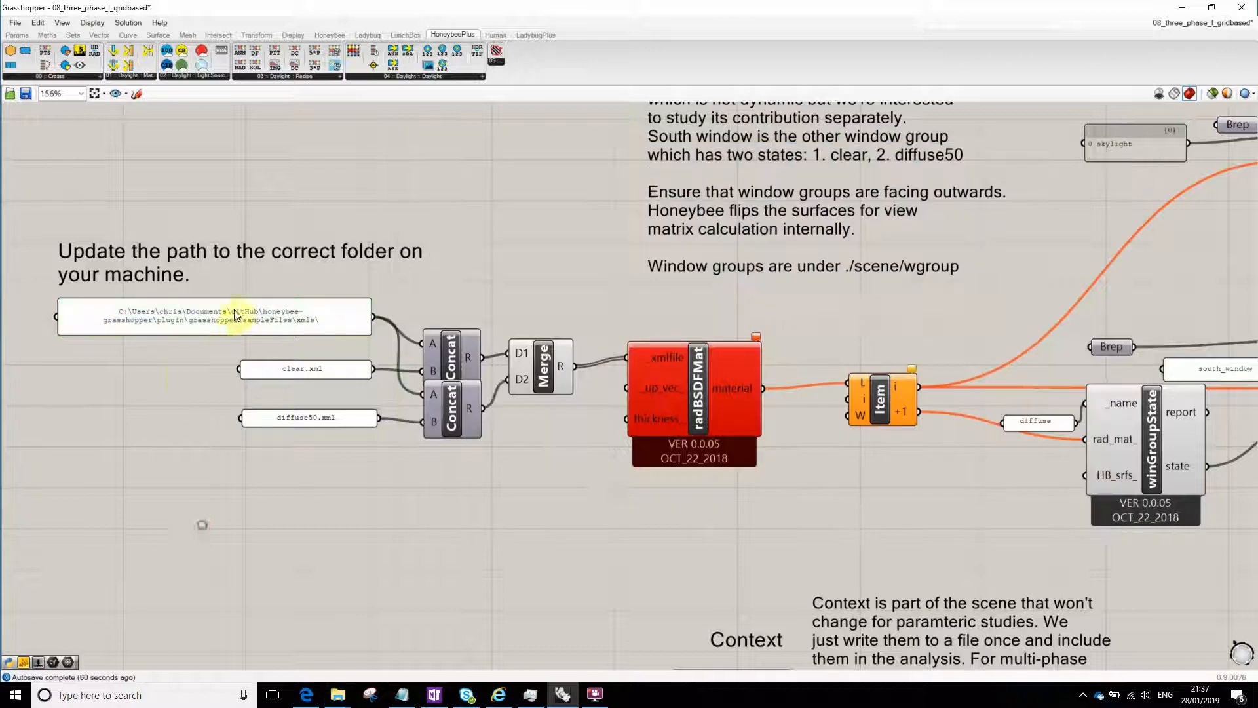
pyautogui.doubleClick(236, 315)
pyautogui.moveTo(292, 277); pyautogui.dragTo(132, 255)
pyautogui.write('C:\\Users\\EVER7798\\OneDrive Corp\\OneDrive - Atkins Ltd\\Desktop\\sampleFiles')
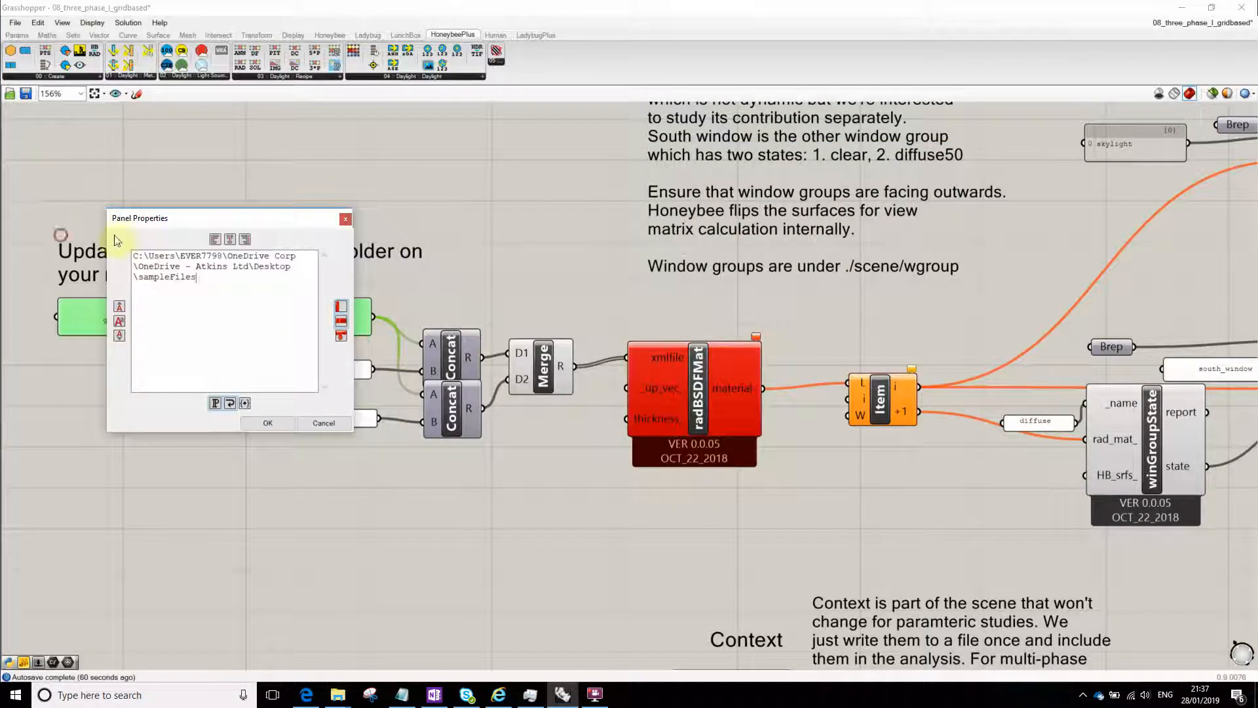
pyautogui.click(267, 423)
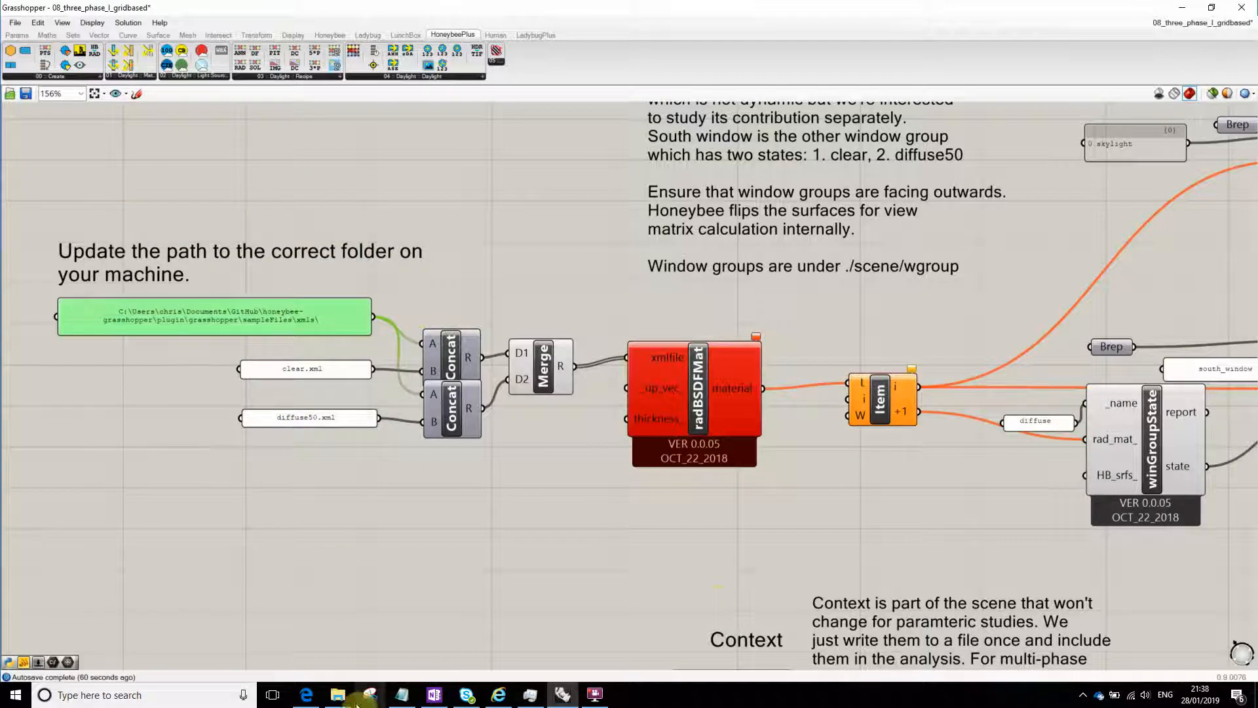
# - Copy the path of the xmls folder inside sampleFiles and paste it into the XML folder path panel
pyautogui.moveTo(338, 694)
pyautogui.click(390, 631)
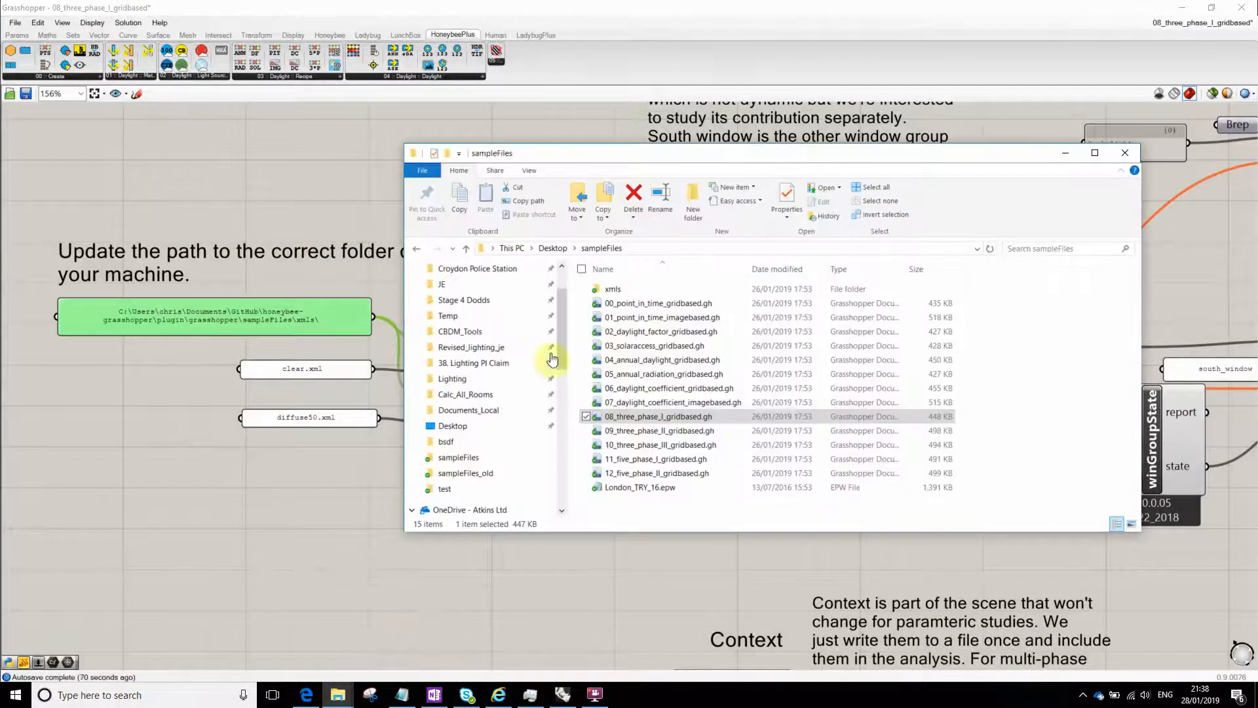
pyautogui.doubleClick(613, 289)
pyautogui.click(708, 249)
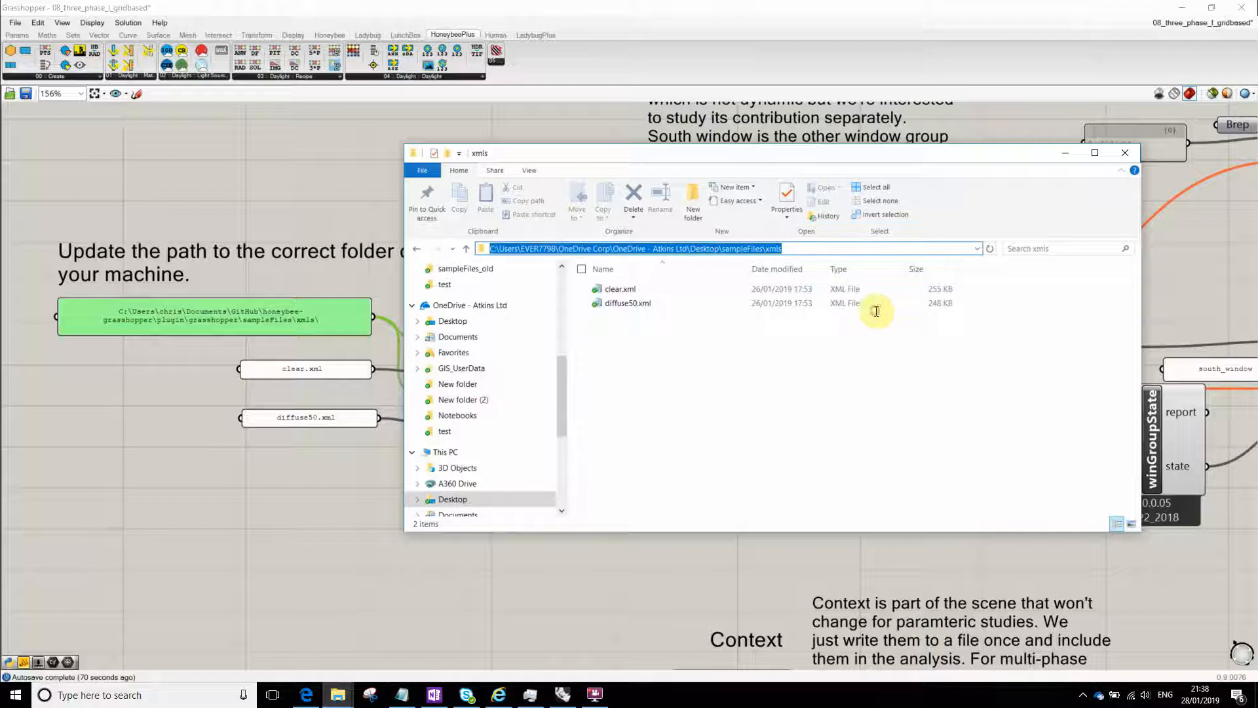
pyautogui.hotkey('ctrl', 'c')
pyautogui.click(261, 283)
pyautogui.doubleClick(281, 315)
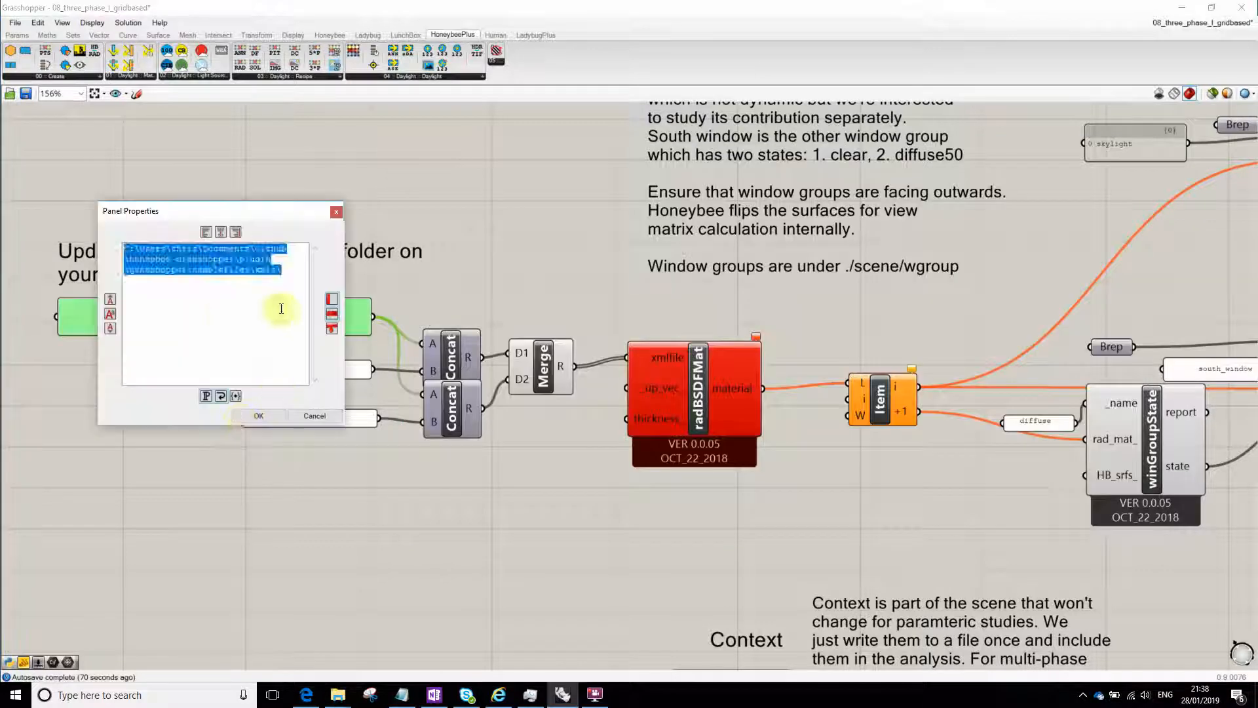
pyautogui.hotkey('ctrl', 'v')
pyautogui.click(255, 415)
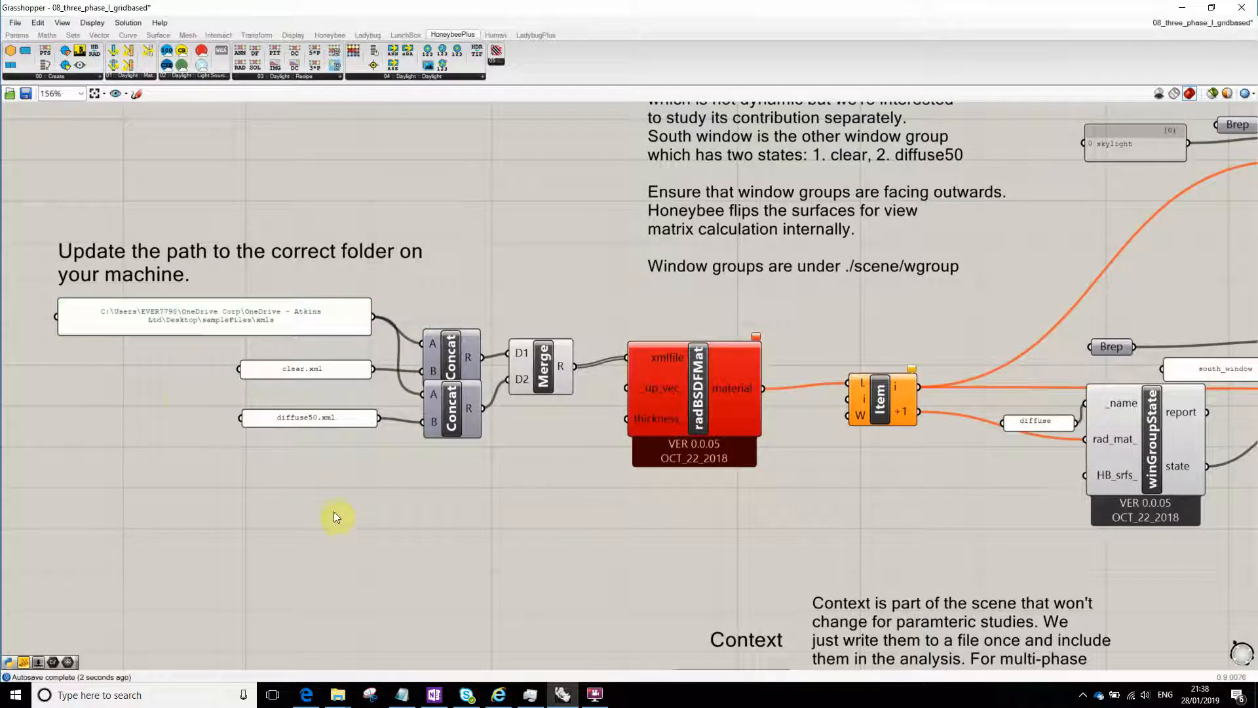
# - Append a trailing backslash to the xmls folder path in the panel
pyautogui.doubleClick(259, 308)
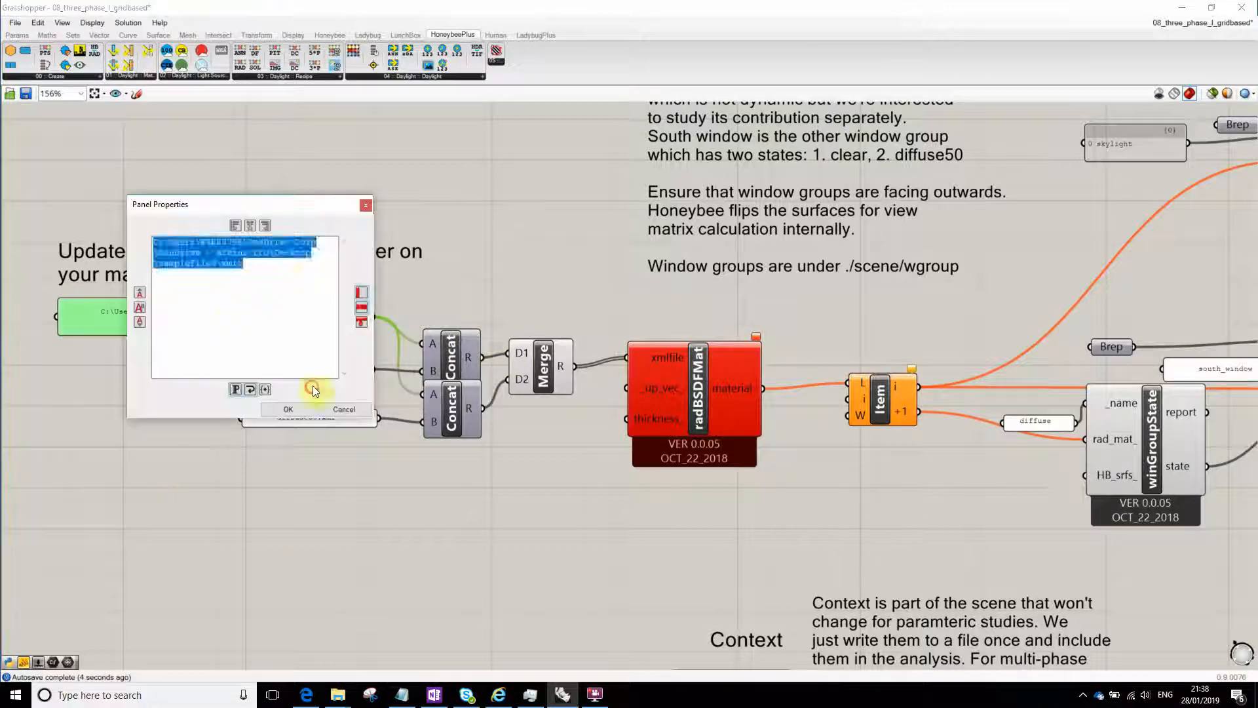
pyautogui.click(256, 265)
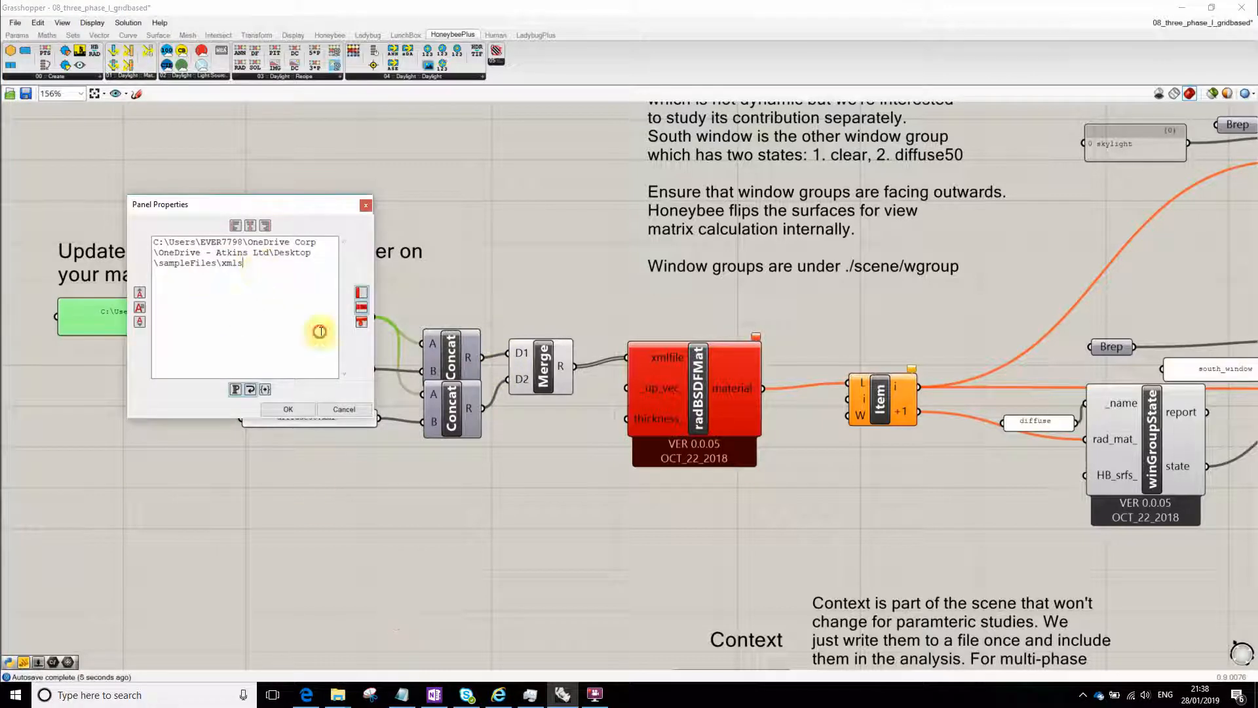
pyautogui.write('\\')
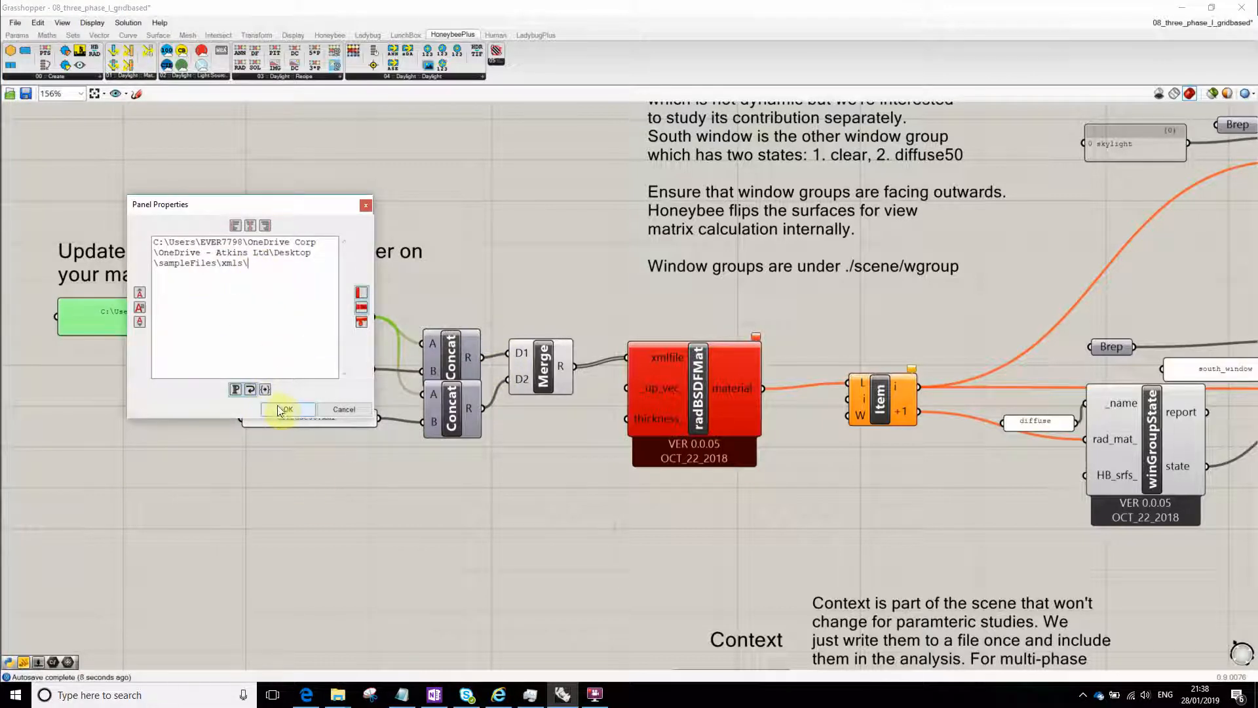
pyautogui.moveTo(243, 257); pyautogui.dragTo(261, 274)
pyautogui.click(258, 264)
pyautogui.click(286, 411)
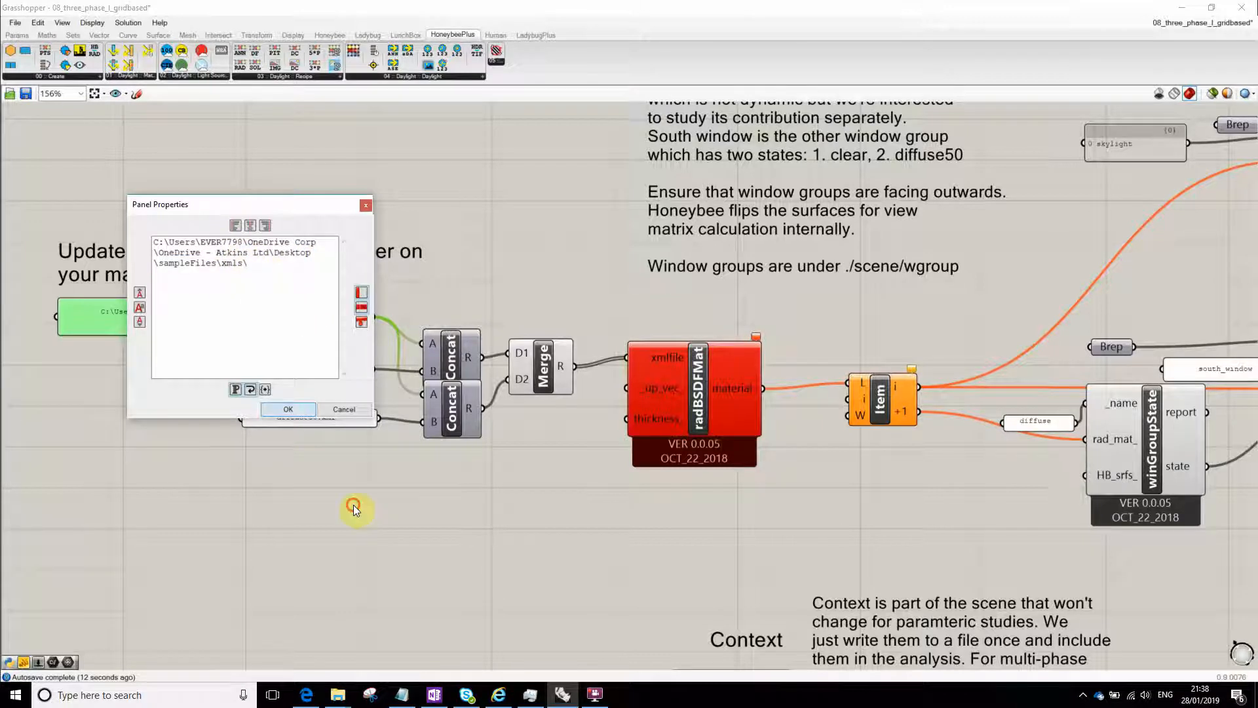
# - Check the error on the radBSDFMat component and place a new HoneybeePlus_Radiance BSDF Material component directly above it
pyautogui.moveTo(554, 468); pyautogui.dragTo(509, 473, button='right')
pyautogui.click(668, 401)
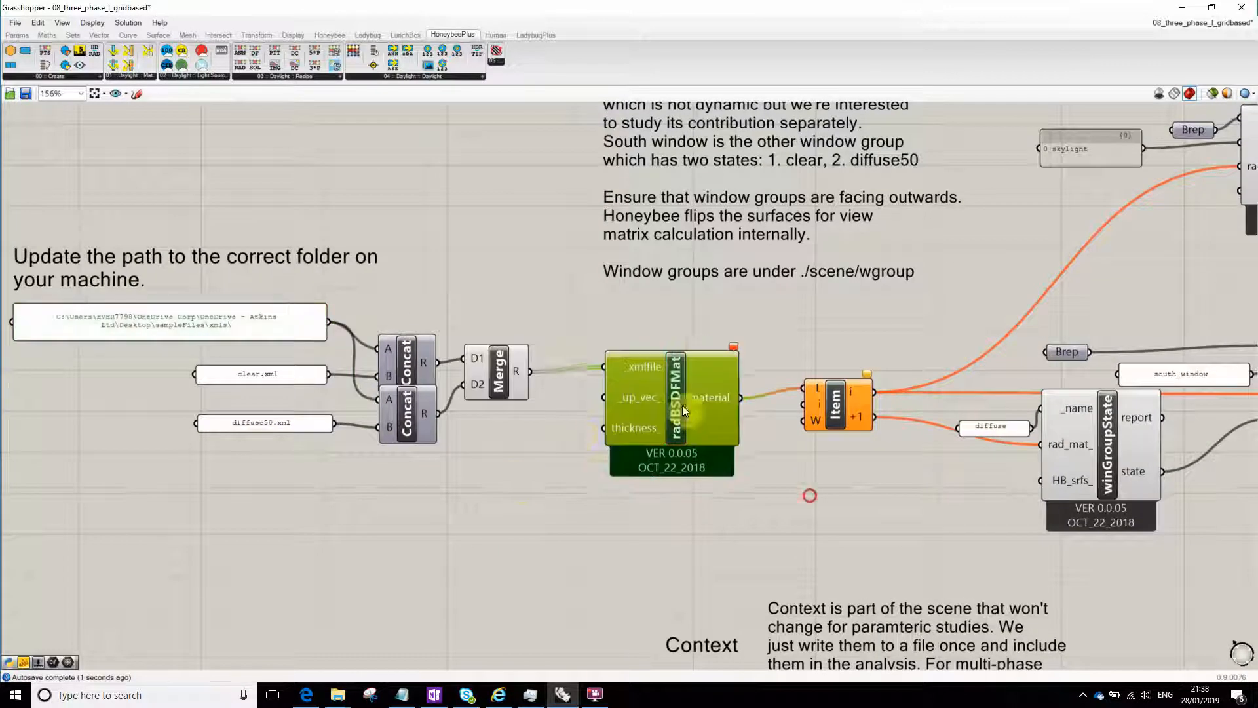
pyautogui.scroll(2, 675, 420)
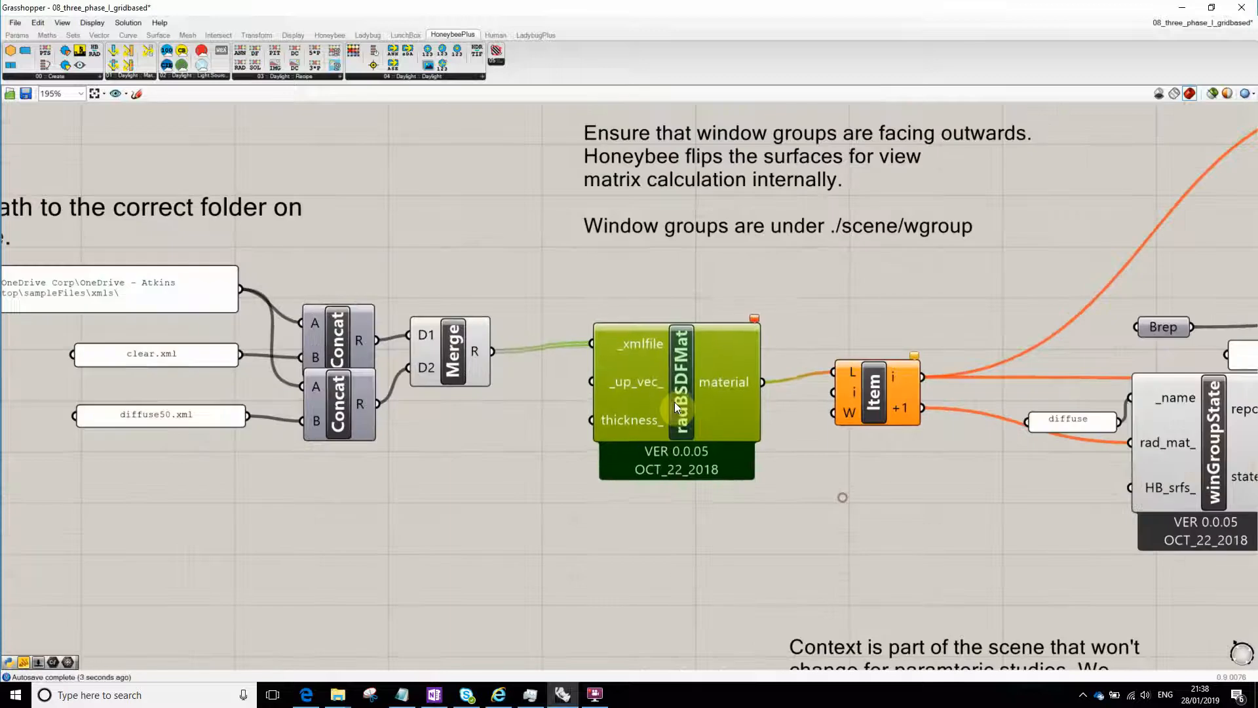
pyautogui.moveTo(753, 333)
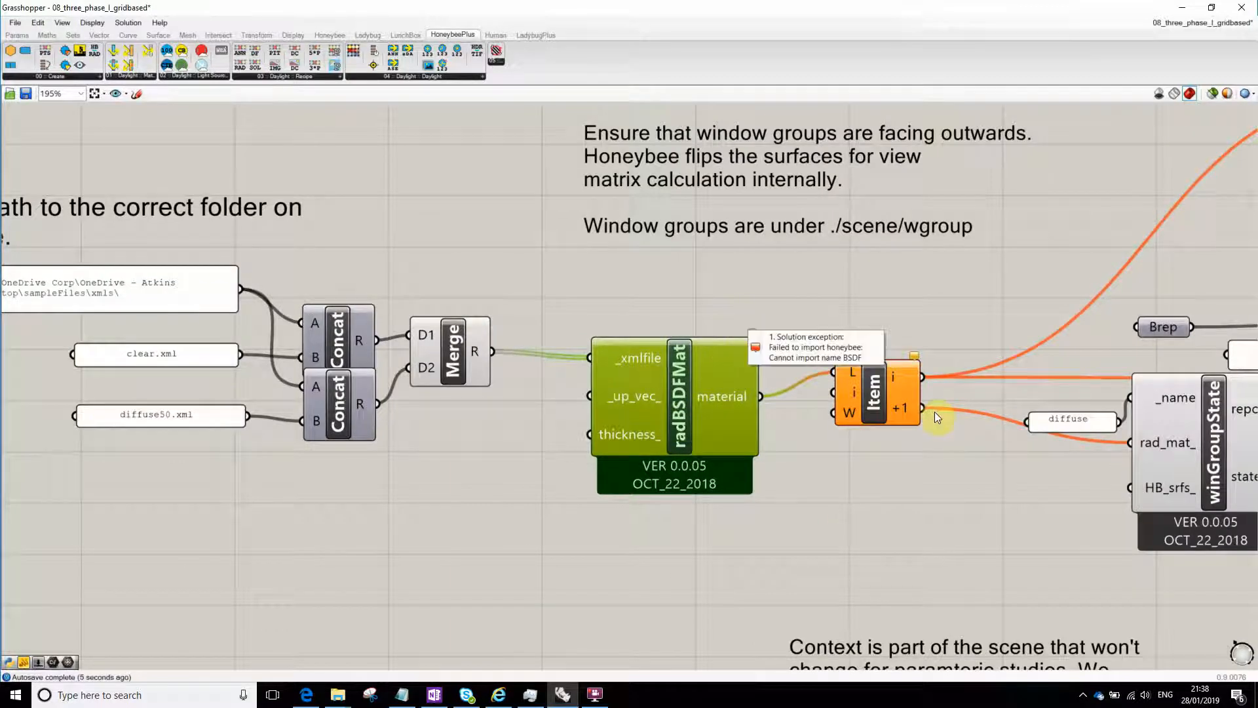
pyautogui.click(620, 297)
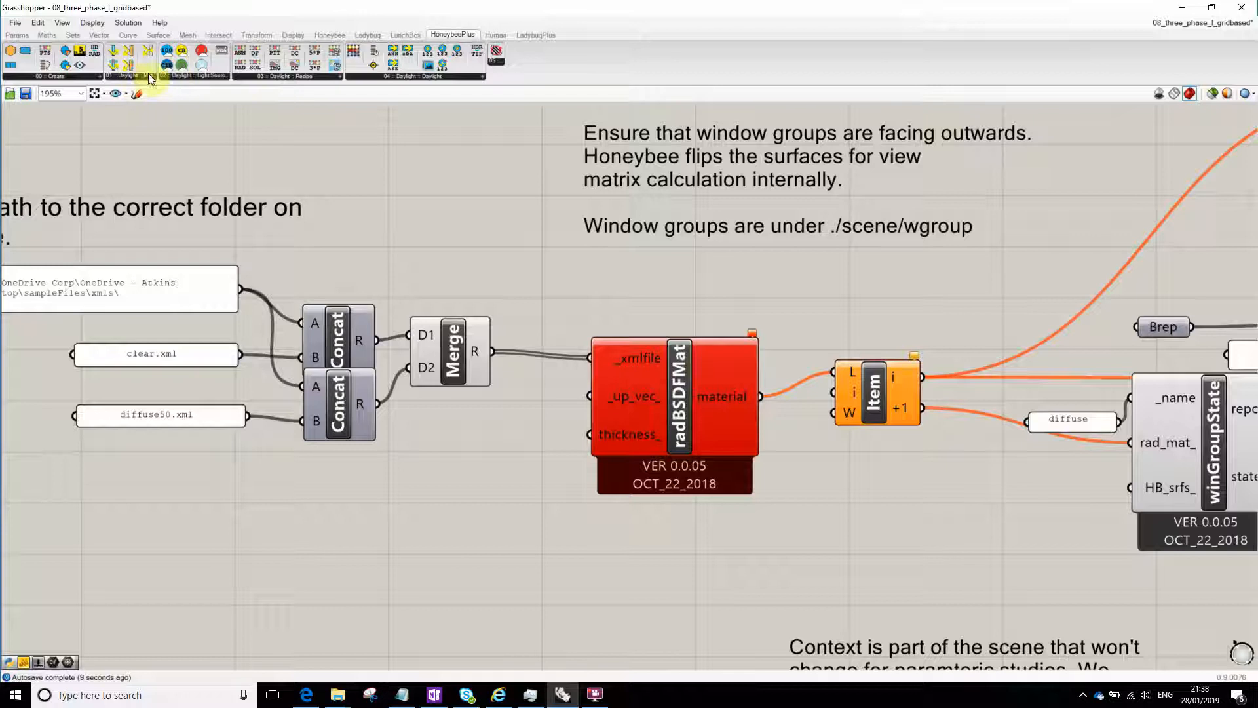
pyautogui.click(214, 76)
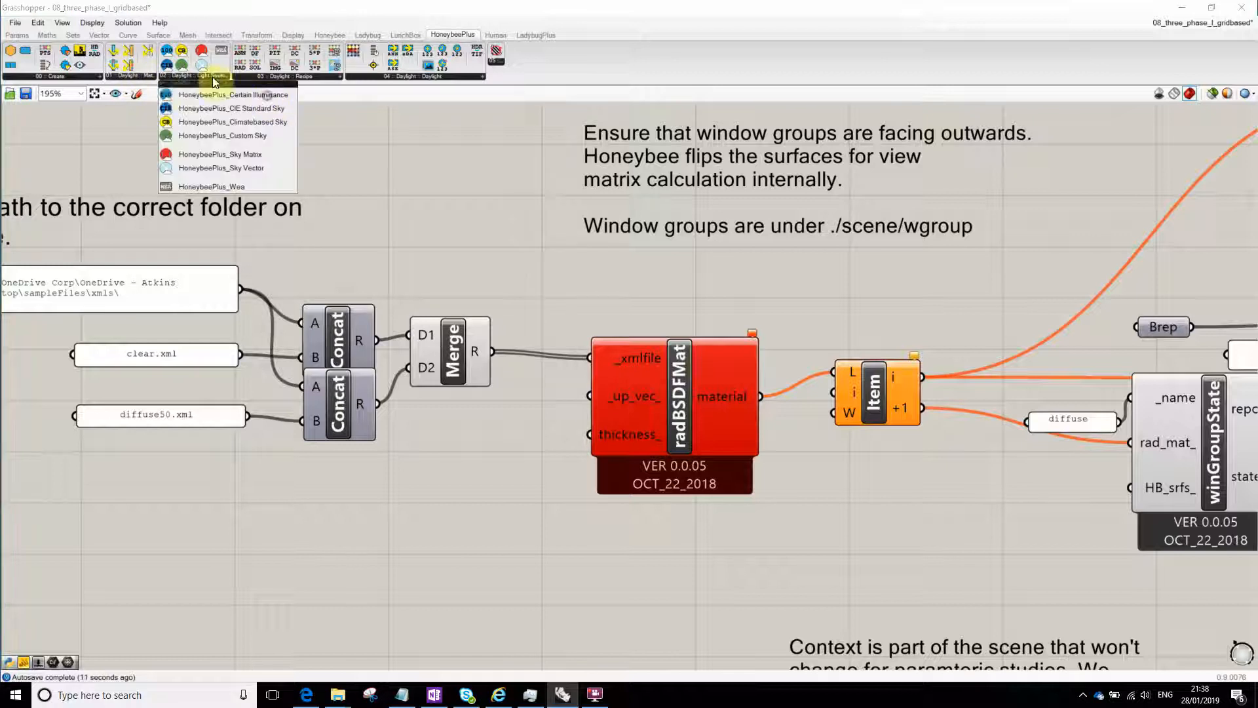
pyautogui.click(132, 76)
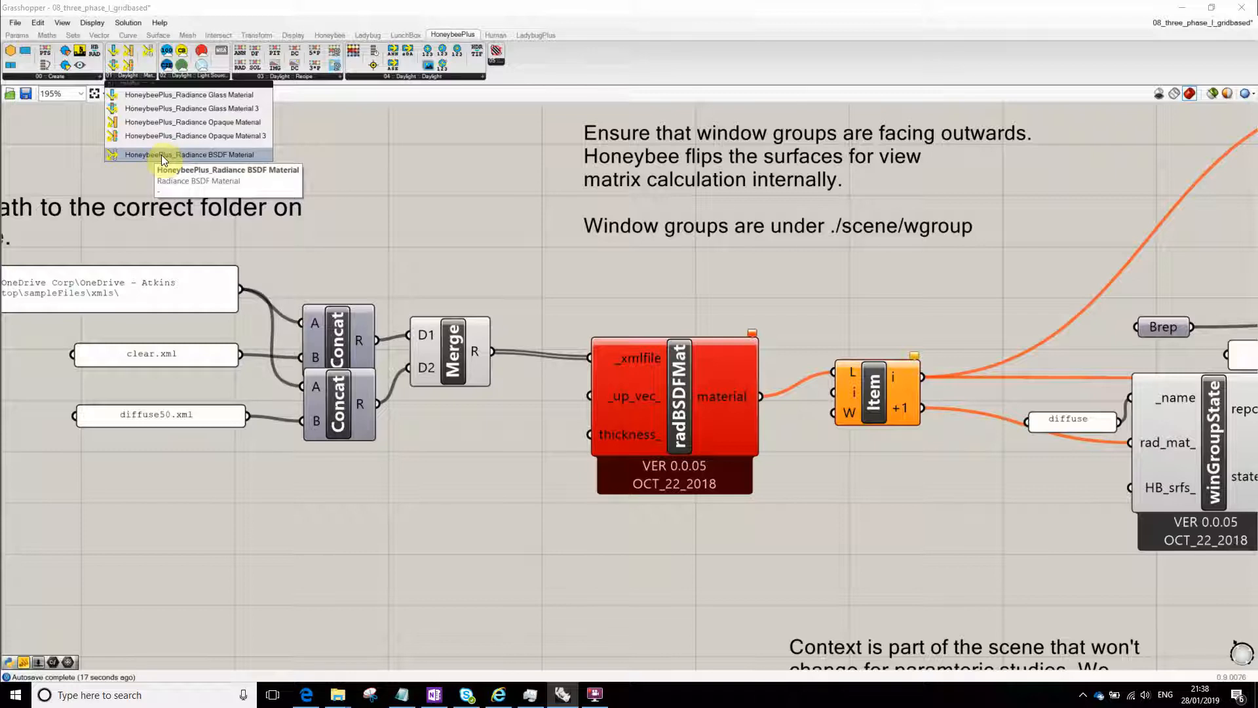
pyautogui.moveTo(161, 154); pyautogui.dragTo(670, 234)
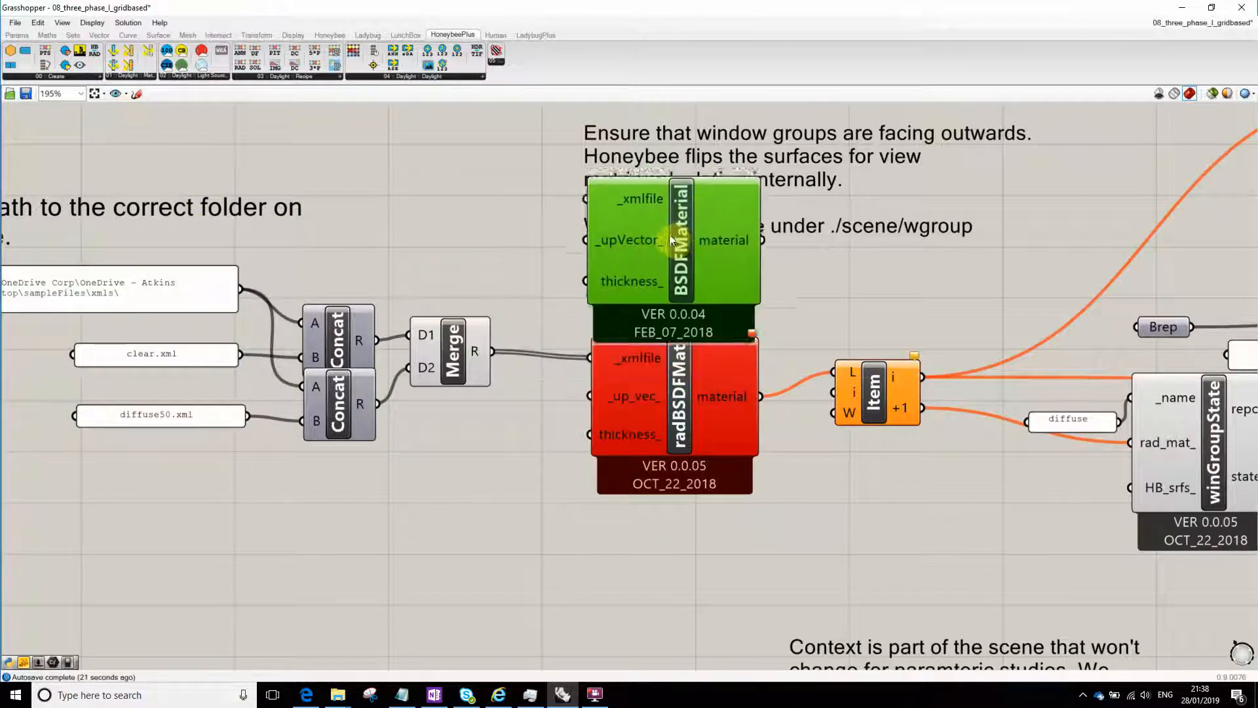
pyautogui.moveTo(657, 395); pyautogui.dragTo(640, 447)
pyautogui.moveTo(645, 269); pyautogui.dragTo(632, 327)
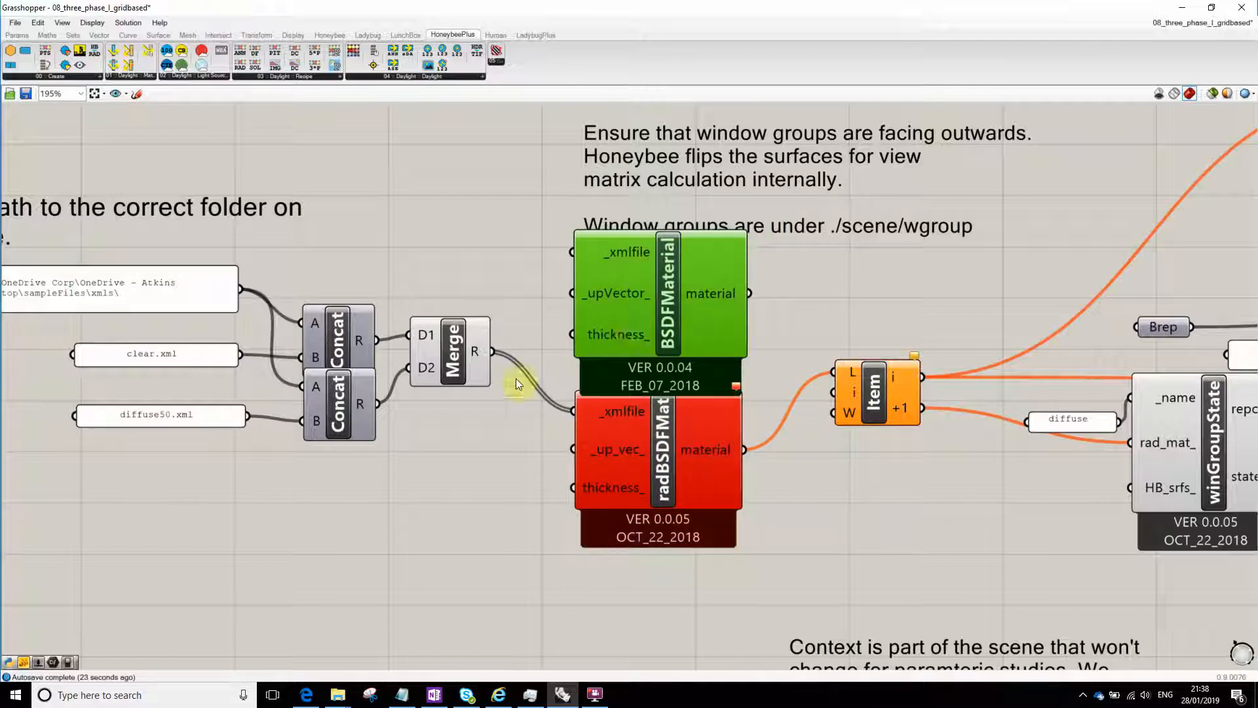
# - Connect the Merge result to the new BSDFMaterial's _xmlfile input and supply the Item list from its material output instead of the old component's
pyautogui.click(462, 465)
pyautogui.moveTo(508, 346); pyautogui.dragTo(571, 249)
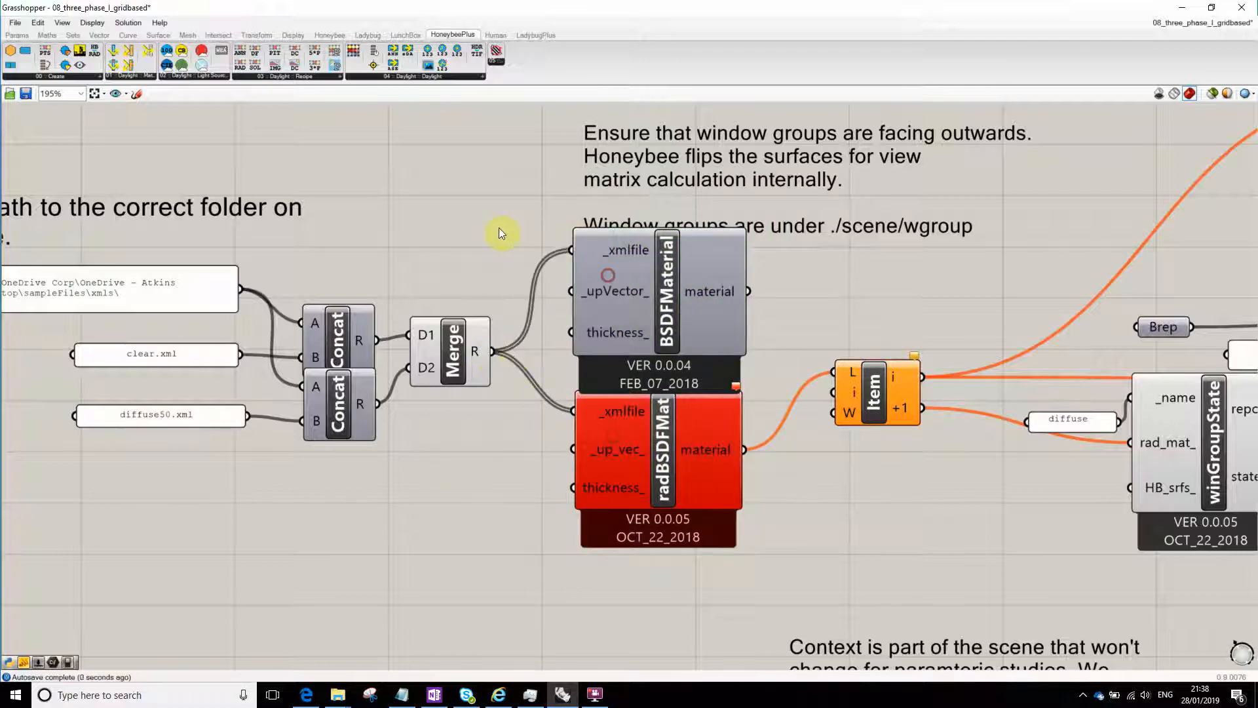
pyautogui.click(738, 418)
pyautogui.moveTo(842, 459); pyautogui.dragTo(737, 458, button='right')
pyautogui.click(736, 458)
pyautogui.moveTo(643, 292); pyautogui.dragTo(711, 337)
pyautogui.moveTo(887, 230); pyautogui.dragTo(751, 249, button='right')
pyautogui.moveTo(582, 369); pyautogui.dragTo(592, 386)
pyautogui.moveTo(617, 315); pyautogui.dragTo(696, 292, button='right')
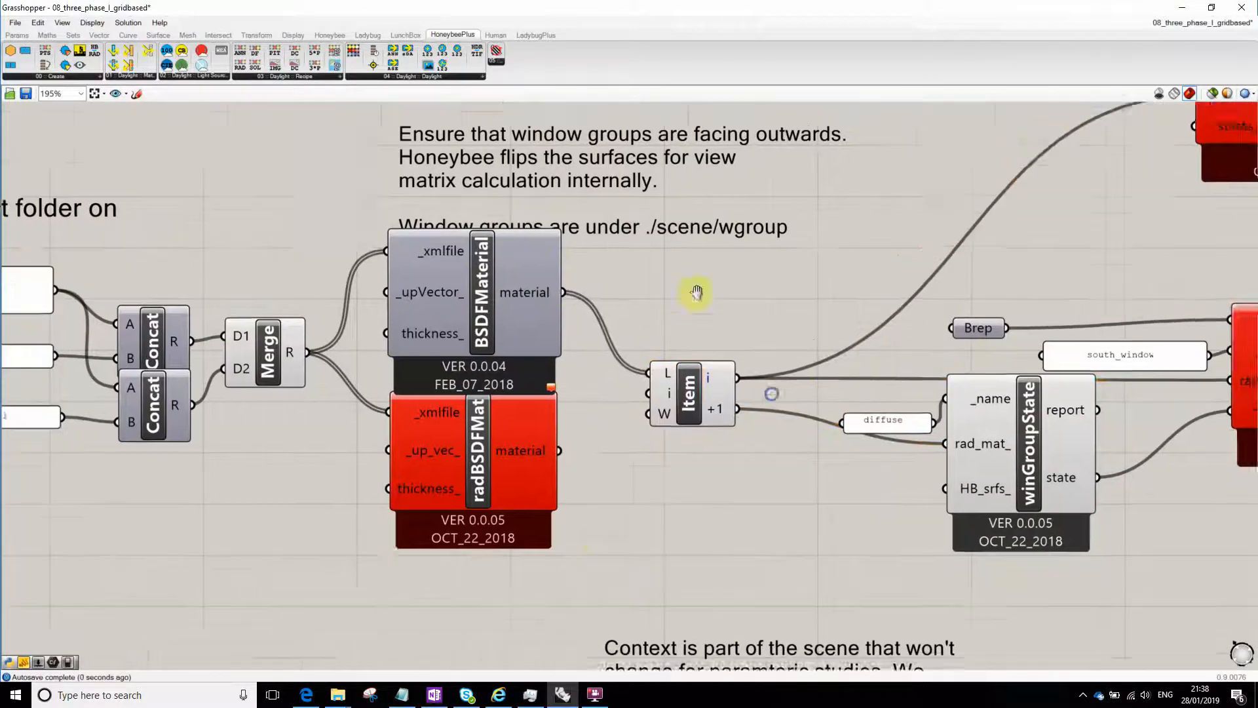
# - Move the old radBSDFMat component clear of the new BSDFMaterial so that it sits separately below it
pyautogui.moveTo(539, 445); pyautogui.dragTo(483, 506)
pyautogui.moveTo(1025, 239); pyautogui.dragTo(785, 325, button='right')
pyautogui.scroll(-3, 902, 309)
pyautogui.scroll(3, 903, 308)
pyautogui.scroll(-2, 940, 299)
pyautogui.moveTo(940, 299)
pyautogui.mouseDown(button='right')
pyautogui.moveTo(851, 325)
pyautogui.moveTo(931, 304)
pyautogui.mouseUp(button='right')
pyautogui.moveTo(361, 489); pyautogui.dragTo(390, 454, button='right')
pyautogui.click(333, 502)
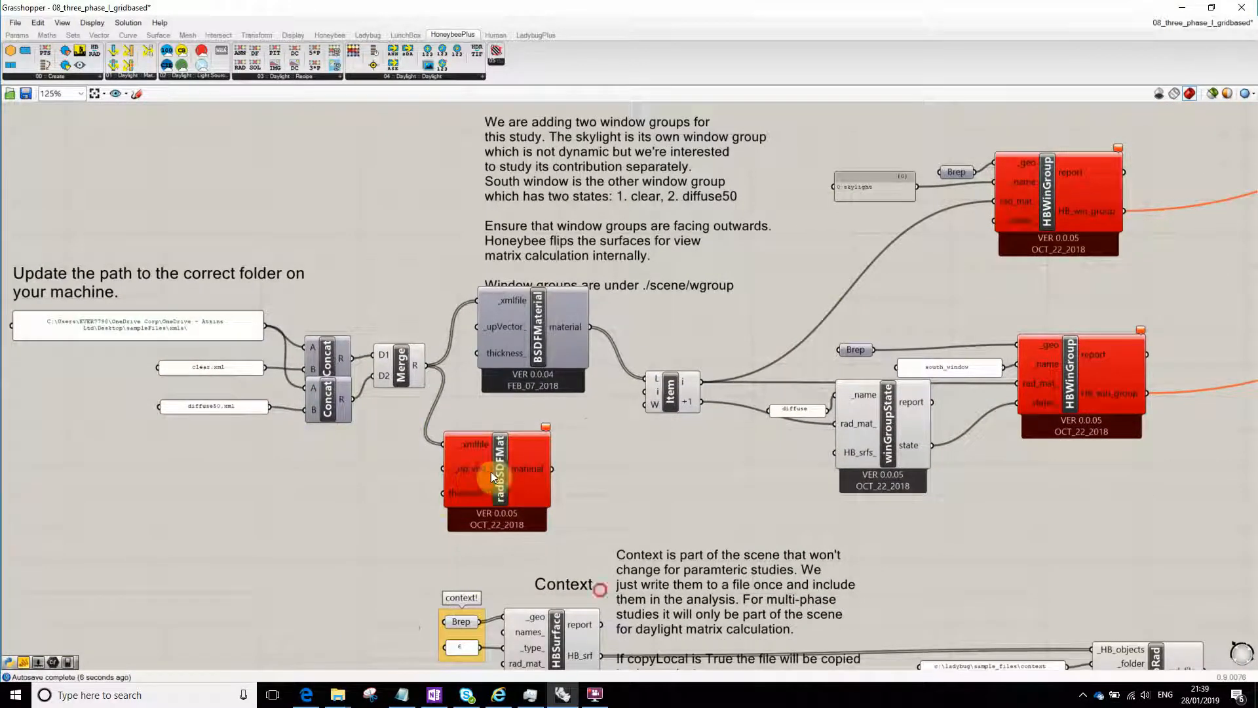
pyautogui.moveTo(481, 471); pyautogui.dragTo(524, 467)
pyautogui.click(358, 491)
pyautogui.moveTo(371, 479); pyautogui.dragTo(343, 399, button='right')
# - Line up the skylight HBWinGroup with the south_window HBWinGroup and check its error
pyautogui.scroll(-4, 365, 421)
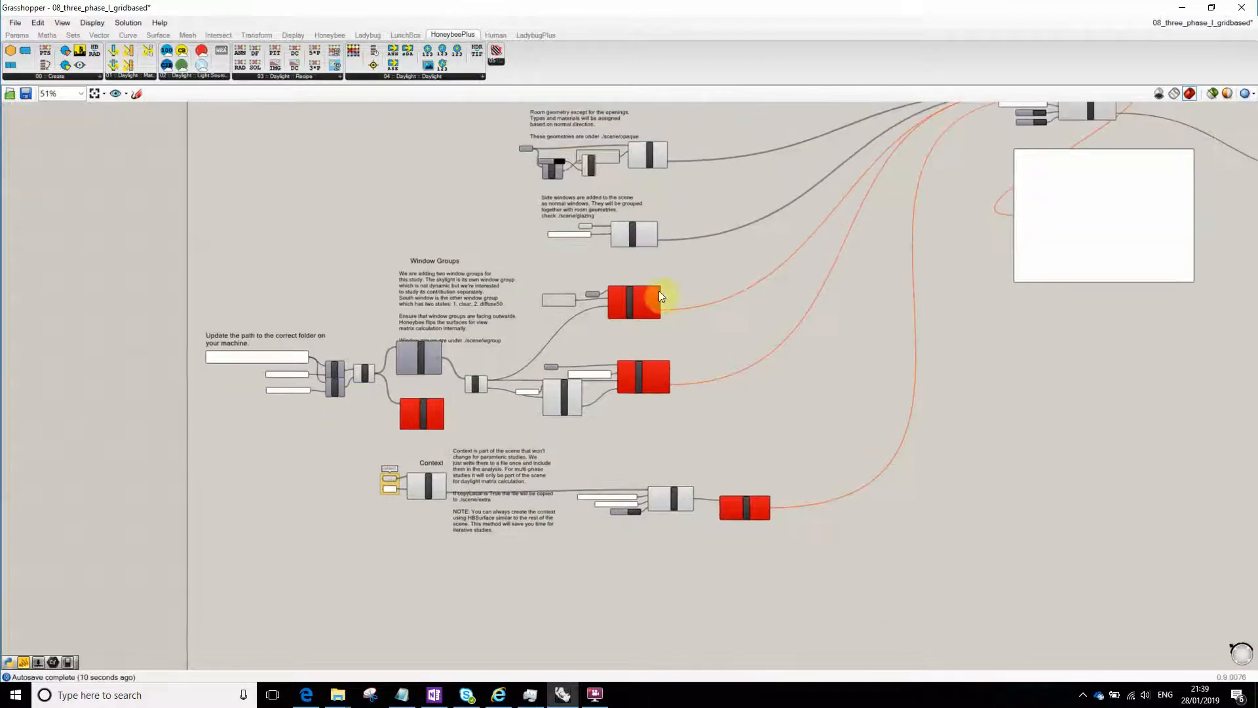
pyautogui.scroll(4, 658, 294)
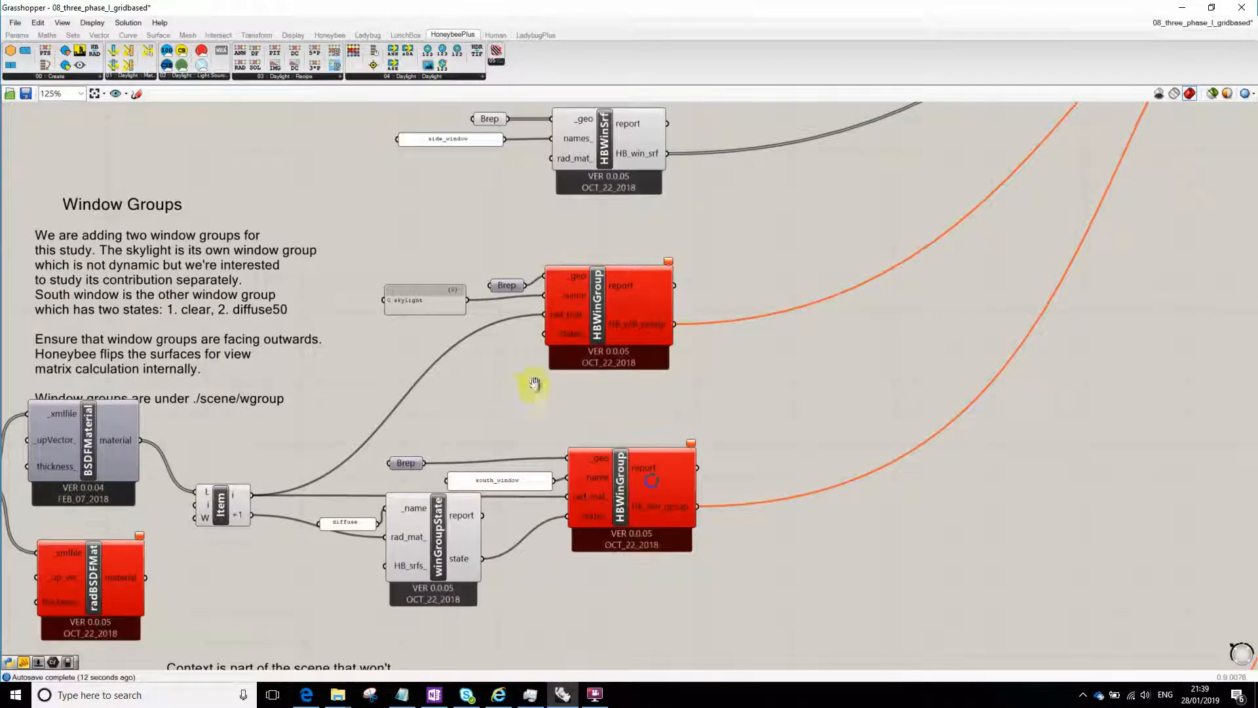
pyautogui.moveTo(534, 384); pyautogui.dragTo(591, 384, button='right')
pyautogui.moveTo(637, 325); pyautogui.dragTo(662, 325)
pyautogui.click(814, 482)
pyautogui.scroll(1, 696, 355)
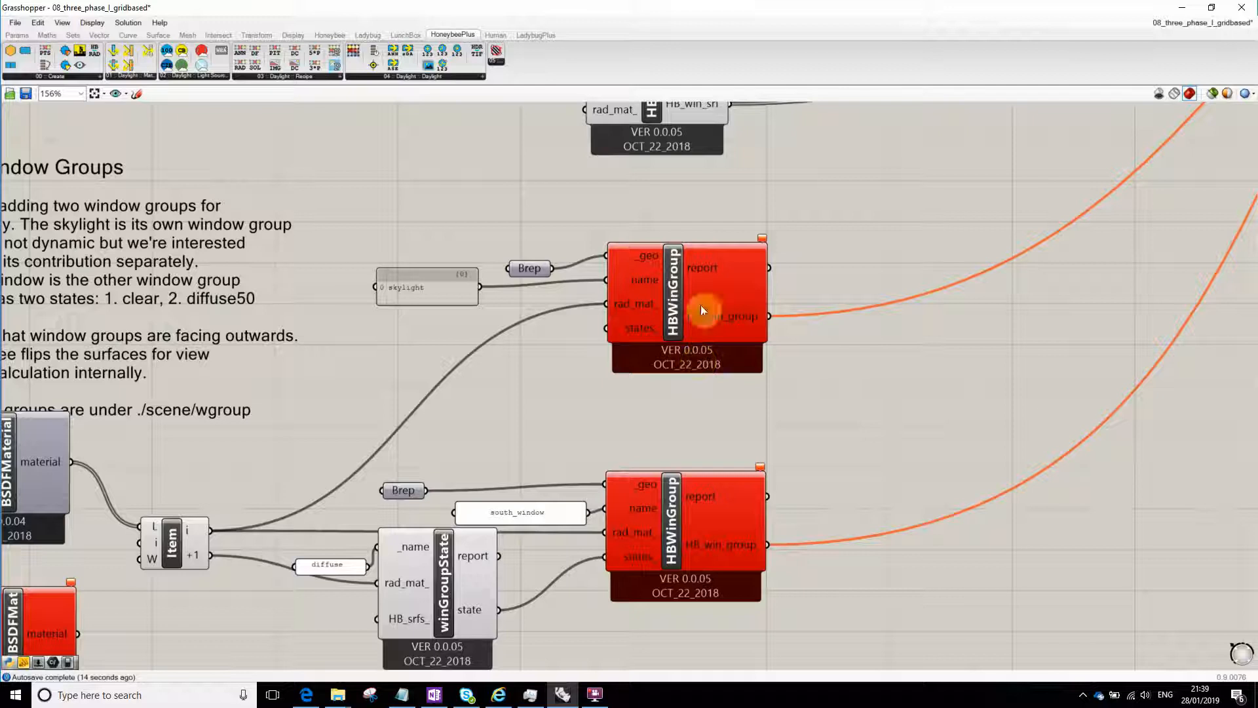
pyautogui.moveTo(763, 239)
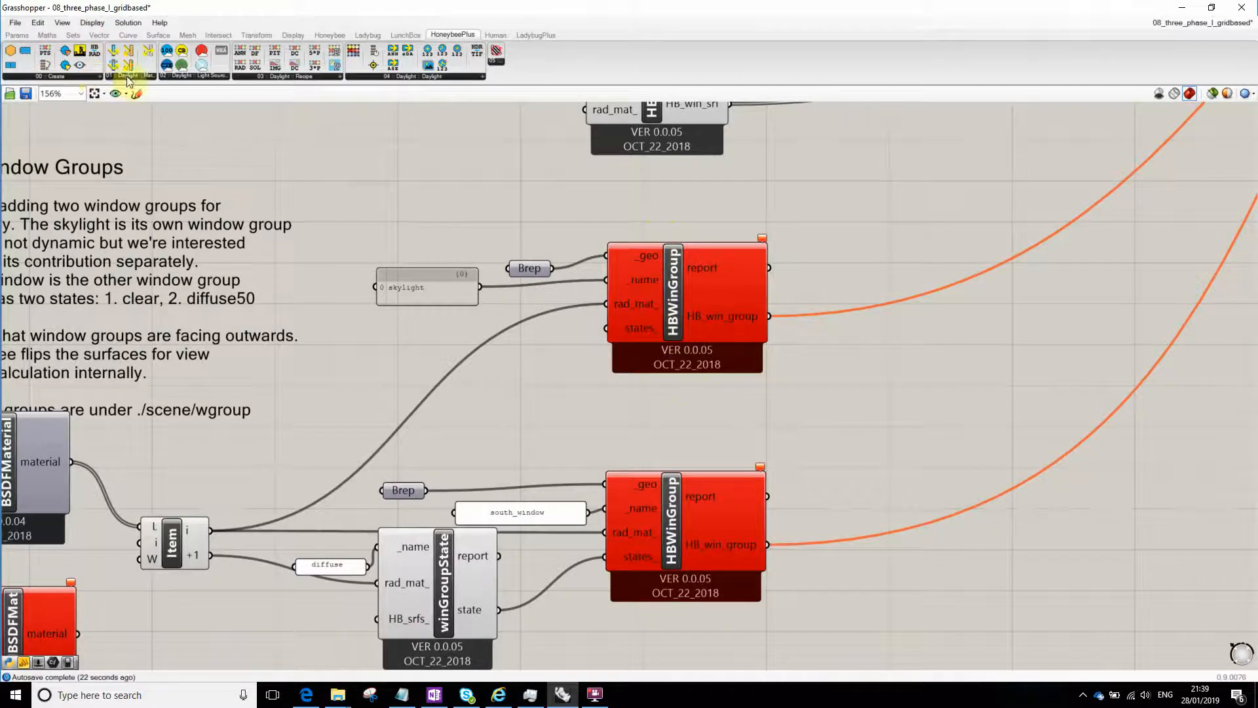
pyautogui.scroll(-2, 604, 218)
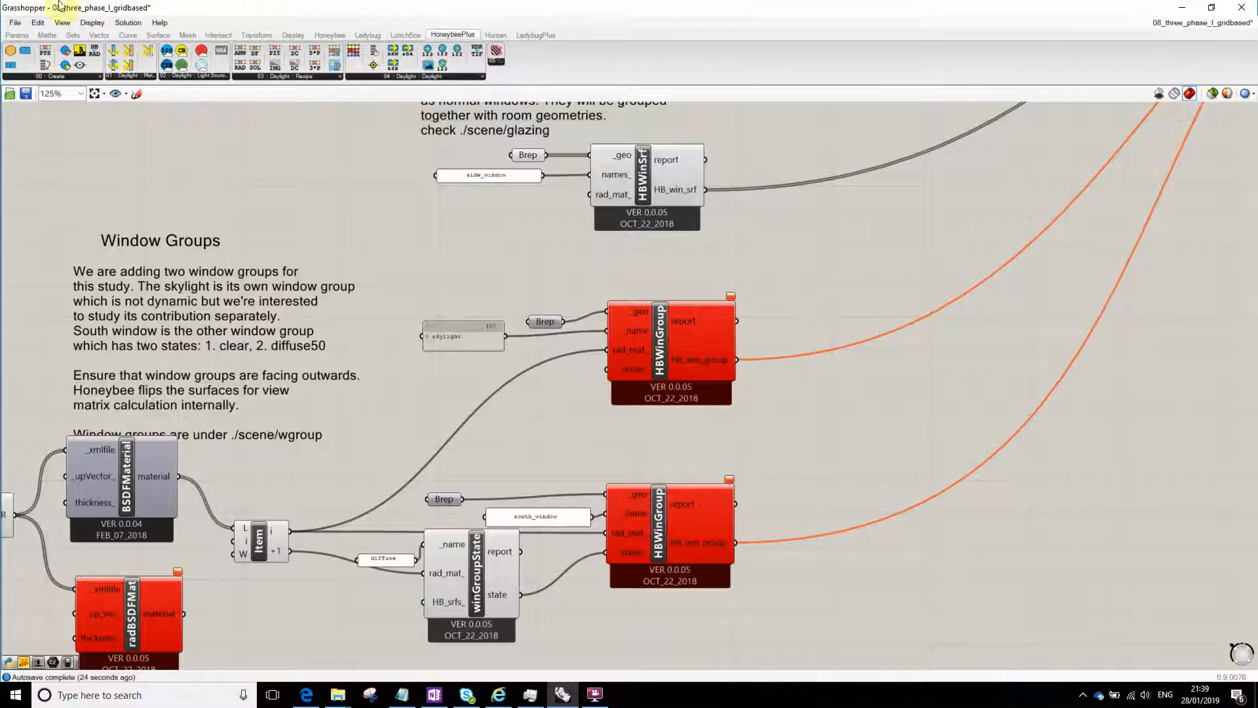
# - Place a new HoneybeePlus_Honeybee Window Group component and duplicate it, one beside each of the two old HBWinGroup components
pyautogui.click(58, 79)
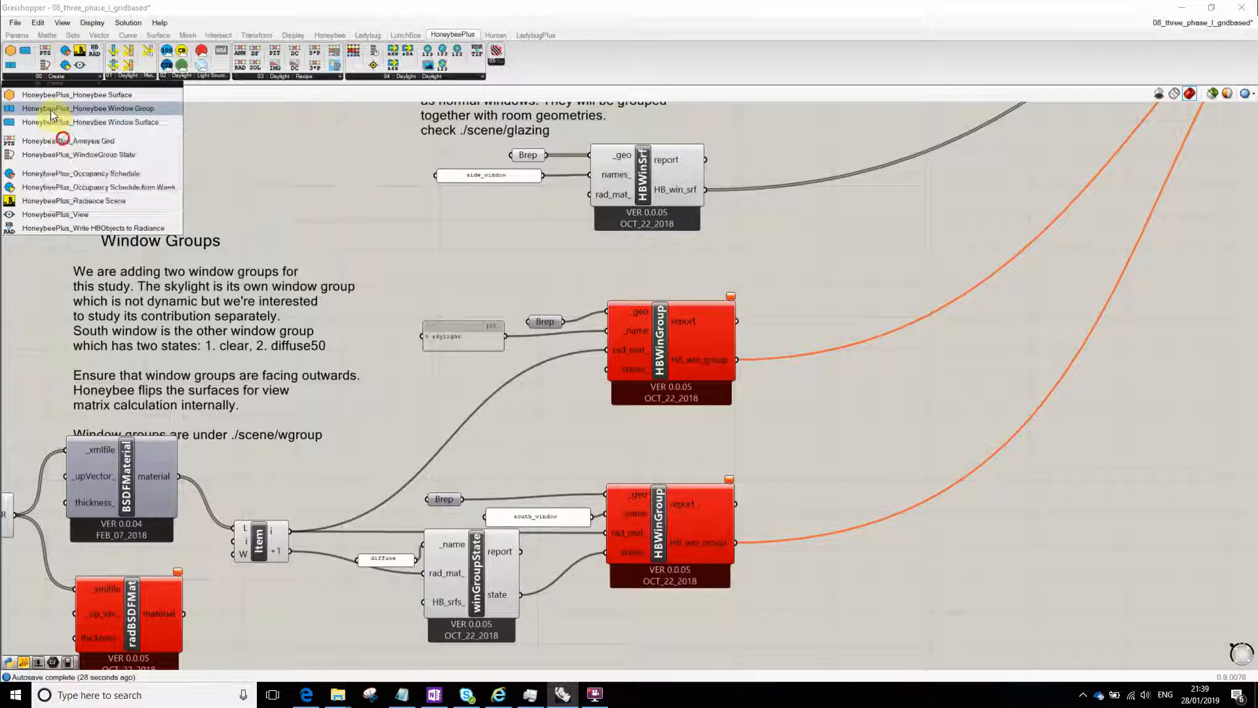
pyautogui.moveTo(50, 110); pyautogui.dragTo(753, 514)
pyautogui.hotkey('ctrl', 'c')
pyautogui.hotkey('ctrl', 'v')
pyautogui.moveTo(760, 582); pyautogui.dragTo(764, 531, button='right')
# - Connect each Brep to the matching new HBWinGroup's _geo input, and the south_window panel to the south one's _name input
pyautogui.moveTo(464, 448); pyautogui.dragTo(714, 416)
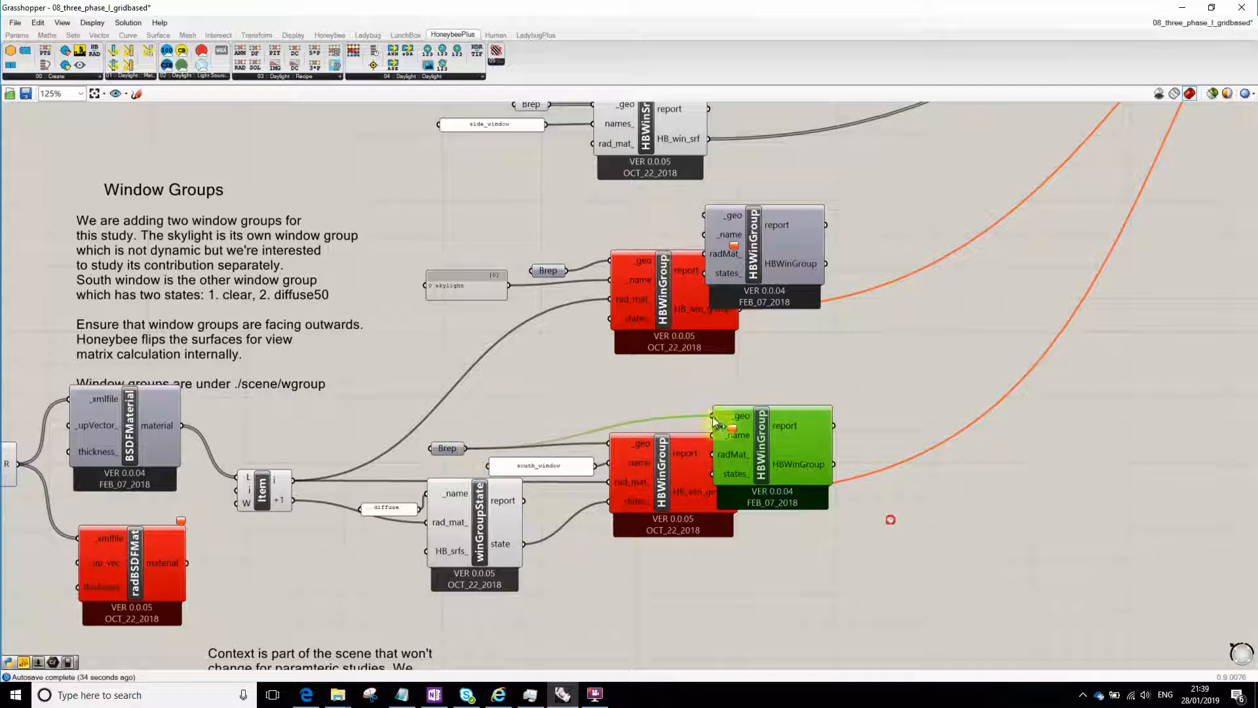
pyautogui.moveTo(566, 336); pyautogui.dragTo(515, 354, button='right')
pyautogui.moveTo(517, 288); pyautogui.dragTo(606, 246)
pyautogui.moveTo(686, 429); pyautogui.dragTo(599, 417)
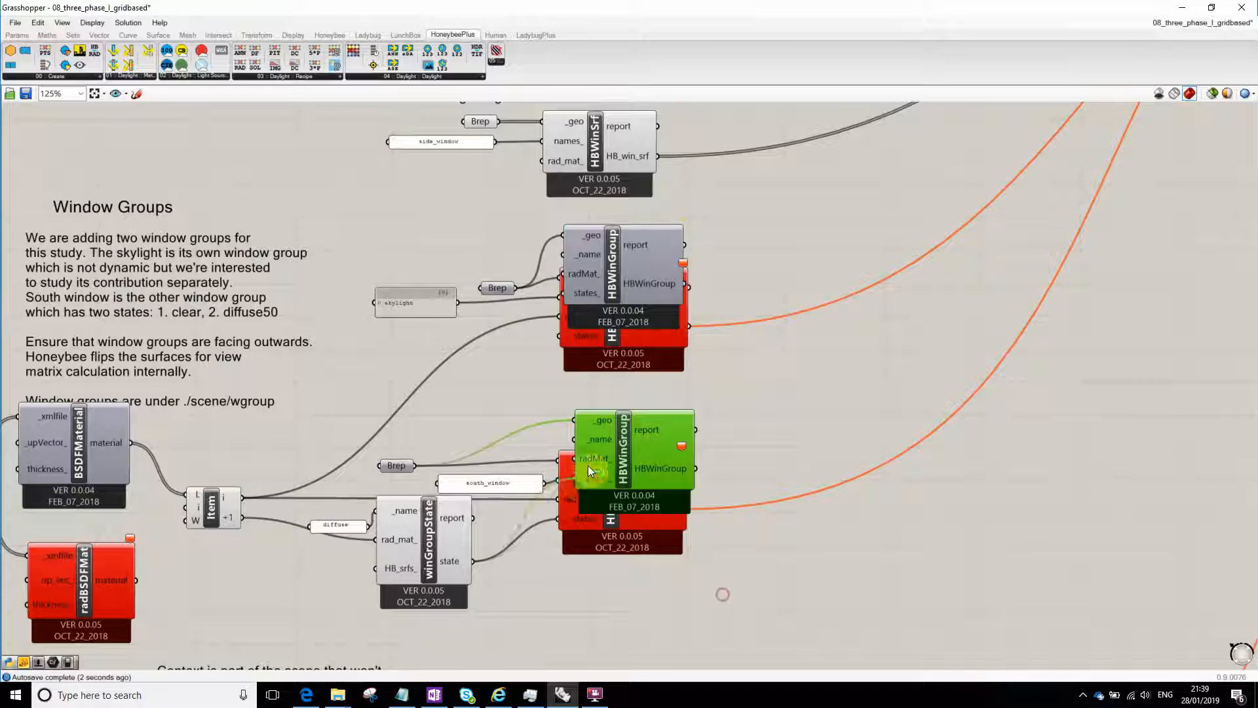
pyautogui.moveTo(632, 464); pyautogui.dragTo(674, 438)
pyautogui.moveTo(497, 486); pyautogui.dragTo(681, 413)
pyautogui.moveTo(632, 497); pyautogui.dragTo(668, 529)
# - Connect the winGroupState state and the Item output i to the states_ and radMat_ inputs of the new south-window HBWinGroup
pyautogui.moveTo(418, 546); pyautogui.dragTo(407, 573)
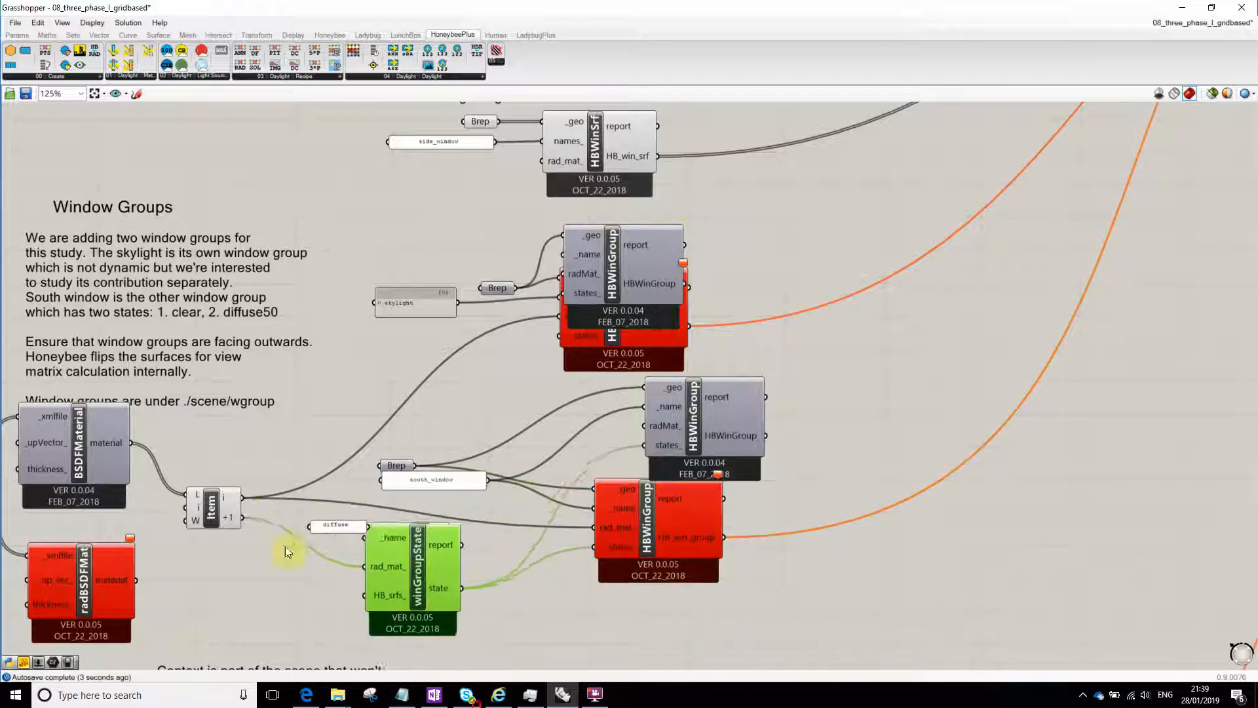
pyautogui.moveTo(287, 552); pyautogui.dragTo(260, 550)
pyautogui.click(228, 513)
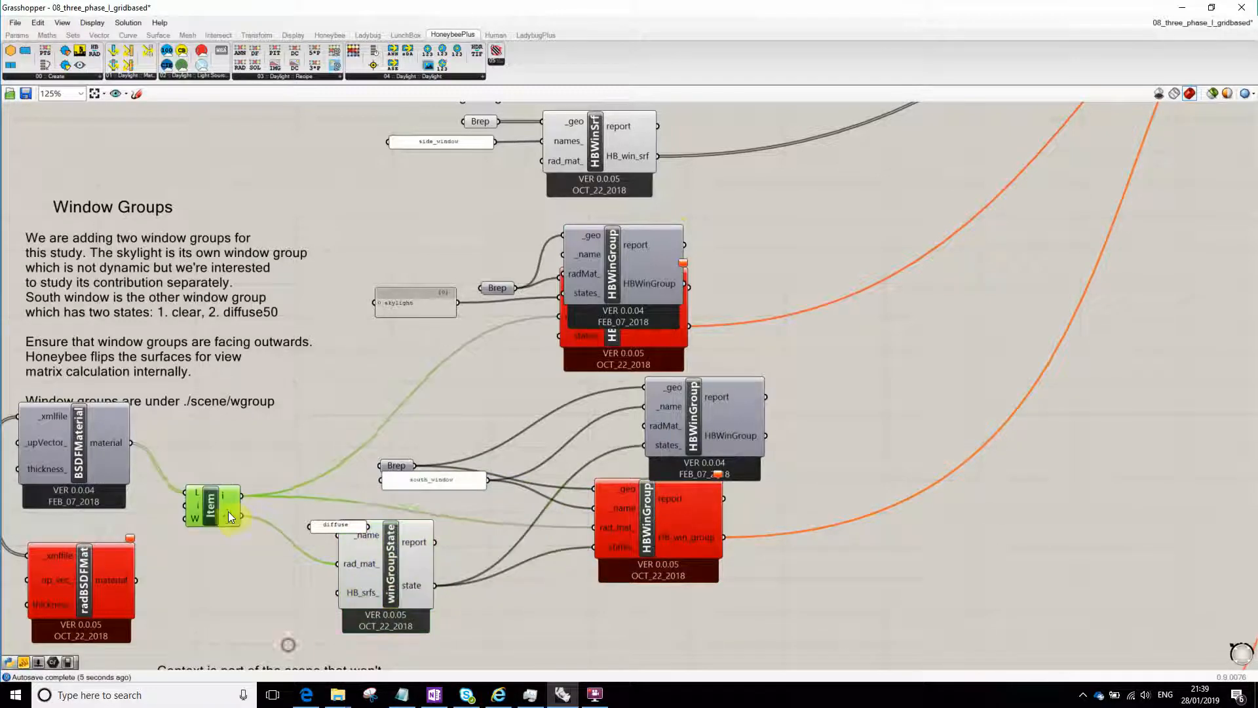
pyautogui.moveTo(228, 511); pyautogui.dragTo(228, 507)
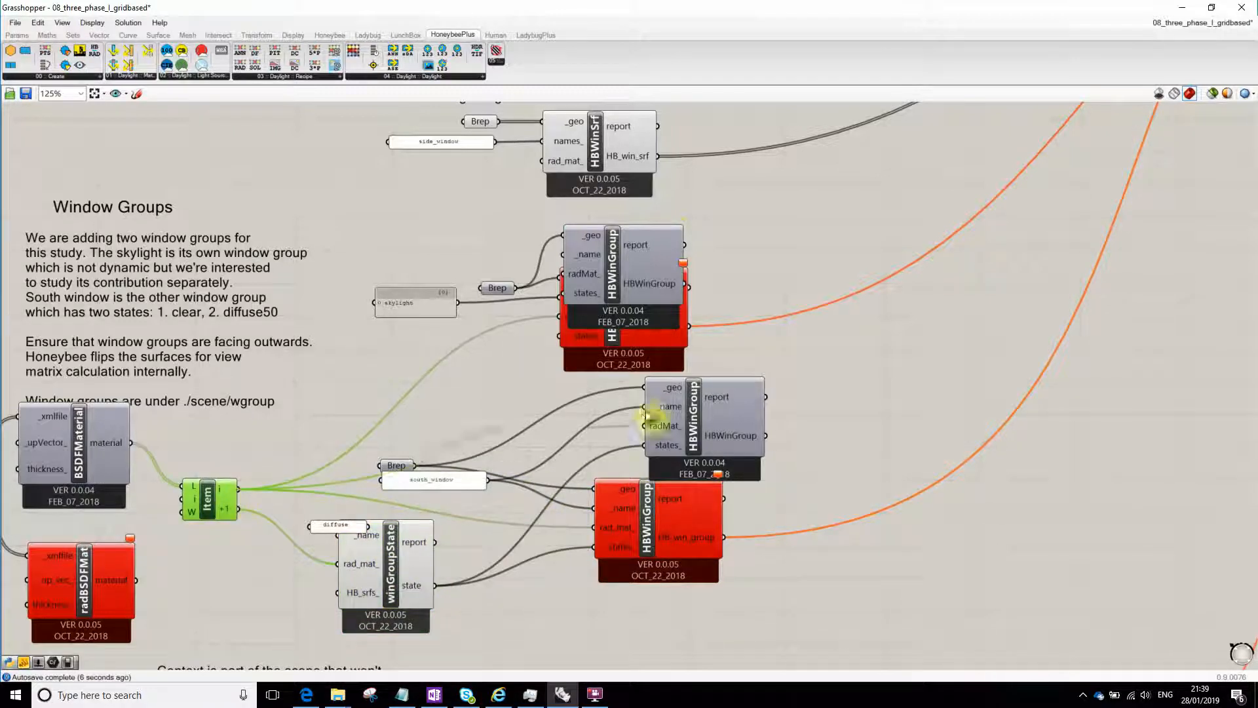
# - Transfer the old south-window HBWinGroup's output wire to the new component and place the old one below it
pyautogui.moveTo(665, 513); pyautogui.dragTo(700, 518)
pyautogui.moveTo(764, 443); pyautogui.dragTo(762, 438)
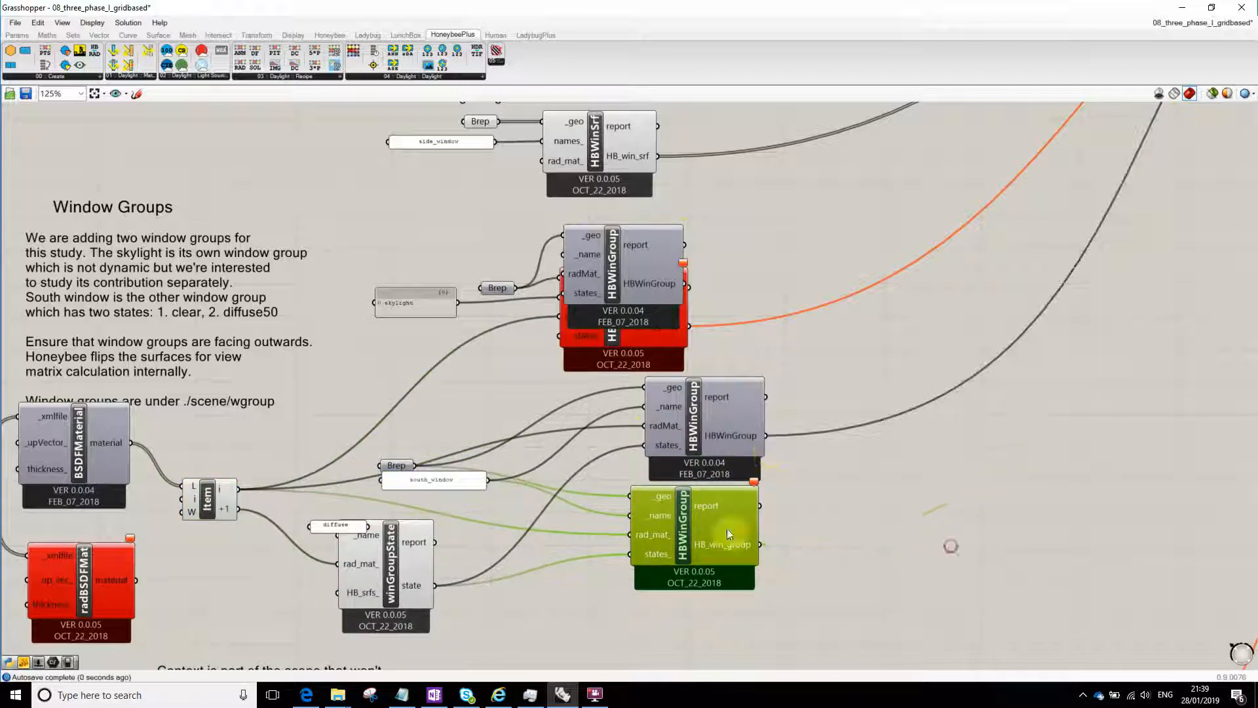
pyautogui.moveTo(716, 518); pyautogui.dragTo(693, 600)
pyautogui.moveTo(721, 430); pyautogui.dragTo(689, 503)
# - Connect the skylight panel to the new skylight HBWinGroup's _name input and the Item output i to its radMat_ input
pyautogui.moveTo(683, 407); pyautogui.dragTo(598, 451, button='right')
pyautogui.moveTo(591, 370); pyautogui.dragTo(581, 430)
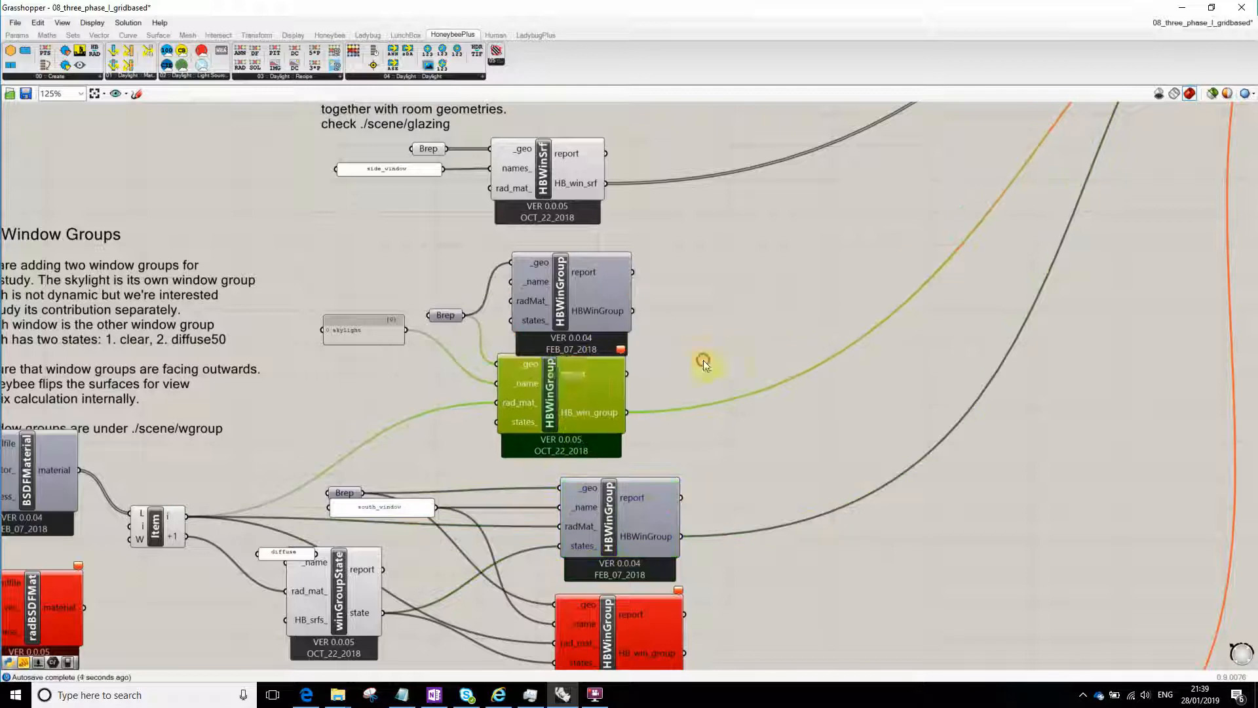
pyautogui.moveTo(517, 305); pyautogui.dragTo(514, 301)
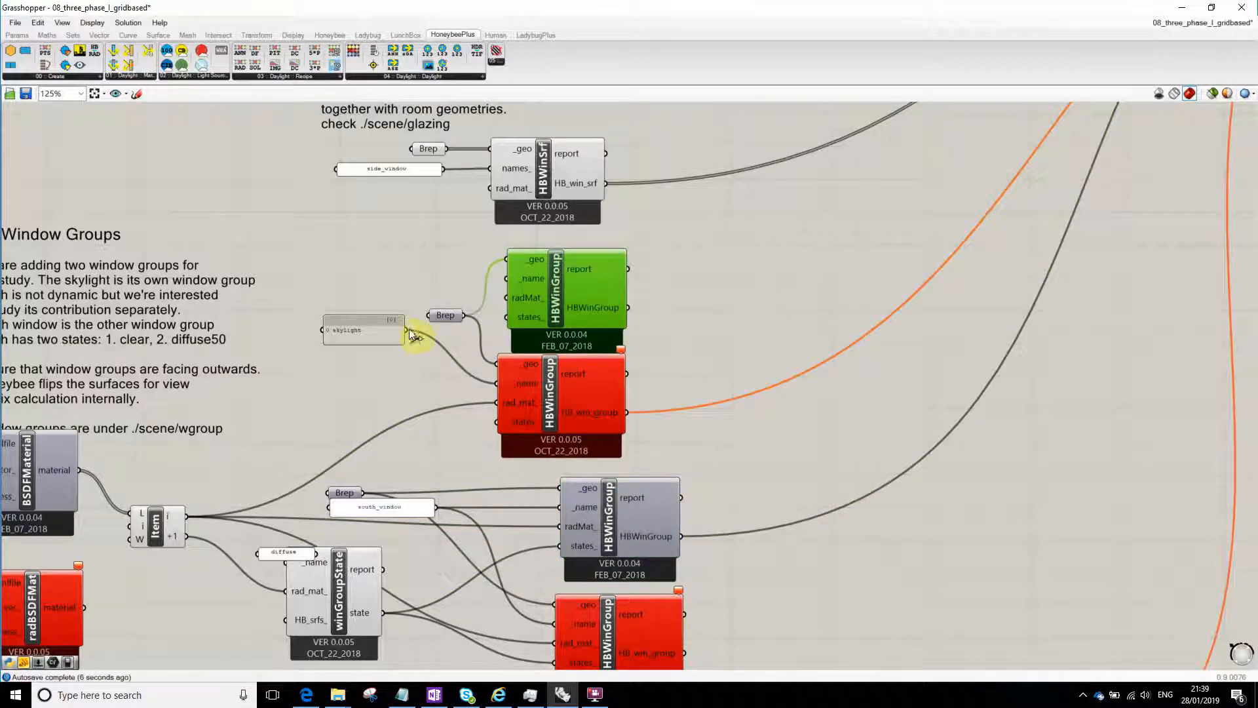
pyautogui.moveTo(505, 277); pyautogui.dragTo(507, 279)
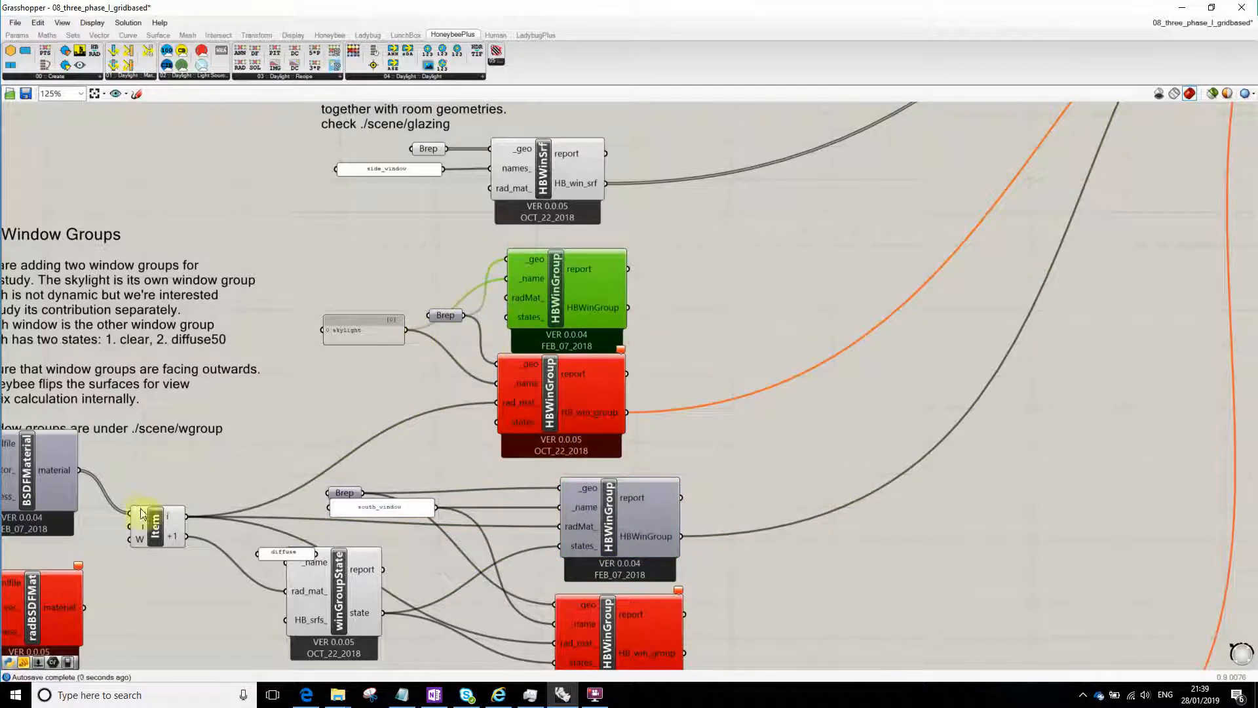
pyautogui.moveTo(185, 517); pyautogui.dragTo(554, 300)
pyautogui.click(692, 380)
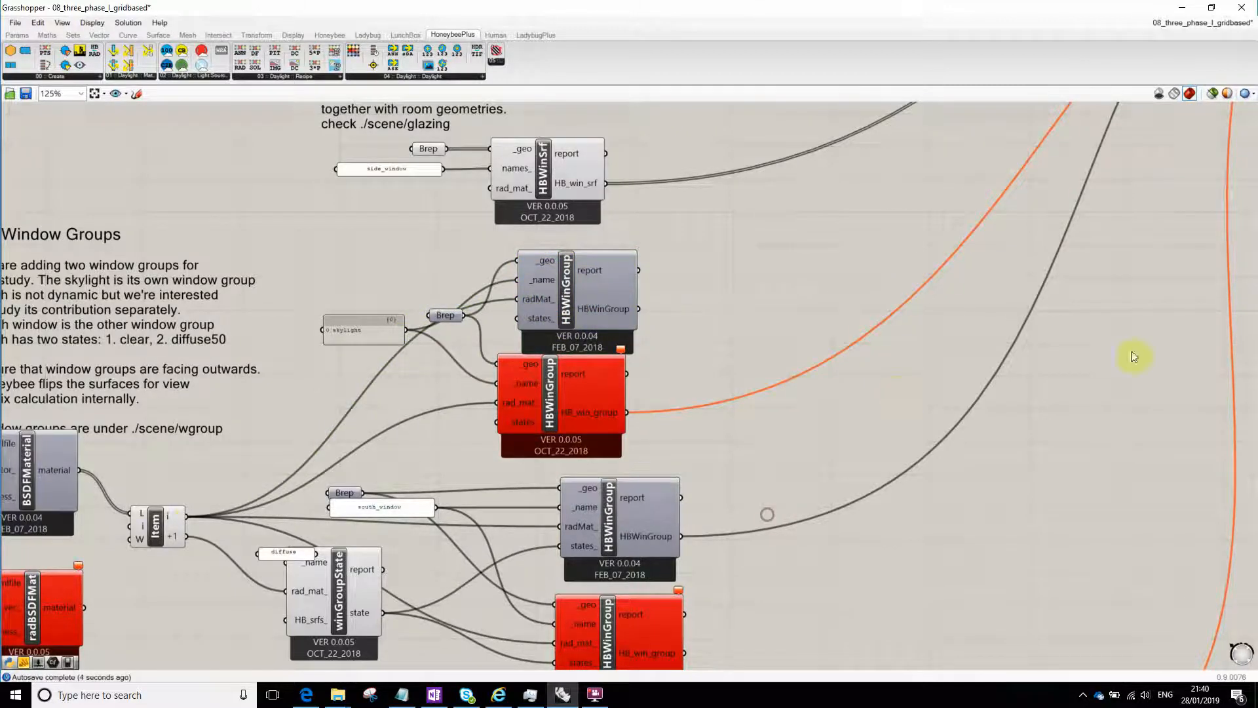
# - Examine the inputs of the runRadiance component and the wires arriving at its Data parameter
pyautogui.scroll(-5, 926, 365)
pyautogui.scroll(5, 904, 344)
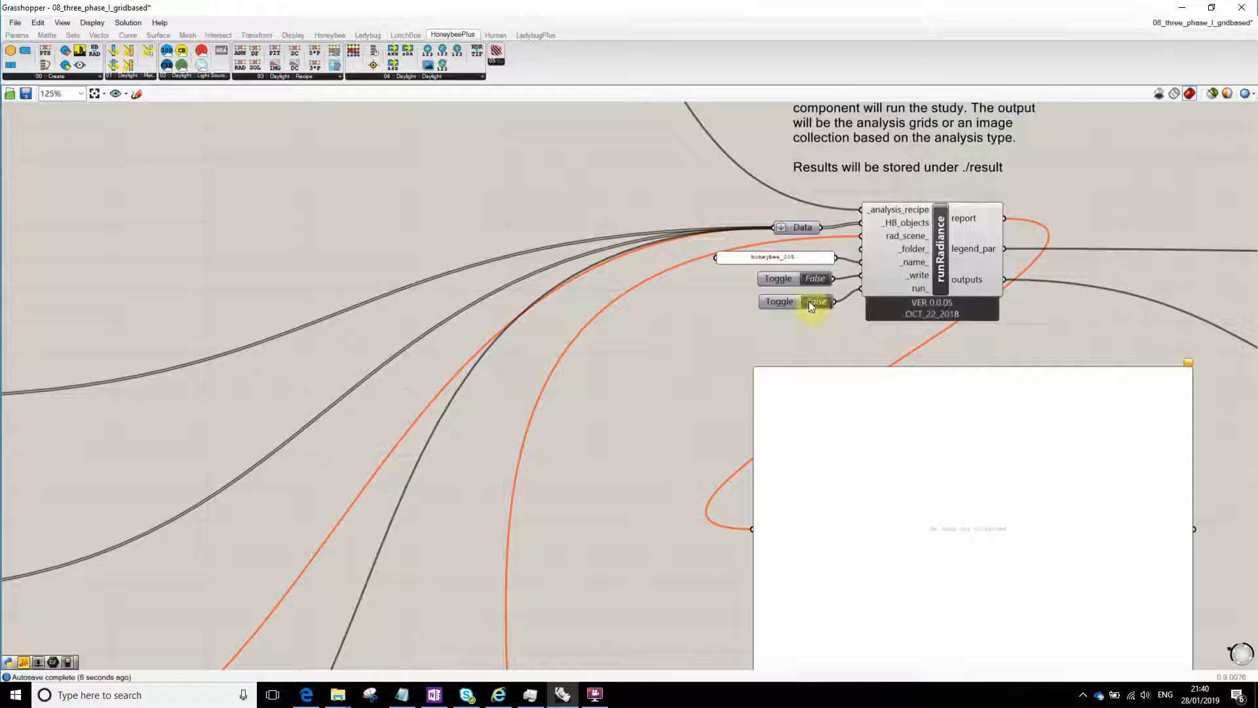
pyautogui.moveTo(275, 641); pyautogui.dragTo(671, 393, button='right')
pyautogui.moveTo(371, 519); pyautogui.dragTo(541, 407, button='right')
pyautogui.scroll(-3, 895, 242)
pyautogui.moveTo(913, 231); pyautogui.dragTo(597, 482, button='right')
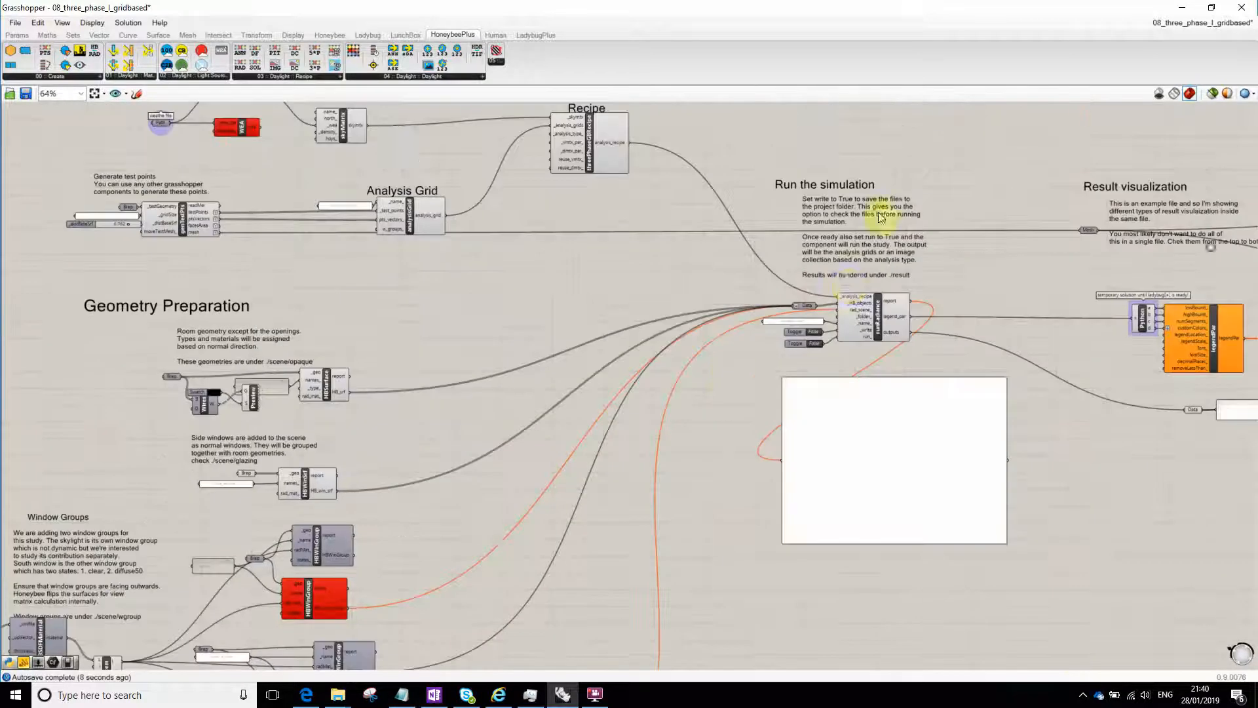
pyautogui.scroll(4, 832, 288)
pyautogui.scroll(1, 880, 345)
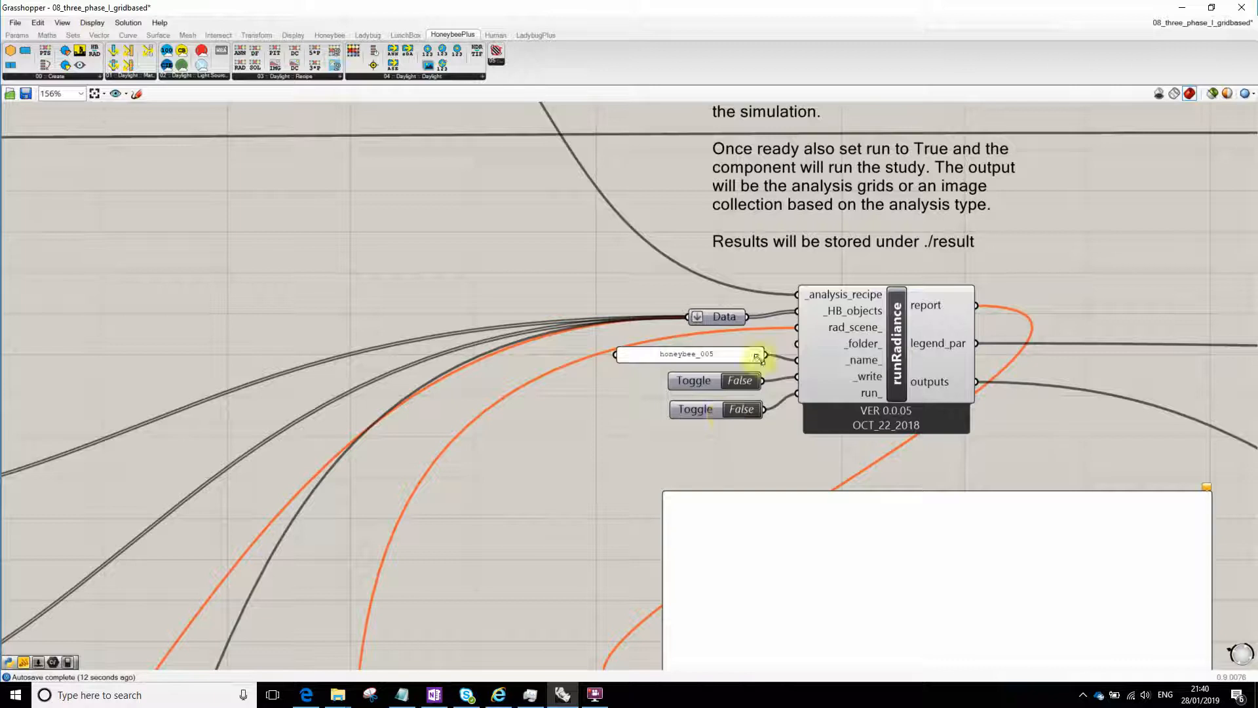
# - Transfer the old skylight HBWinGroup's output wire to the new component and move the old one aside
pyautogui.moveTo(550, 447); pyautogui.dragTo(745, 317, button='right')
pyautogui.scroll(-5, 629, 347)
pyautogui.moveTo(350, 561); pyautogui.dragTo(607, 303, button='right')
pyautogui.scroll(3, 608, 302)
pyautogui.moveTo(639, 261); pyautogui.dragTo(620, 363, button='right')
pyautogui.scroll(1, 644, 323)
pyautogui.keyDown('ctrl'); pyautogui.keyDown('shift'); pyautogui.moveTo(601, 367); pyautogui.dragTo(623, 263); pyautogui.keyUp('shift'); pyautogui.keyUp('ctrl')
pyautogui.moveTo(563, 342); pyautogui.dragTo(643, 371)
pyautogui.moveTo(629, 416); pyautogui.dragTo(669, 285, button='right')
# - Review the superseded radBSDFMat and HBWinGroup components in the Window Groups section
pyautogui.scroll(-1, 669, 283)
pyautogui.scroll(-3, 668, 284)
pyautogui.scroll(4, 446, 352)
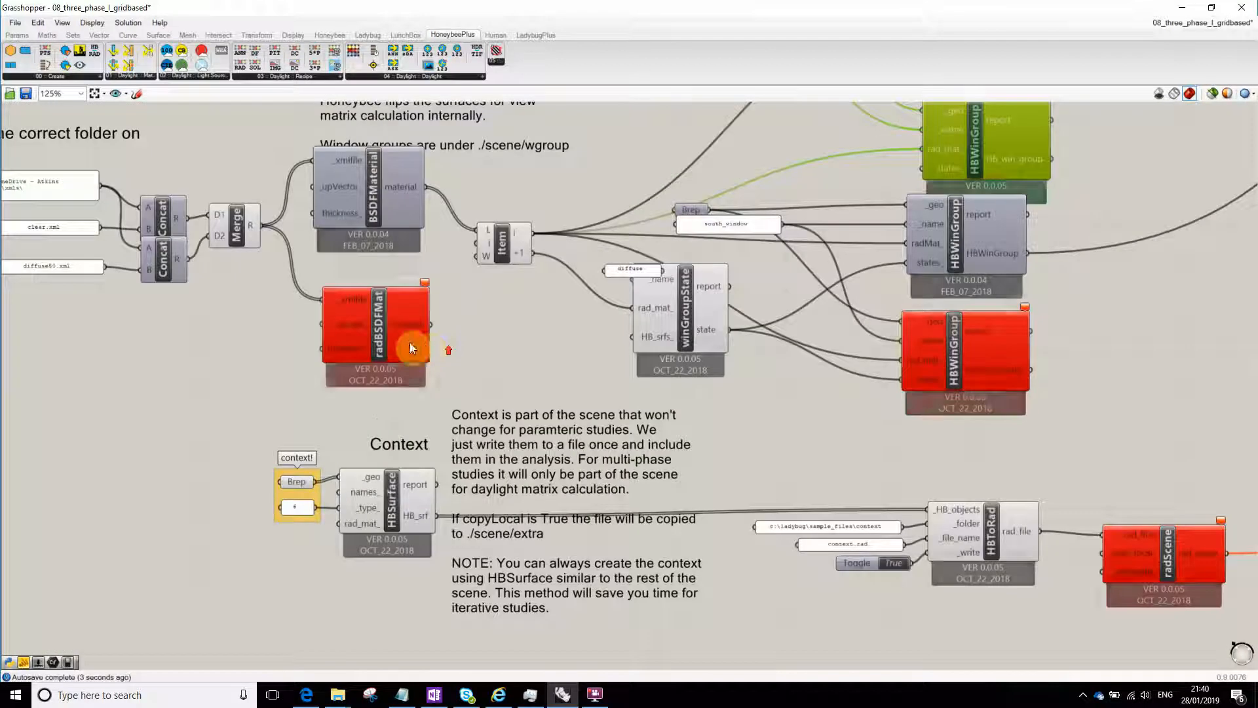
pyautogui.moveTo(413, 335); pyautogui.dragTo(417, 352)
pyautogui.click(941, 346)
pyautogui.moveTo(943, 346); pyautogui.dragTo(954, 366)
pyautogui.click(966, 136)
# - Examine the Context section, including the HBToRad folder and file name panels and the radScene component
pyautogui.moveTo(957, 337); pyautogui.dragTo(671, 164, button='right')
pyautogui.moveTo(898, 350); pyautogui.dragTo(643, 340, button='right')
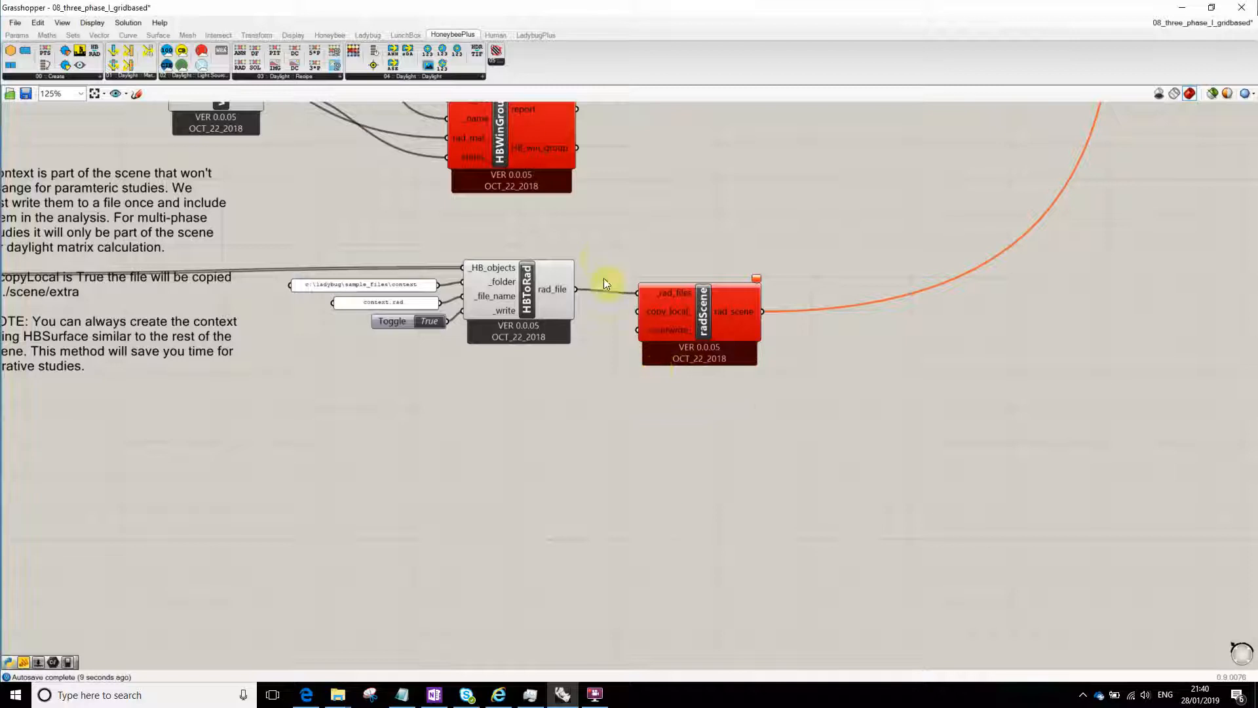
pyautogui.scroll(5, 306, 299)
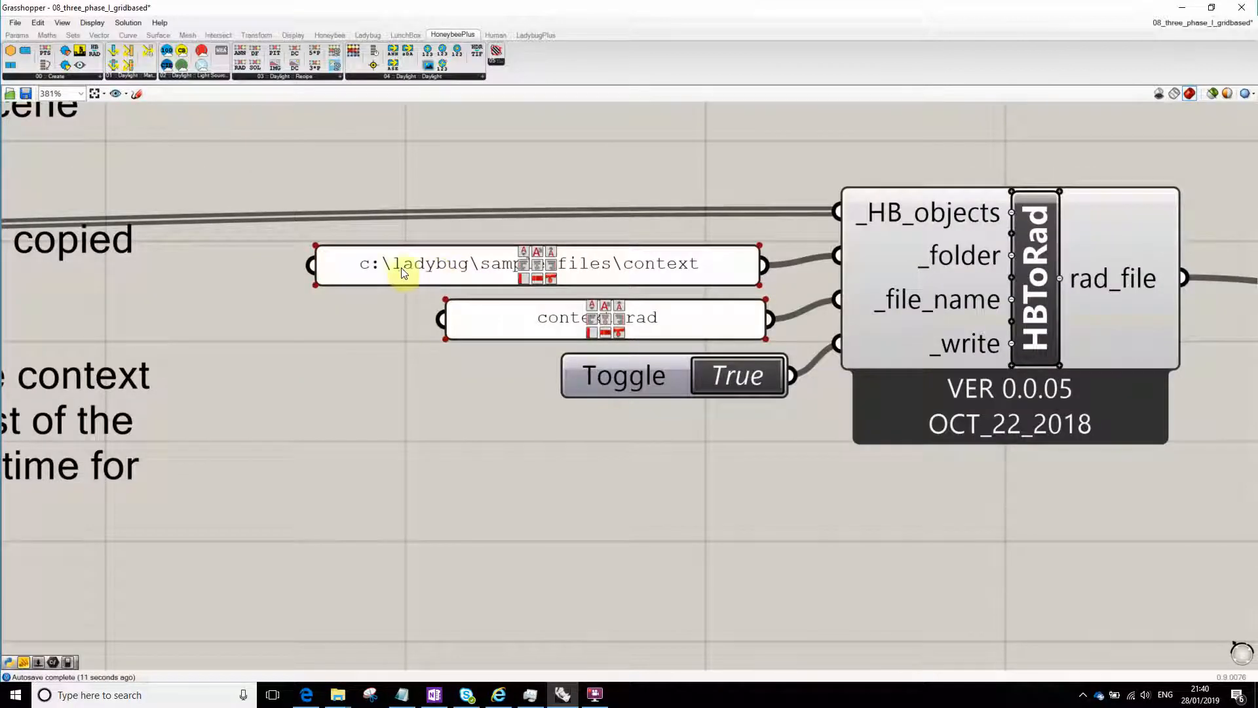
pyautogui.scroll(-2, 601, 271)
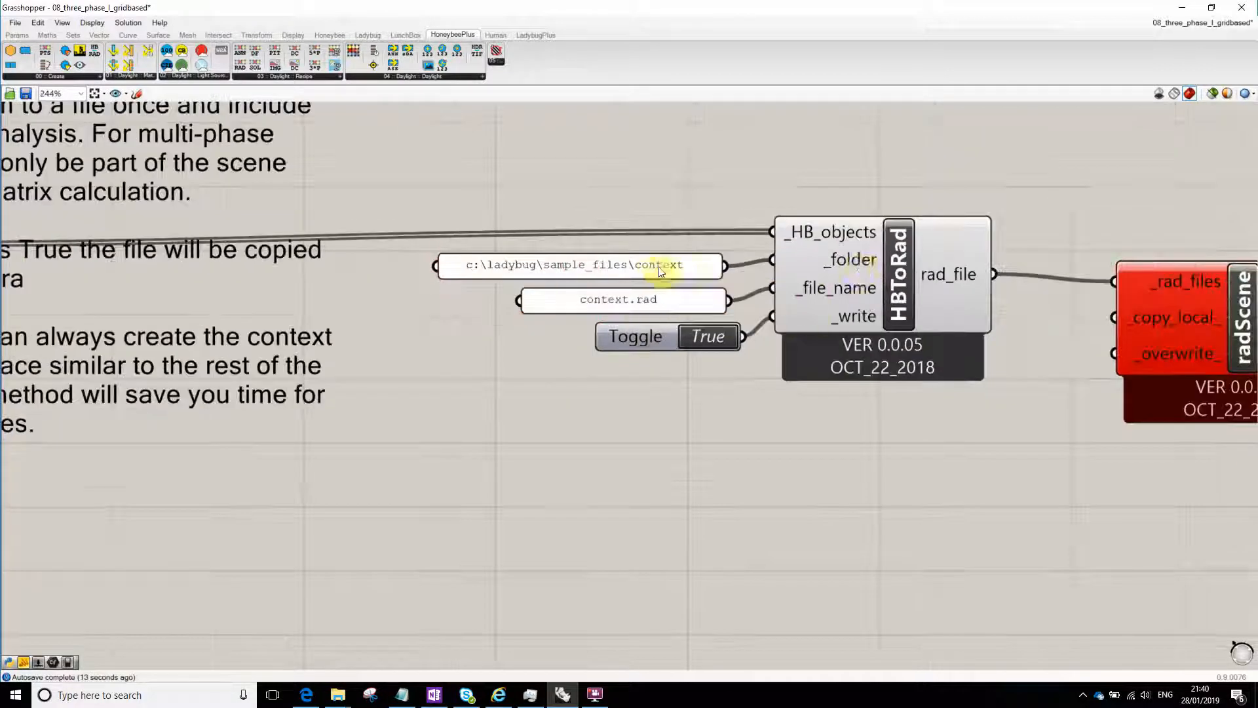
pyautogui.scroll(-3, 827, 275)
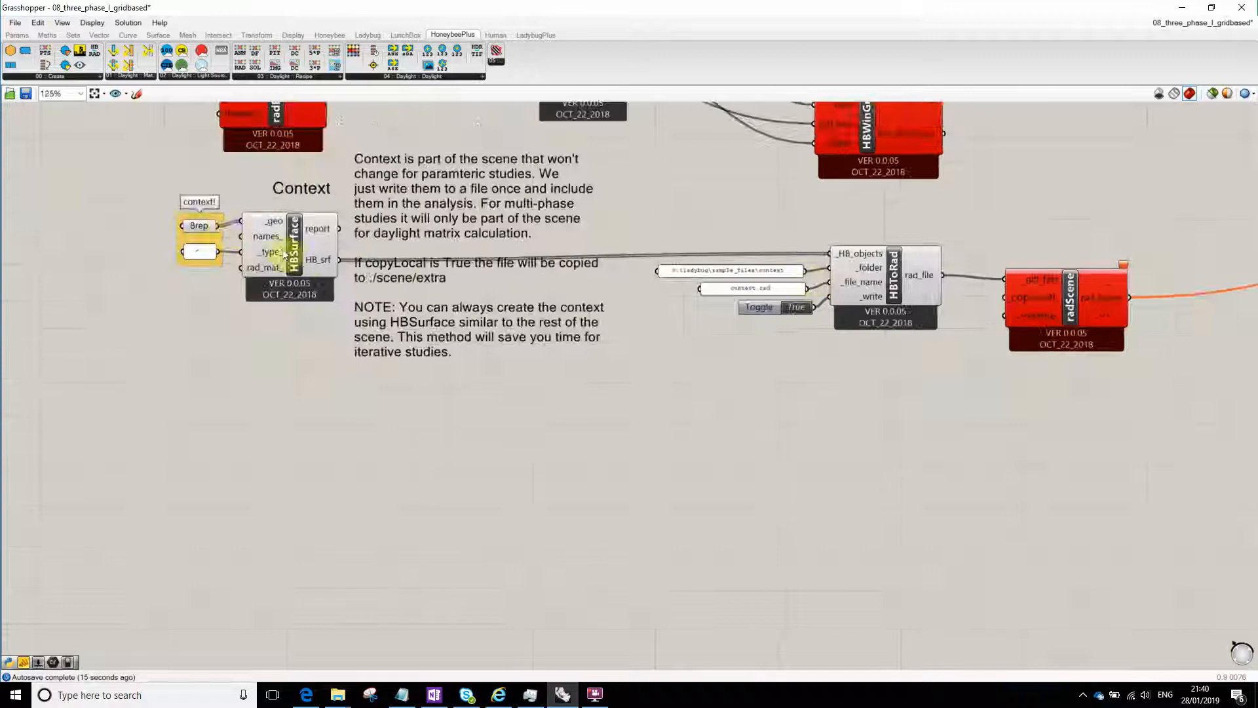
pyautogui.moveTo(1016, 392); pyautogui.dragTo(933, 399, button='right')
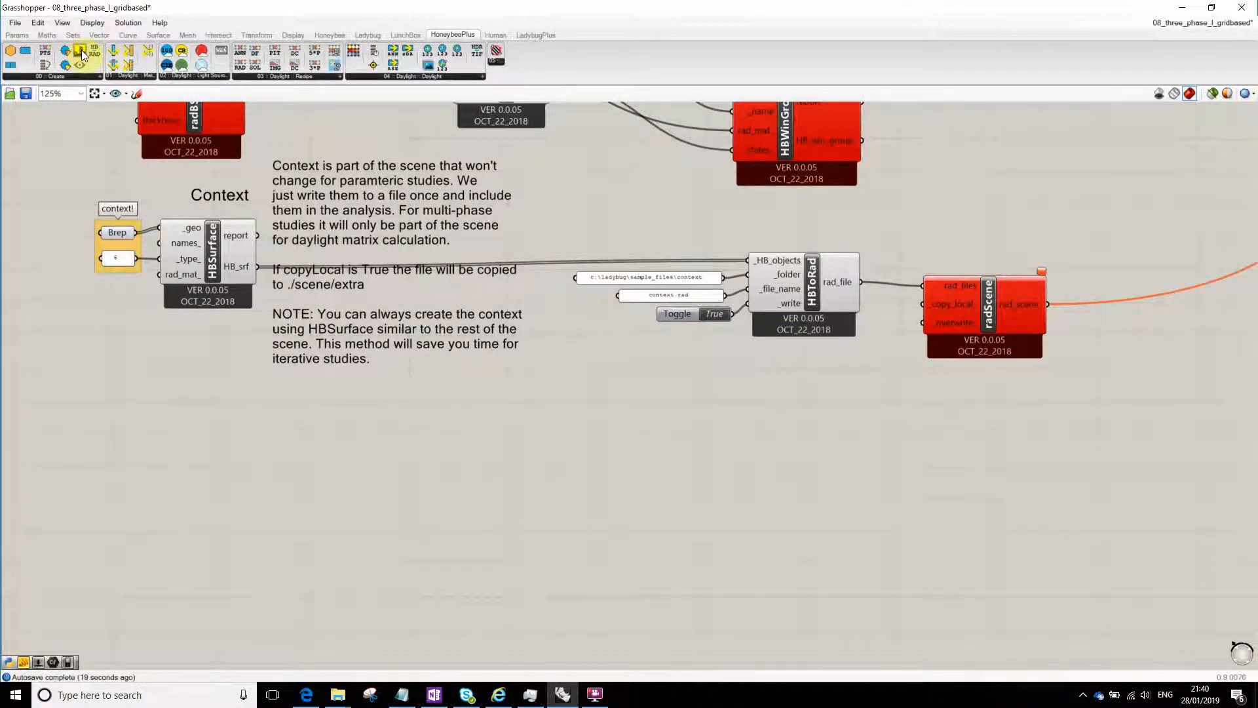
# - Add a RadScene component fed by HBToRad's rad_file, transfer the failing radScene's output wire to it, and set the old component below
pyautogui.moveTo(81, 50); pyautogui.dragTo(987, 397)
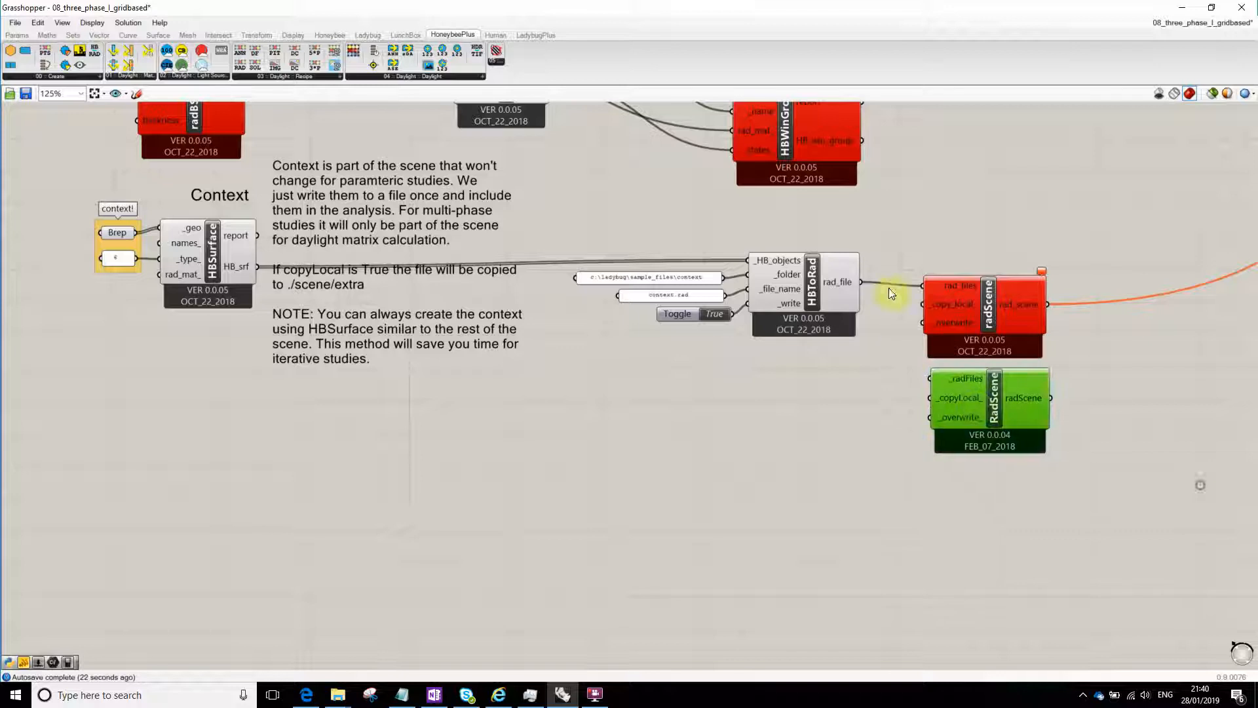
pyautogui.click(863, 400)
pyautogui.moveTo(835, 401); pyautogui.dragTo(595, 412, button='right')
pyautogui.keyDown('ctrl'); pyautogui.keyDown('shift'); pyautogui.moveTo(809, 316); pyautogui.dragTo(771, 220); pyautogui.keyUp('shift'); pyautogui.keyUp('ctrl')
pyautogui.moveTo(748, 310); pyautogui.dragTo(759, 550)
pyautogui.moveTo(766, 238); pyautogui.dragTo(771, 332)
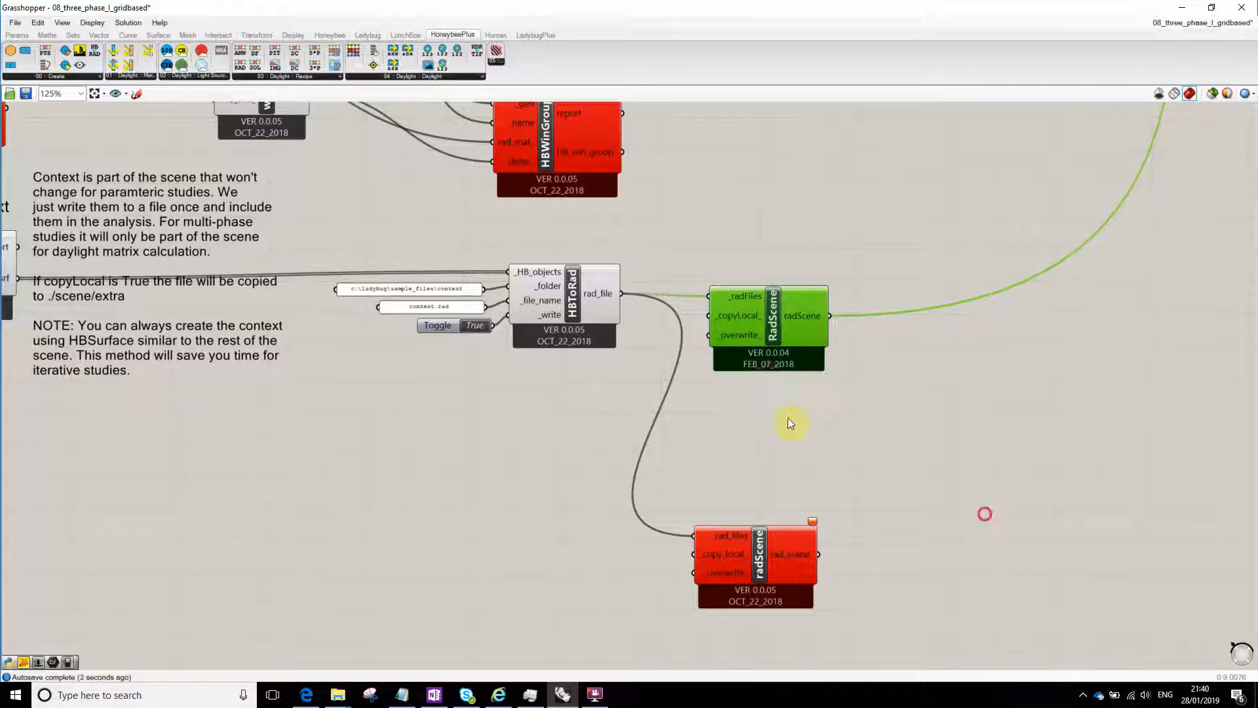
pyautogui.click(787, 419)
pyautogui.moveTo(736, 469); pyautogui.dragTo(737, 429, button='right')
pyautogui.moveTo(749, 501); pyautogui.dragTo(750, 409)
pyautogui.scroll(-8, 944, 357)
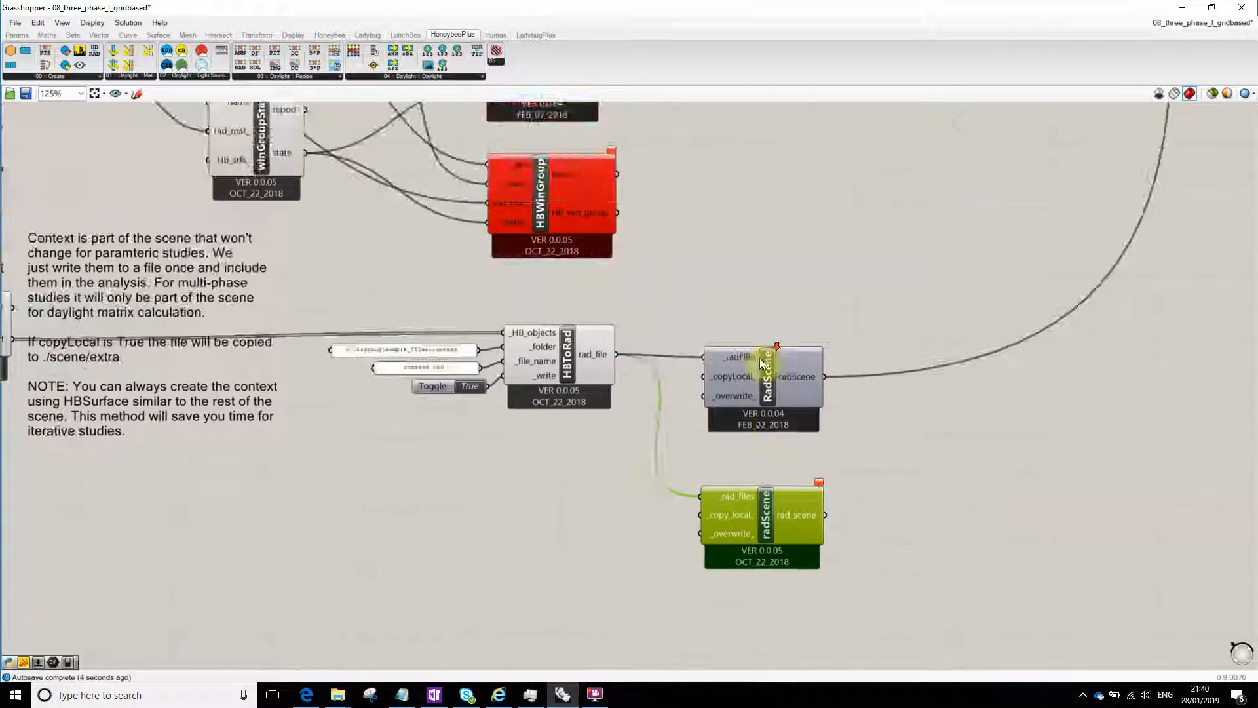
# - Reposition the failing WEA component beneath the older Wea component beside the weather file path
pyautogui.scroll(10, 674, 241)
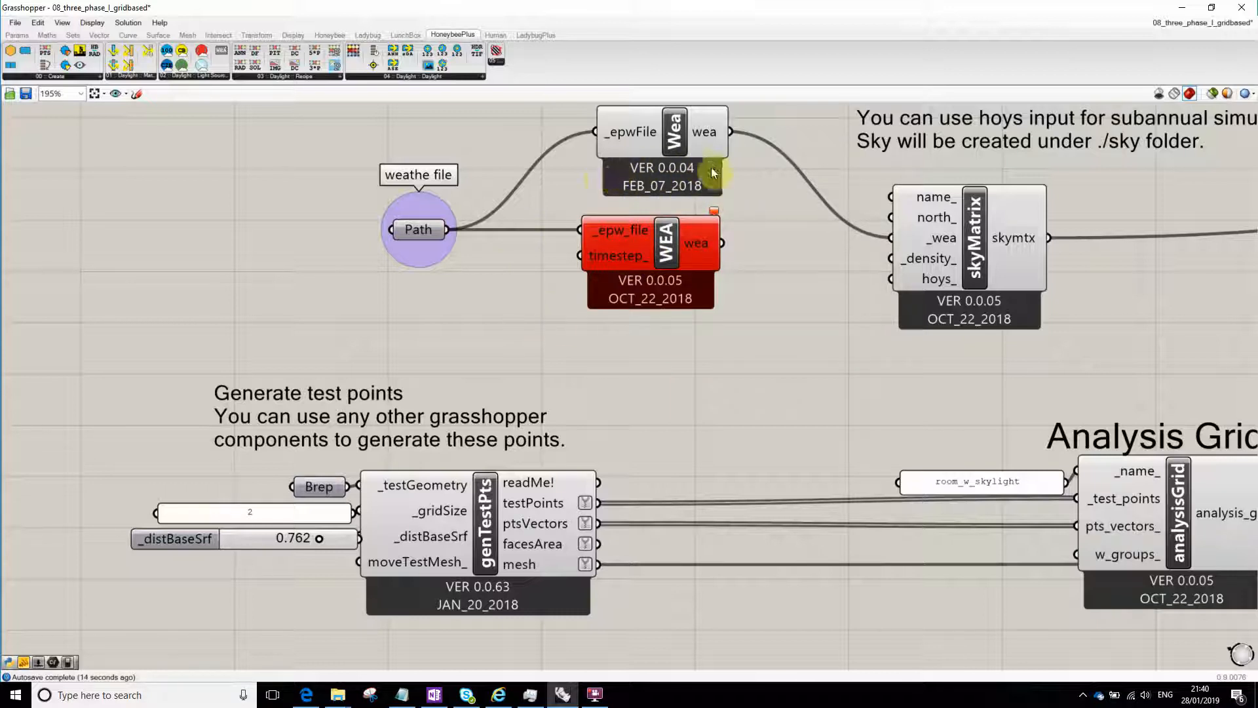
pyautogui.moveTo(668, 368); pyautogui.dragTo(462, 281, button='right')
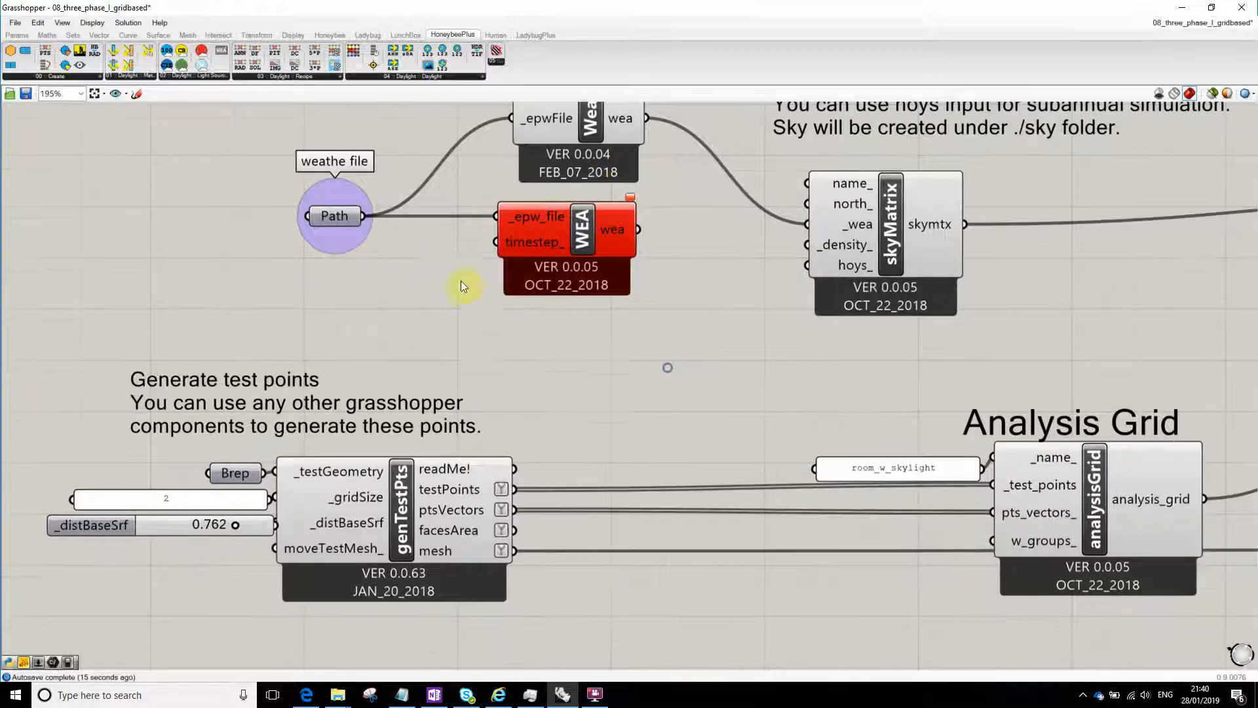
pyautogui.moveTo(562, 243); pyautogui.dragTo(578, 239)
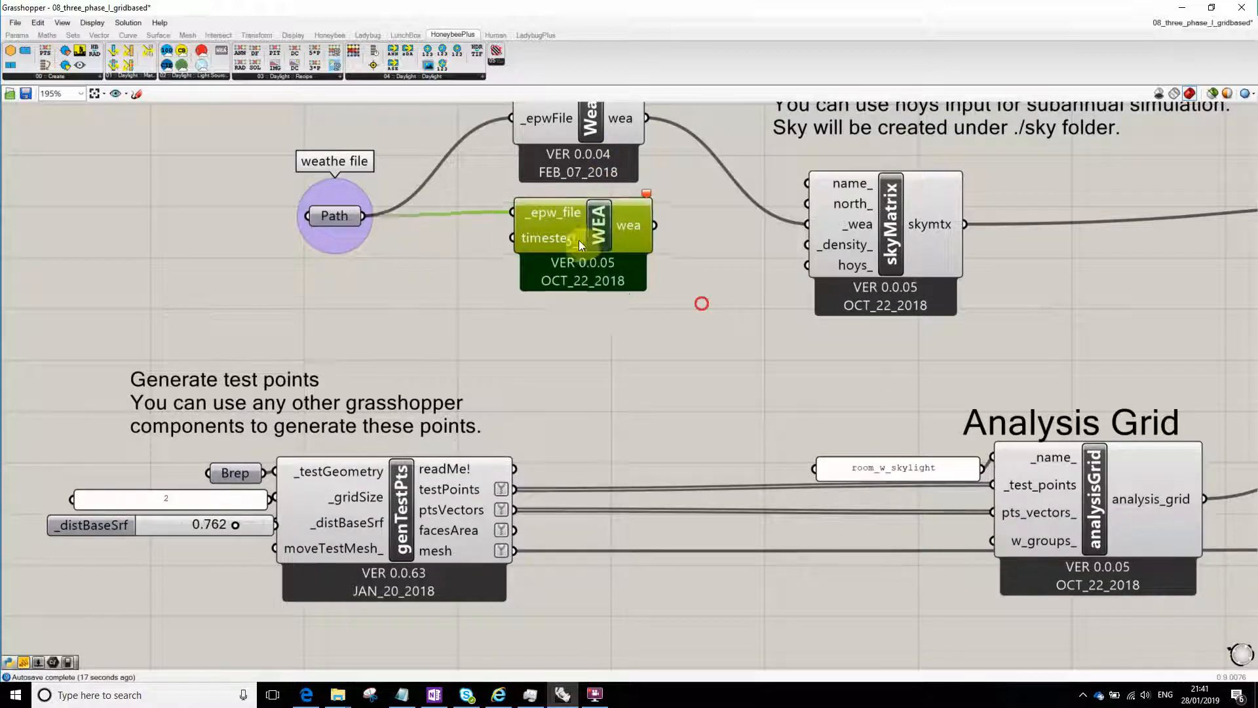
pyautogui.click(564, 330)
pyautogui.moveTo(585, 242); pyautogui.dragTo(584, 285, button='right')
# - Delete the superseded radScene component beneath the new RadScene in the Context section
pyautogui.scroll(-10, 581, 257)
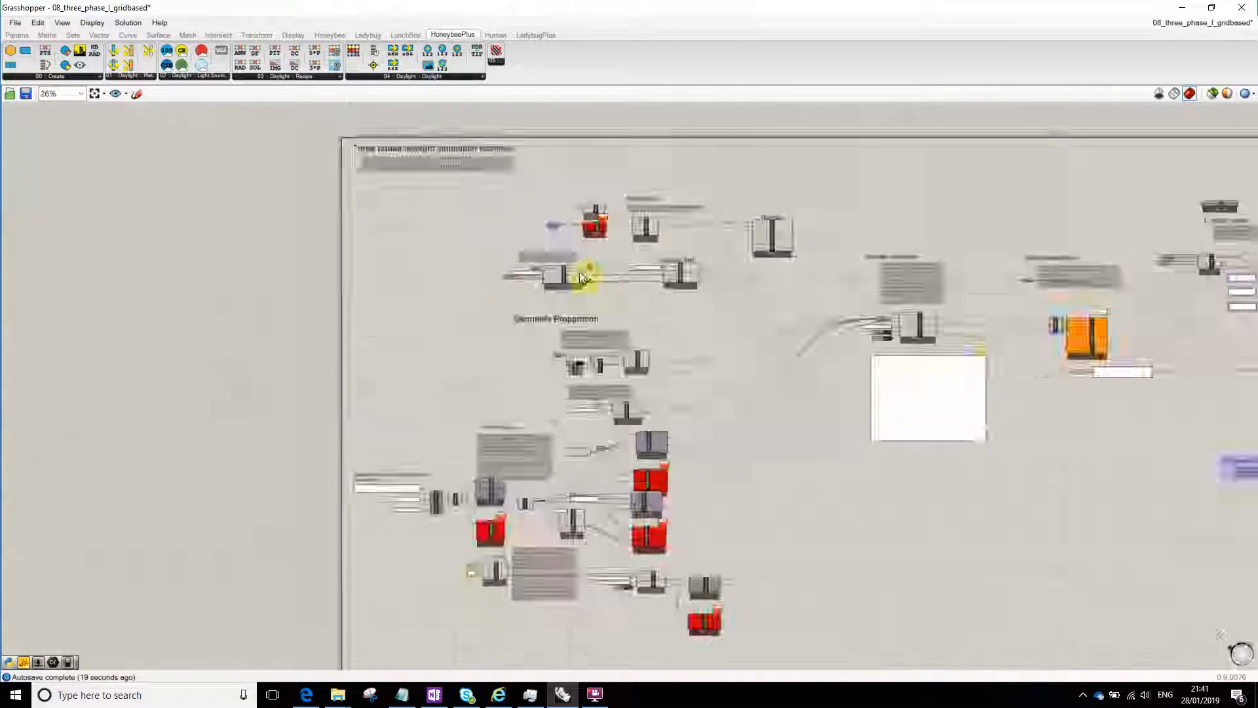
pyautogui.scroll(3, 575, 412)
pyautogui.scroll(-1, 615, 387)
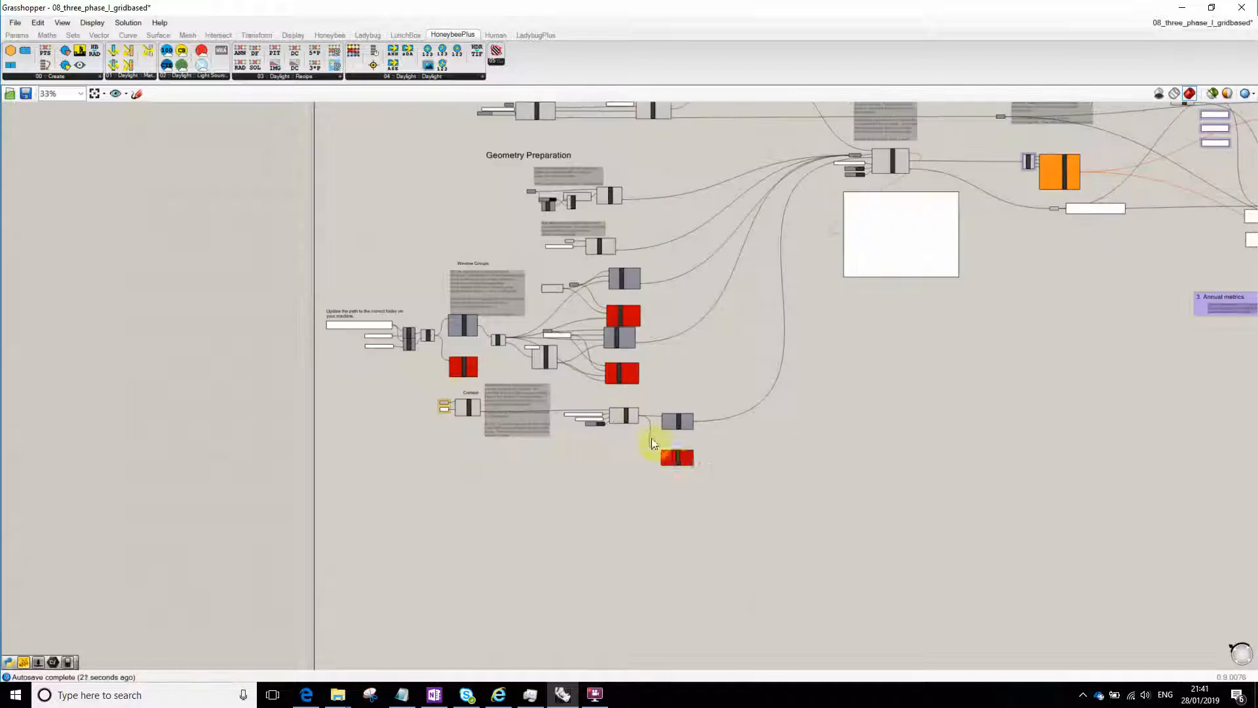
pyautogui.scroll(5, 663, 472)
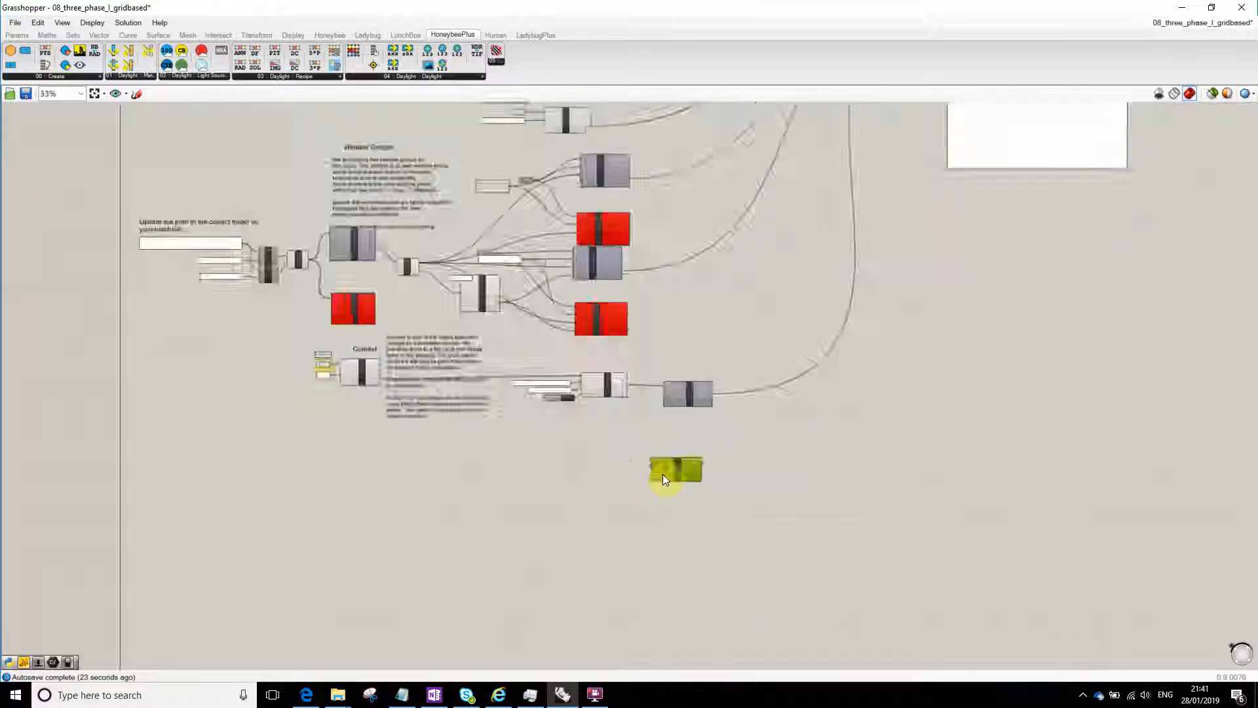
pyautogui.moveTo(556, 489); pyautogui.dragTo(548, 419, button='right')
pyautogui.click(695, 386)
pyautogui.press('Delete')
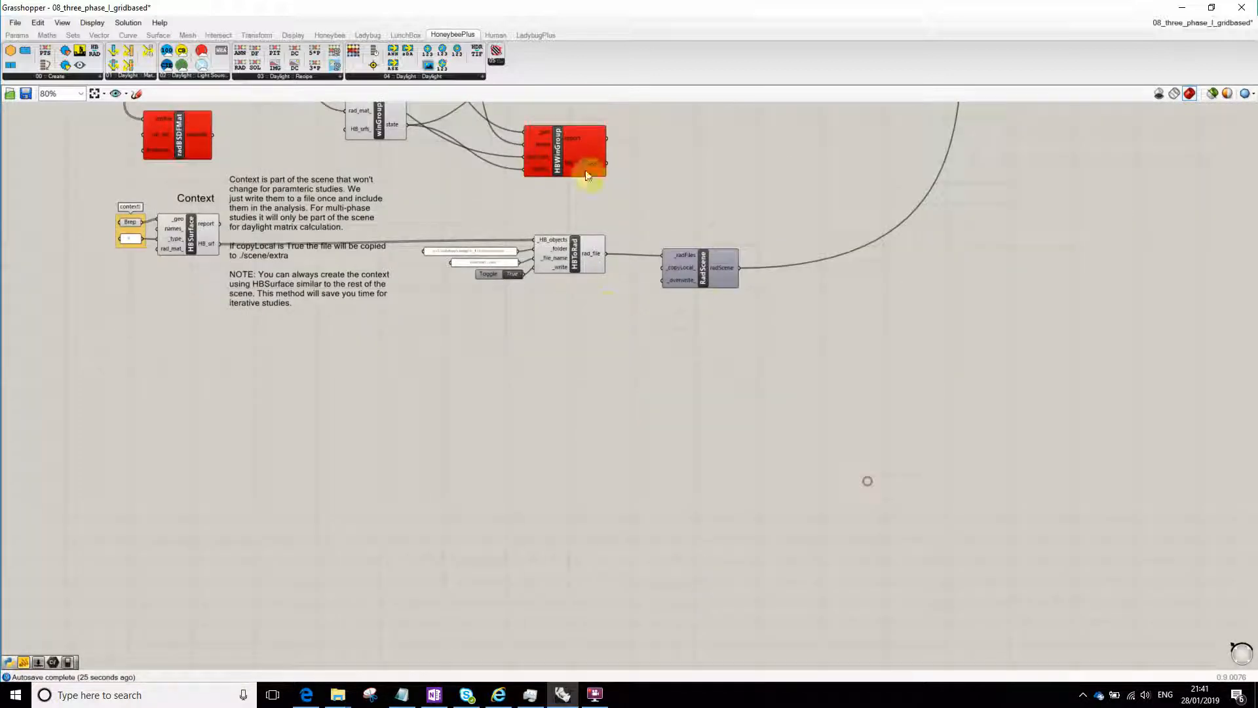
# - Delete the two failing HBWinGroup components and the failing radBSDFMat component from the Window Groups section
pyautogui.click(583, 156)
pyautogui.moveTo(613, 161); pyautogui.dragTo(712, 386, button='right')
pyautogui.press('Delete')
pyautogui.click(307, 344)
pyautogui.press('Delete')
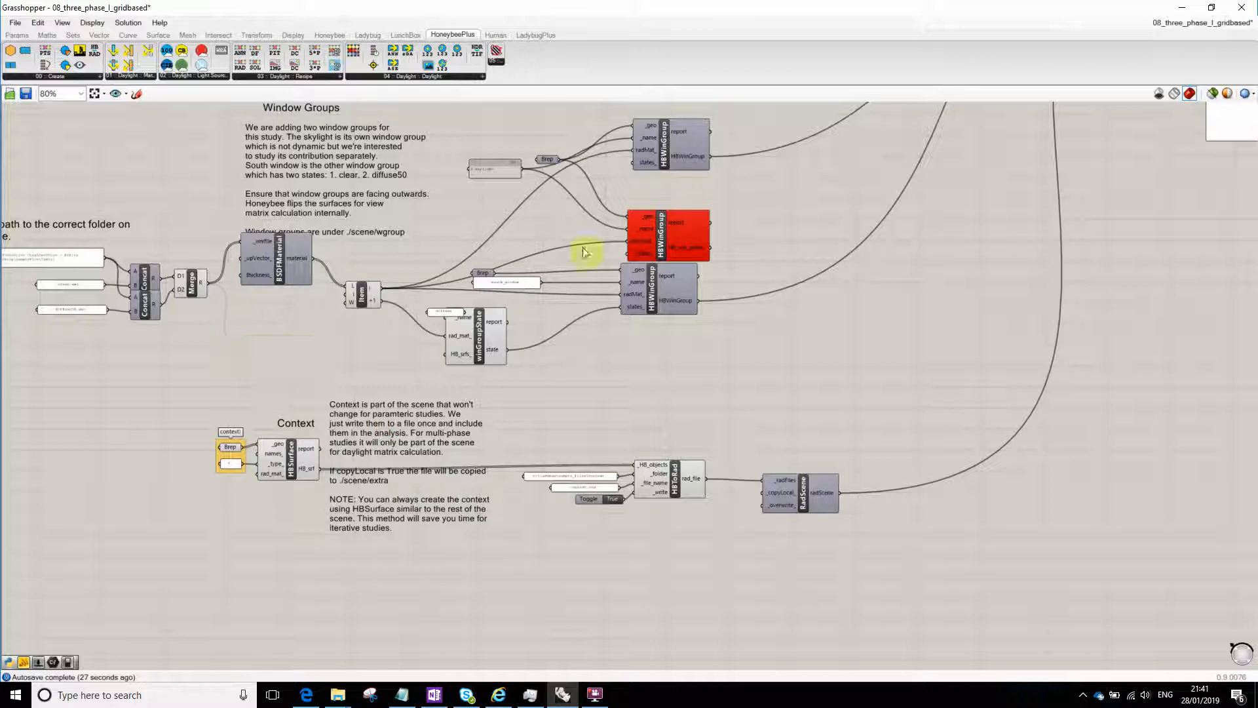
pyautogui.click(667, 234)
pyautogui.press('Delete')
# - Delete the failing WEA component beside the weather file path
pyautogui.moveTo(860, 118); pyautogui.dragTo(842, 675, button='right')
pyautogui.click(508, 262)
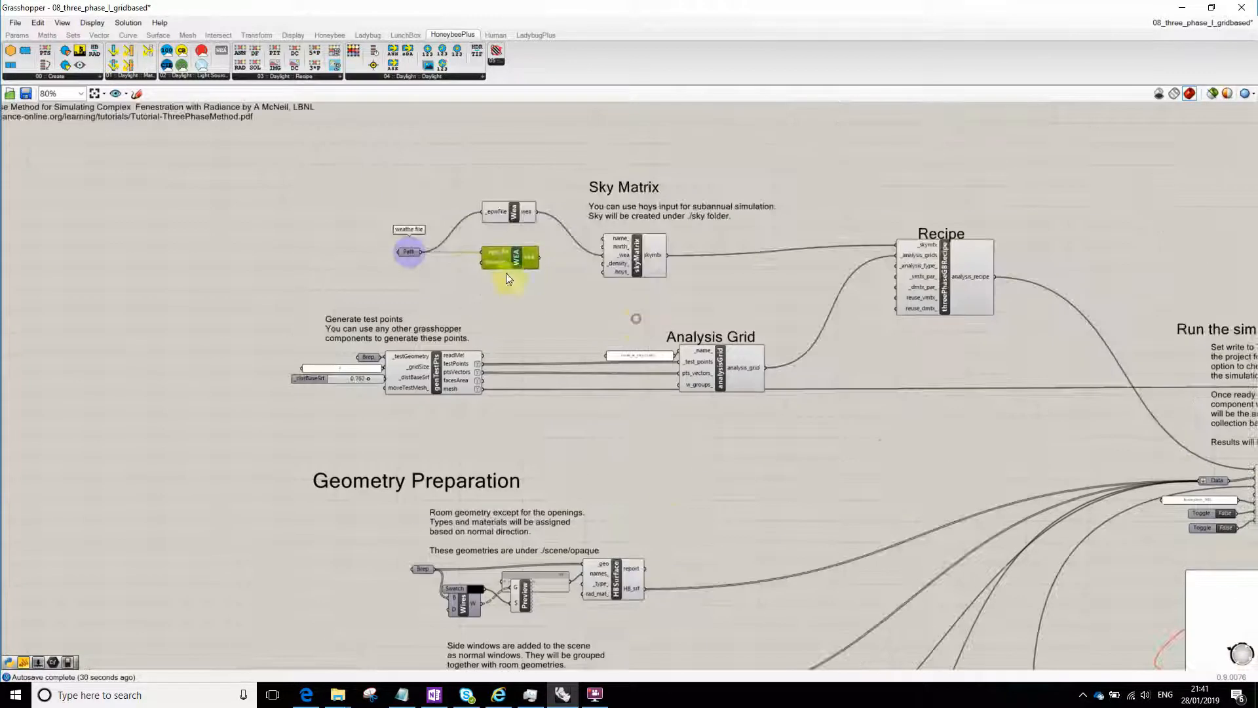
pyautogui.press('Delete')
# - Review the cleaned-up definition from the sky matrix through geometry, window groups and context to the runRadiance component
pyautogui.scroll(-3, 609, 284)
pyautogui.scroll(3, 787, 353)
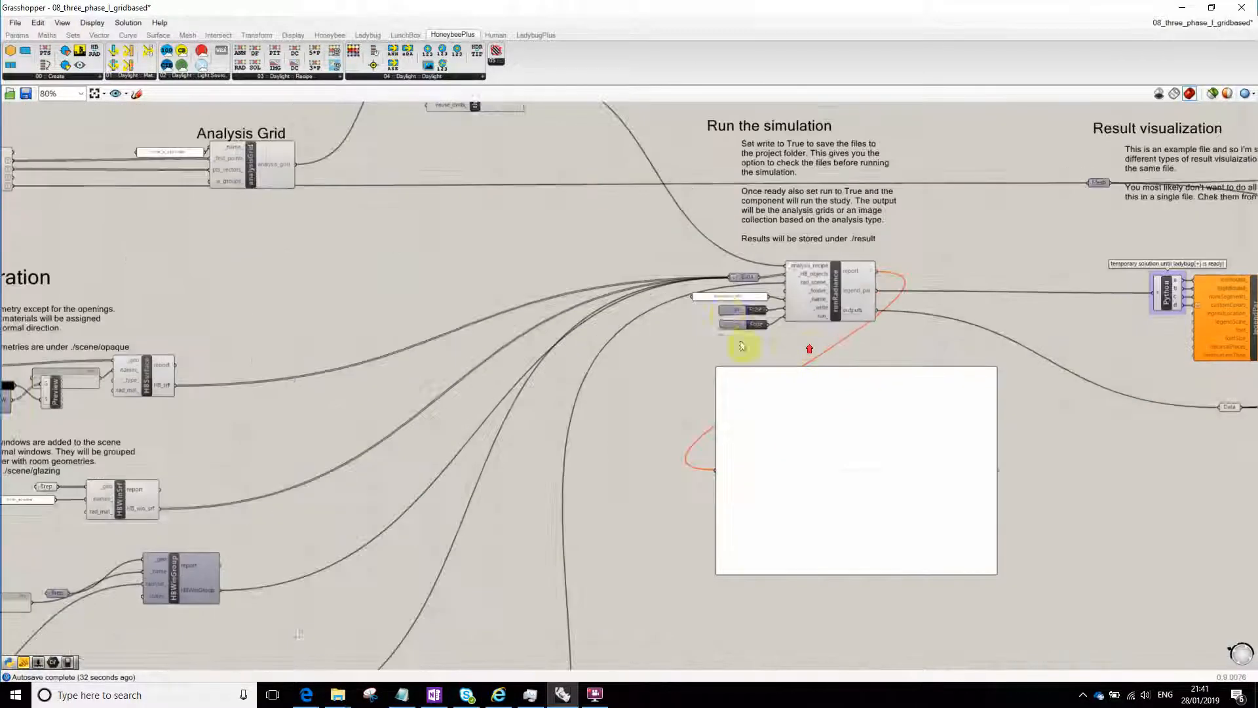
pyautogui.scroll(-5, 865, 276)
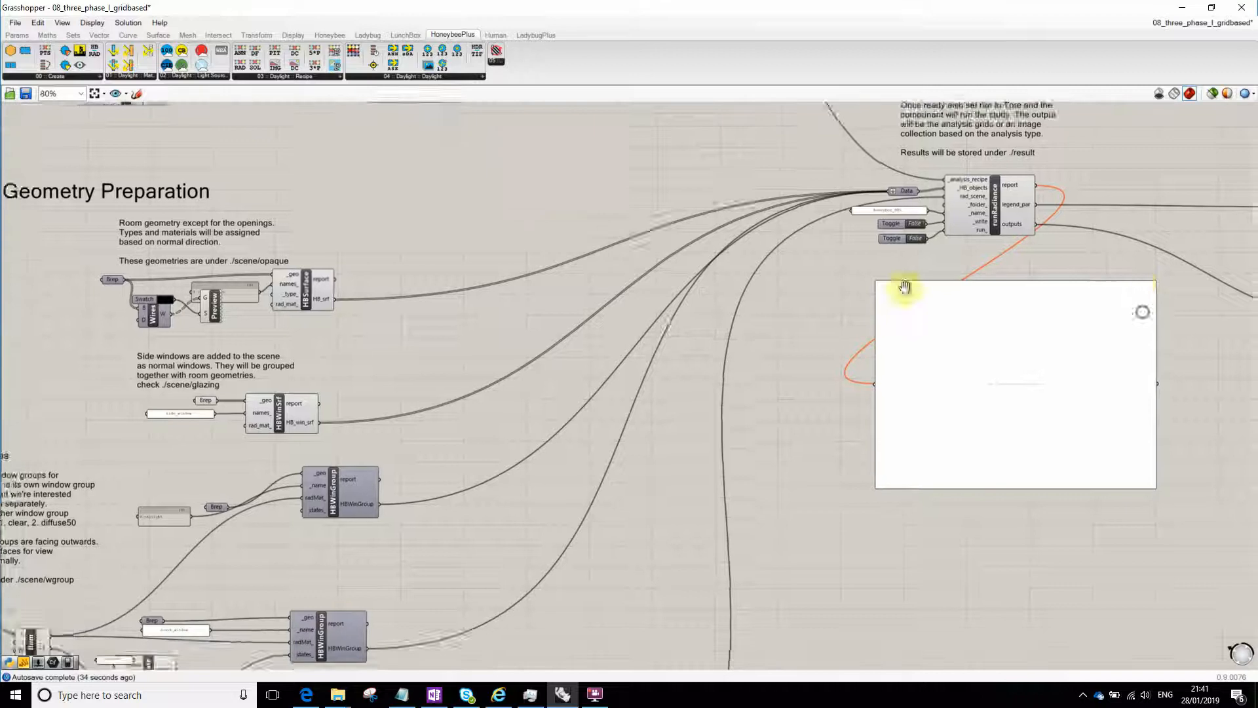
pyautogui.scroll(-2, 645, 286)
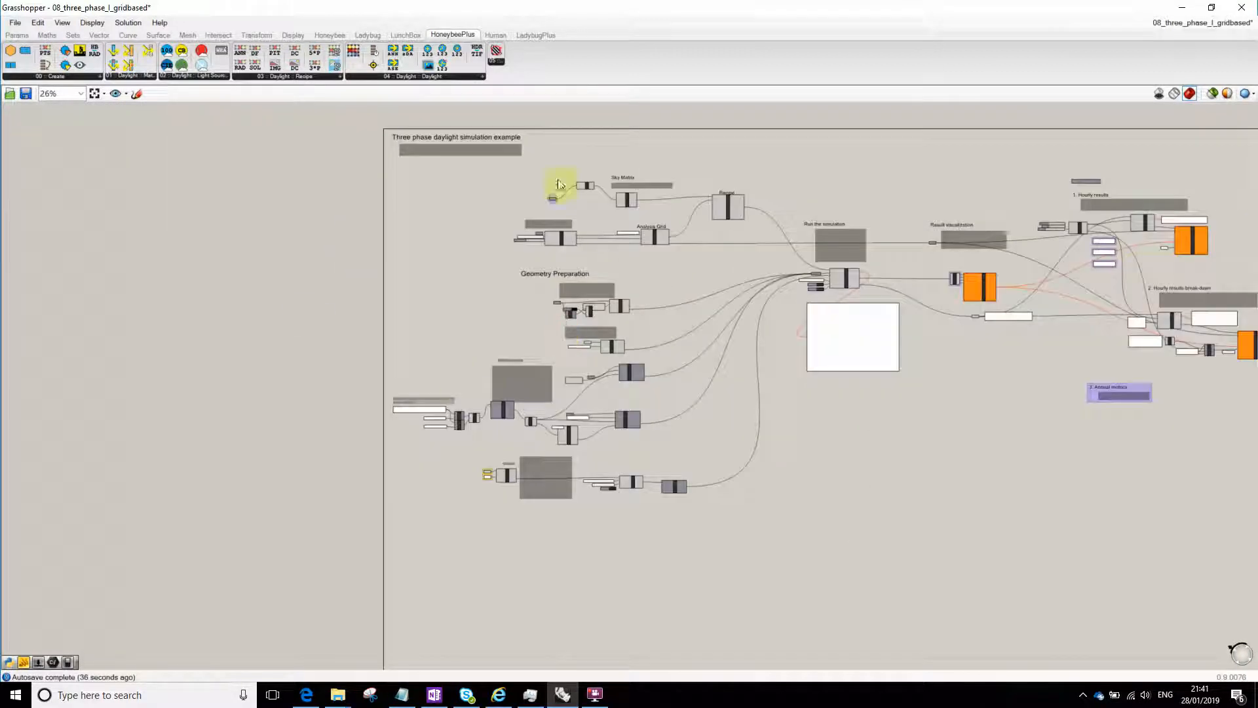
pyautogui.scroll(2, 599, 338)
pyautogui.moveTo(646, 229); pyautogui.dragTo(653, 339, button='right')
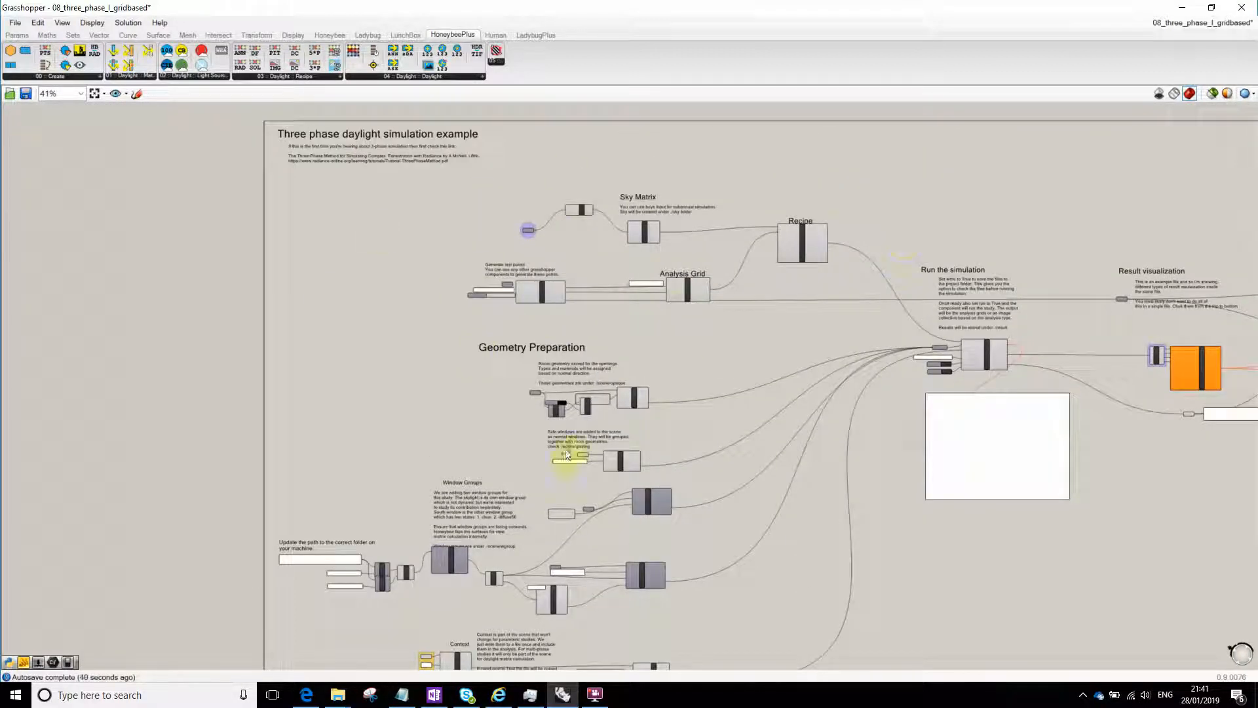
pyautogui.moveTo(380, 663); pyautogui.dragTo(526, 508, button='right')
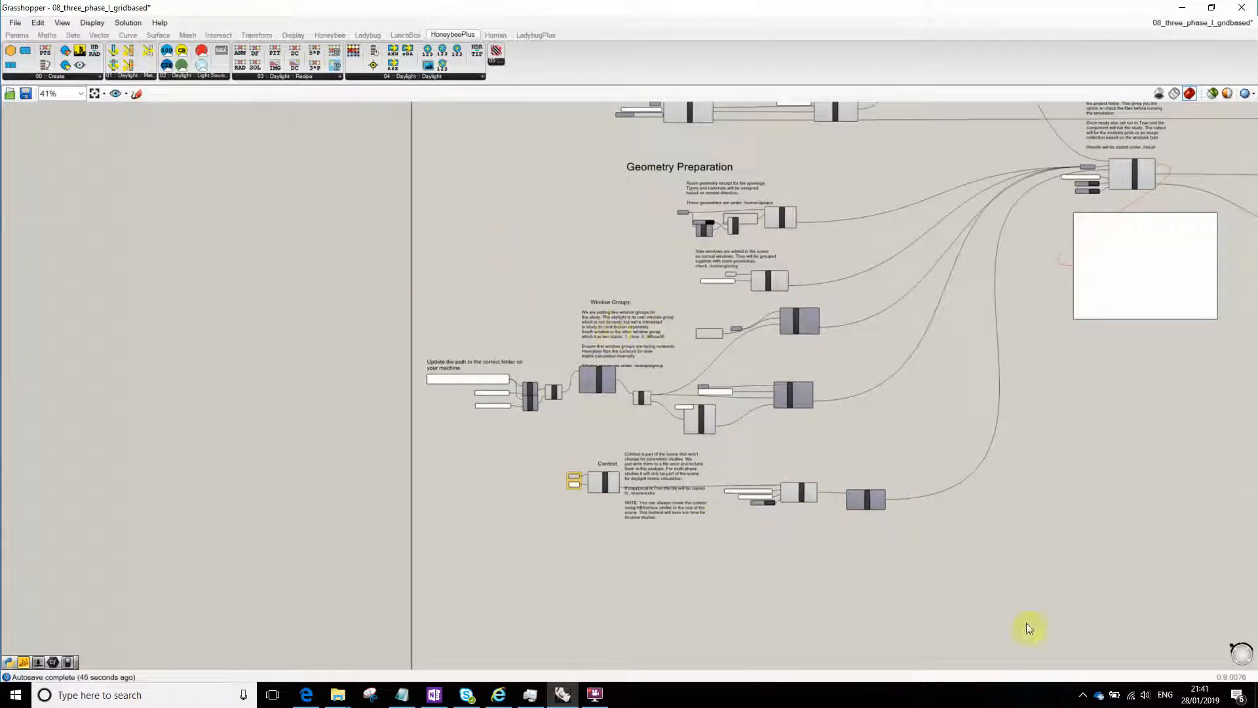
pyautogui.click(596, 696)
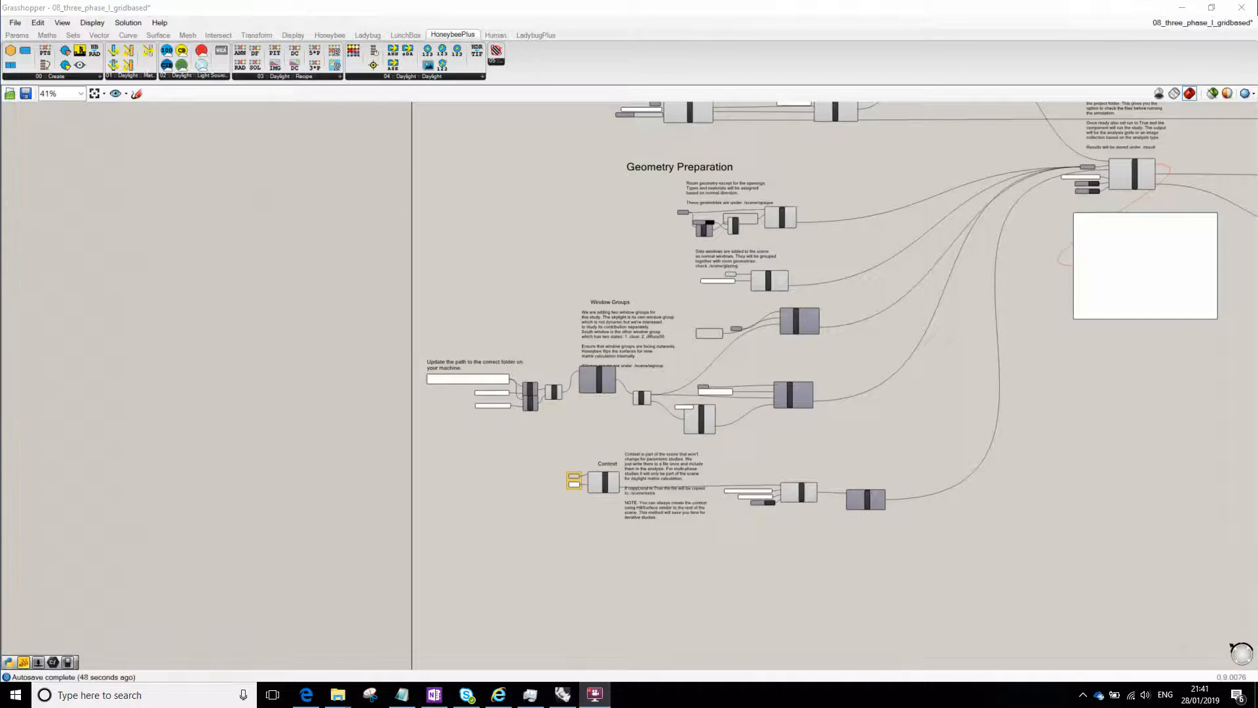